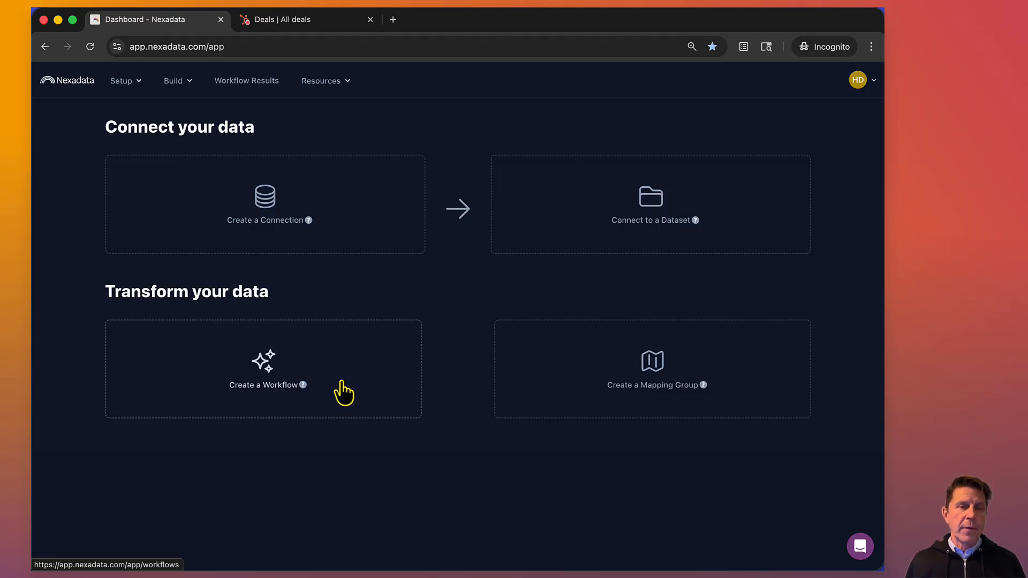
# Review the existing connections and the list of available datasets.
pyautogui.click(124, 82)
pyautogui.click(132, 104)
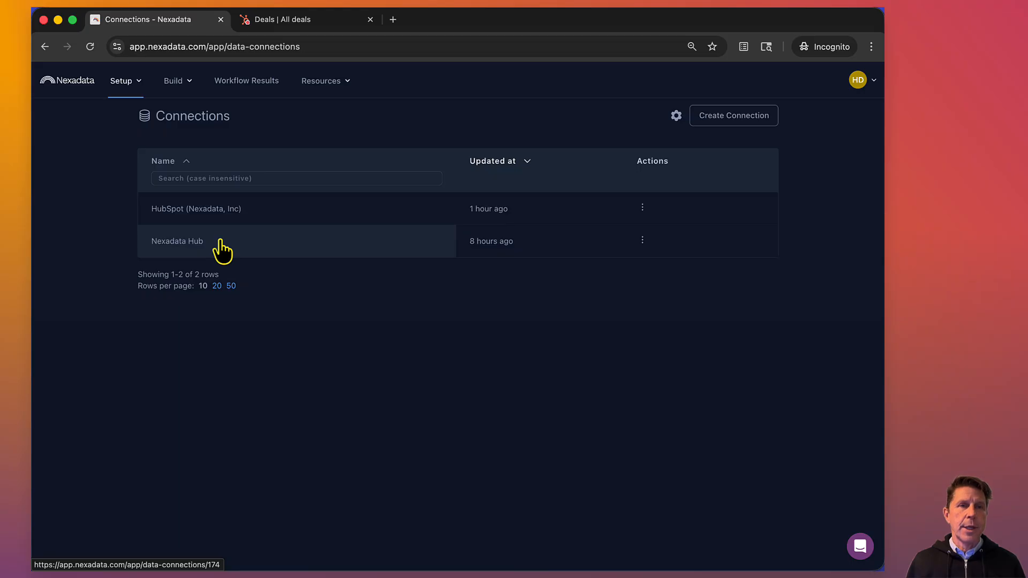
pyautogui.click(128, 85)
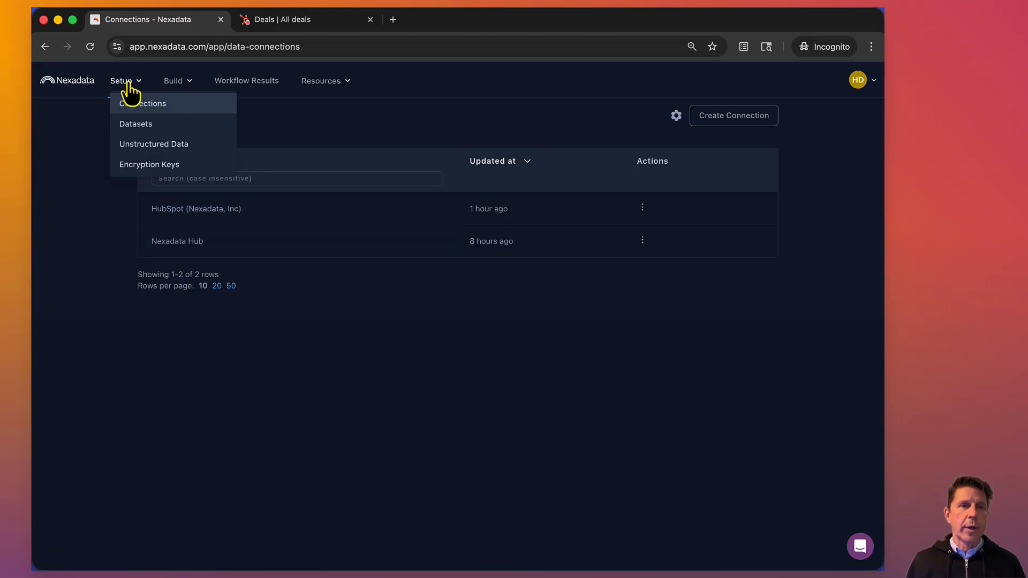
pyautogui.click(133, 128)
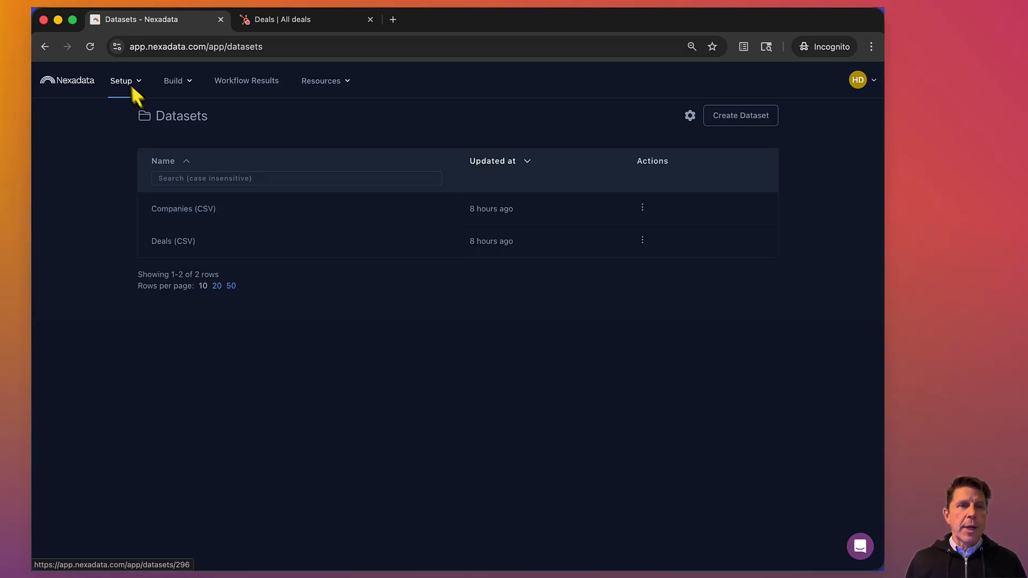
# Create a workflow named "Load HubSpot Deals" in the HubSpot Demos workspace's DEV environment.
pyautogui.click(80, 80)
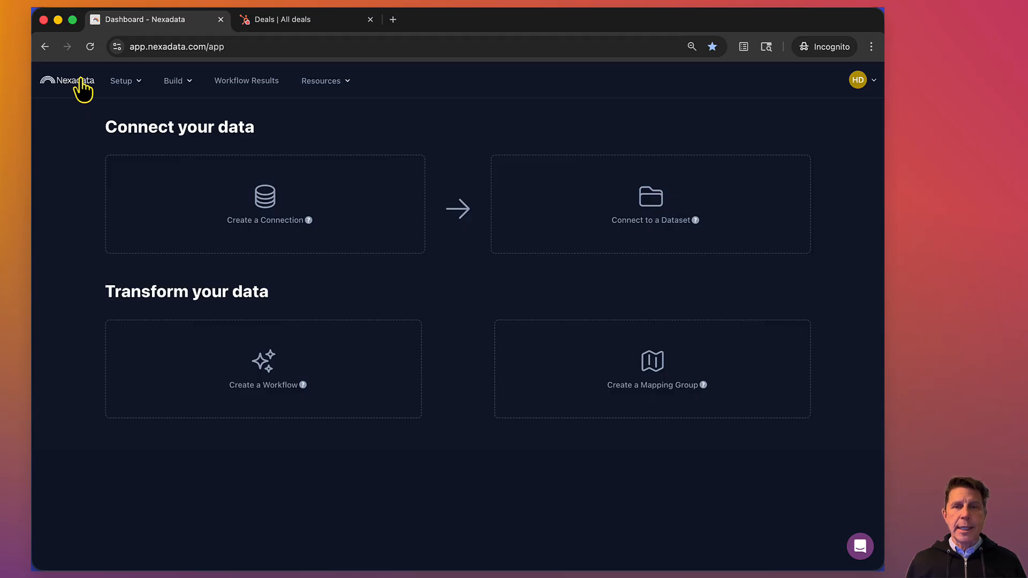
pyautogui.click(266, 375)
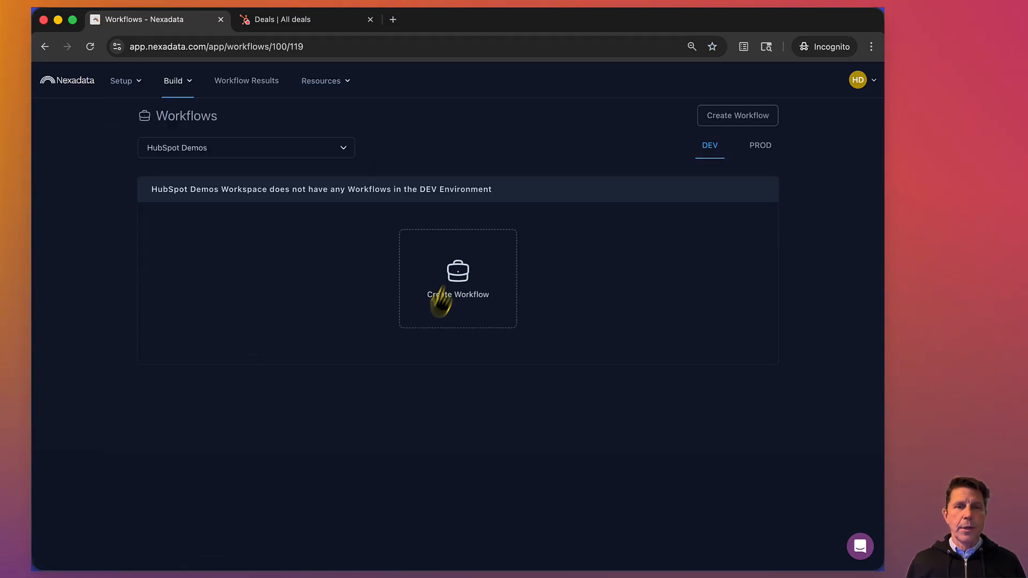
pyautogui.click(456, 276)
pyautogui.click(333, 278)
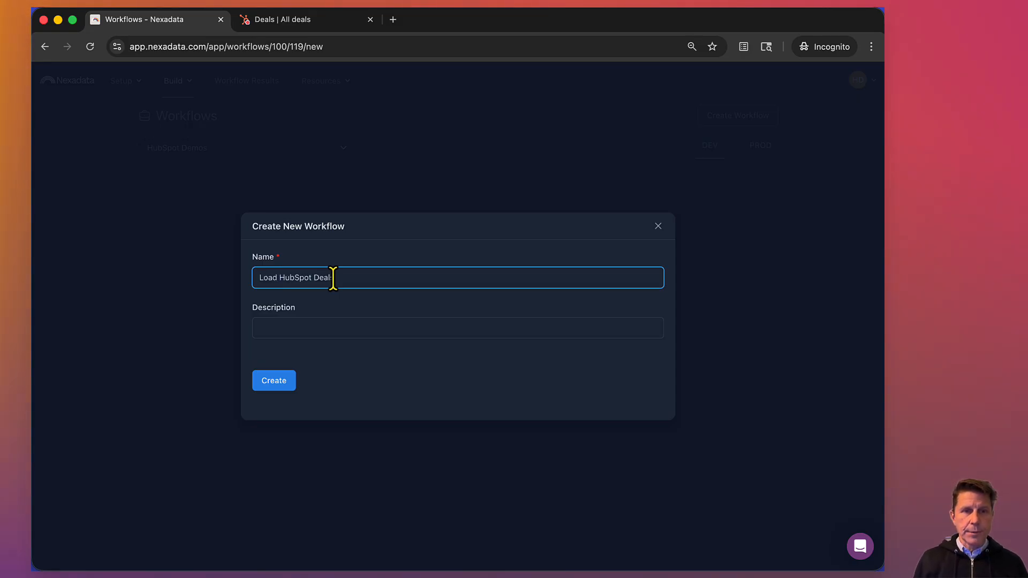
pyautogui.click(273, 380)
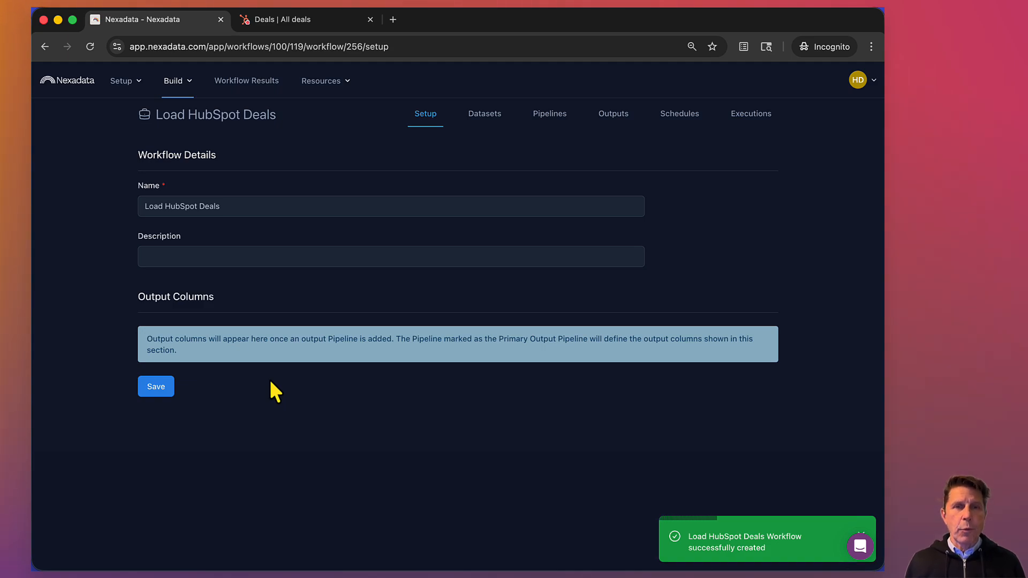
# Add the Companies (CSV) and Deals (CSV) datasets to the workflow.
pyautogui.click(485, 119)
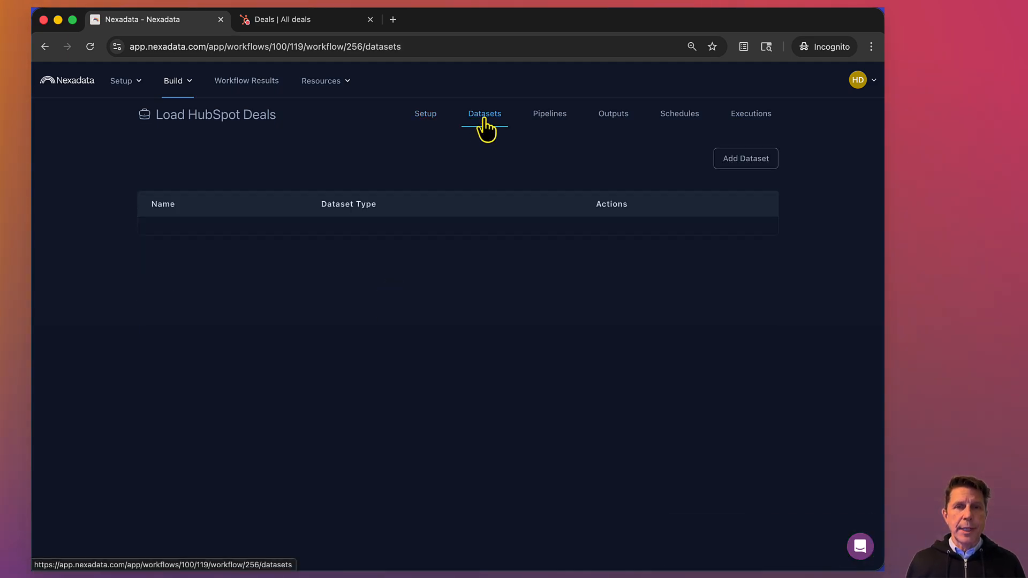
pyautogui.click(747, 158)
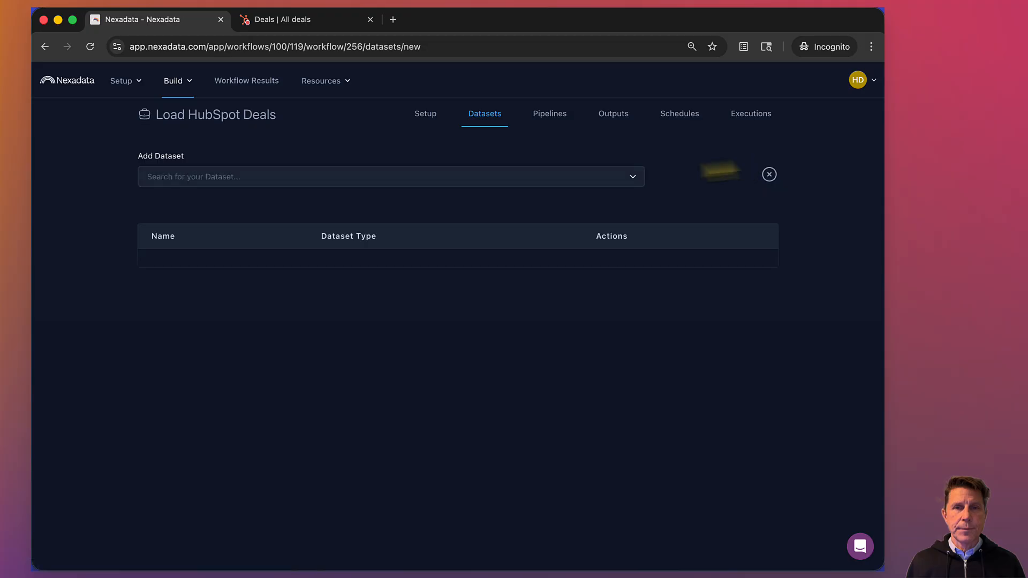
pyautogui.click(633, 180)
pyautogui.click(493, 196)
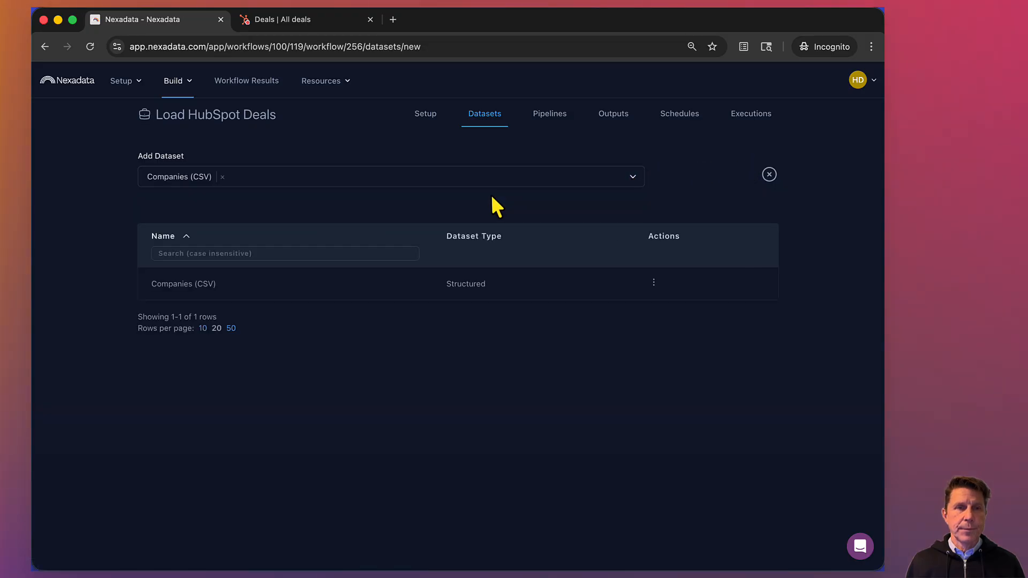
pyautogui.click(494, 185)
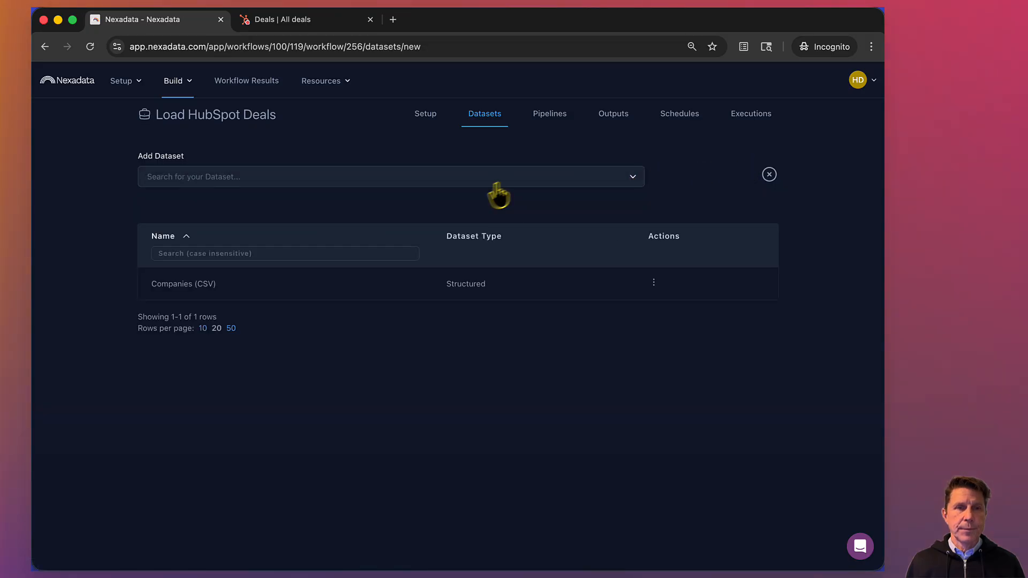
pyautogui.click(372, 213)
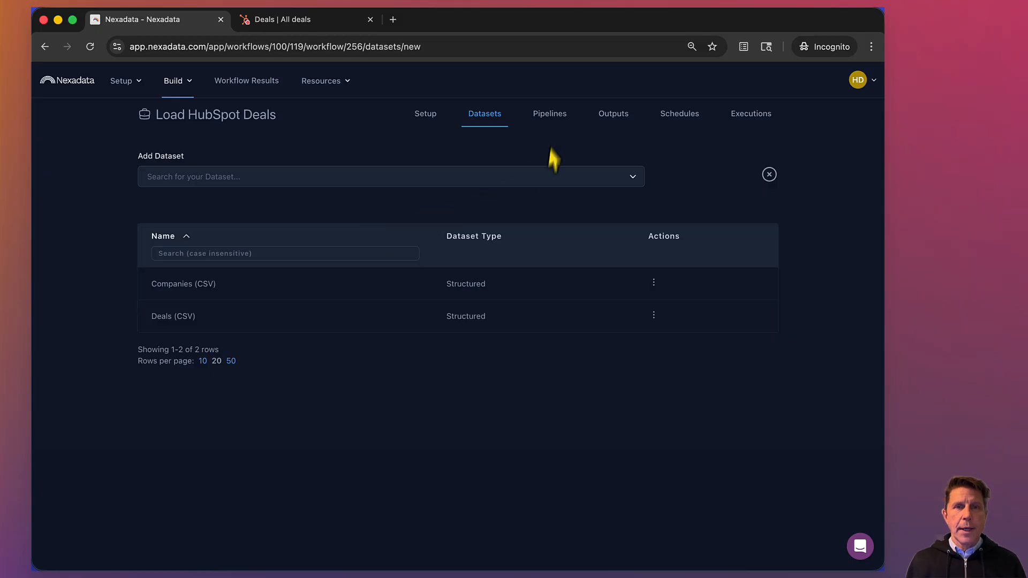
# Start a new output pipeline named "Load HubSpot Deals" and open it in the AI Copilot.
pyautogui.click(549, 122)
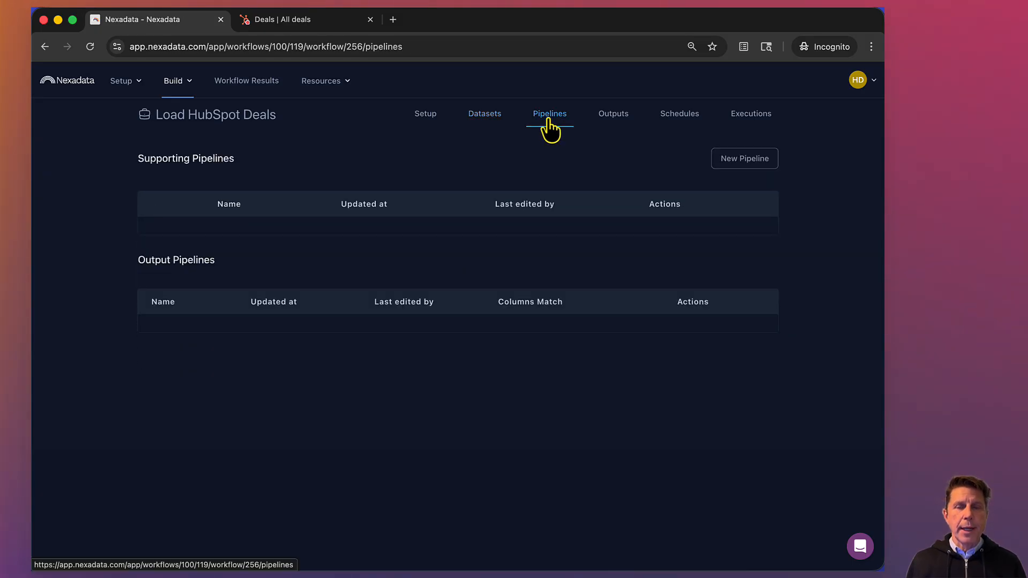
pyautogui.click(754, 161)
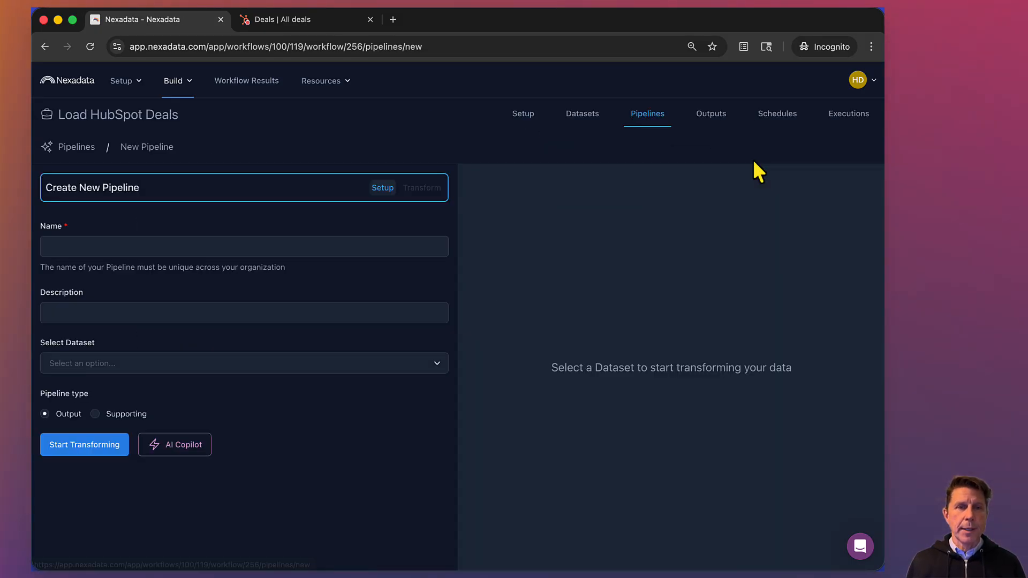
pyautogui.click(246, 246)
pyautogui.write('Load HubSpot Deals')
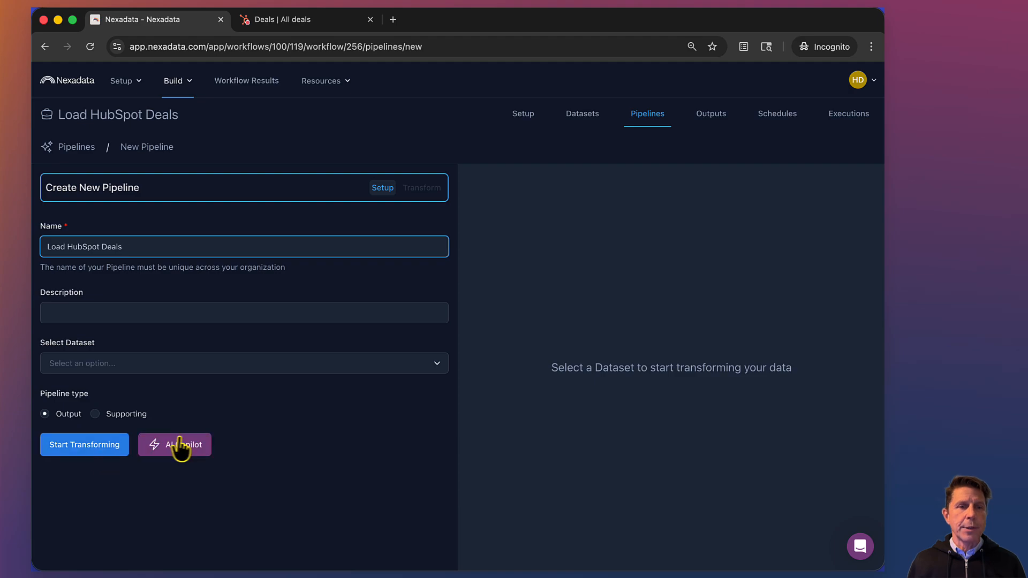
pyautogui.click(186, 451)
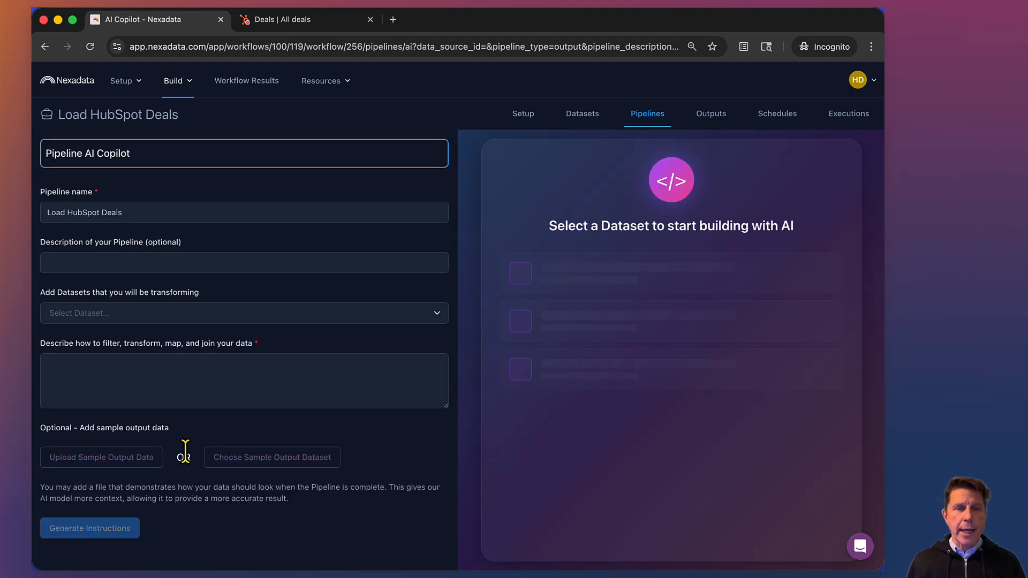
# Add the Companies (CSV) dataset and the Deals (CSV) dataset as the data the pipeline transforms.
pyautogui.click(197, 316)
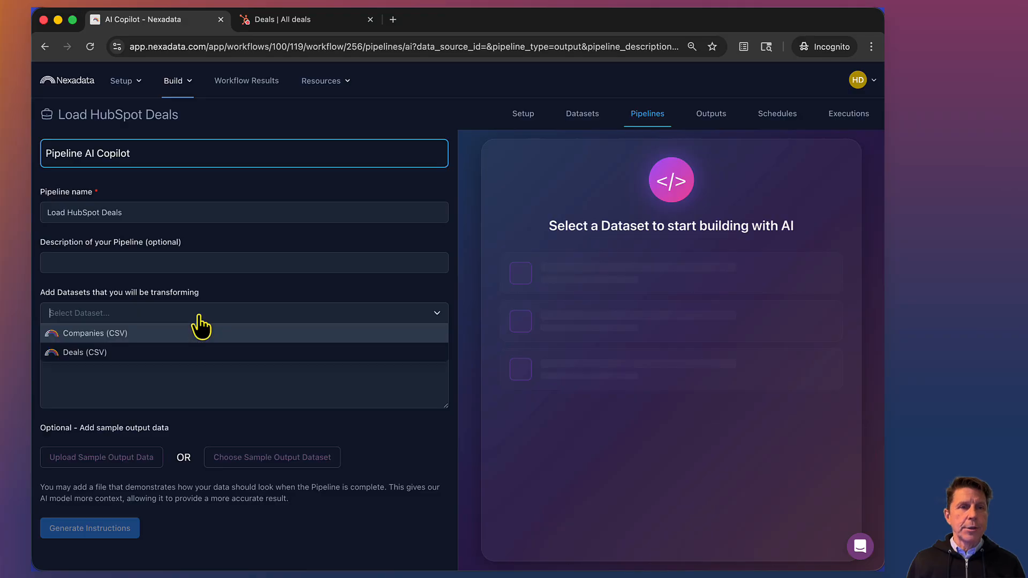
pyautogui.click(181, 335)
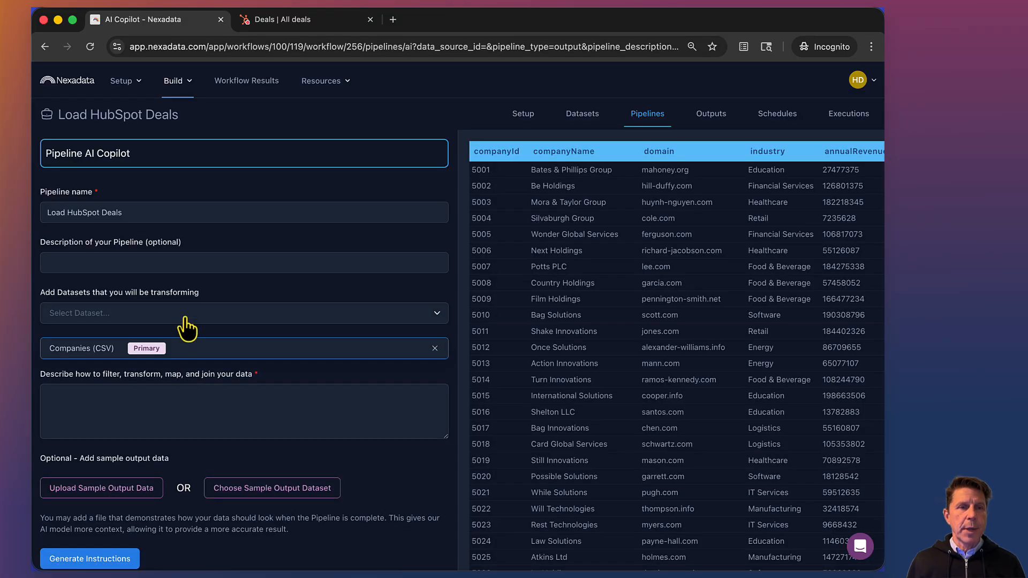
pyautogui.click(164, 334)
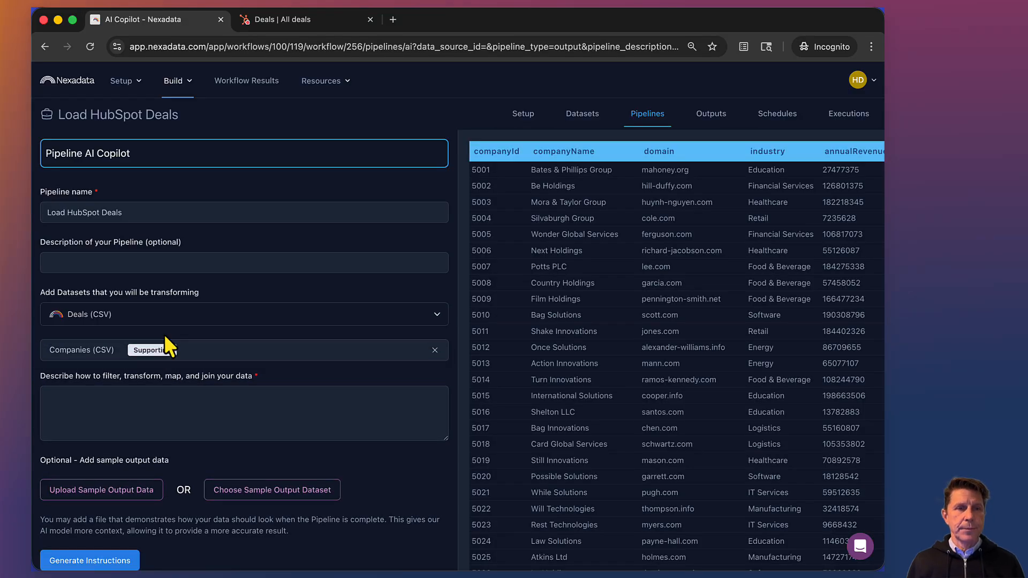
# Enter Copilot instructions: join on company ID, remove listed columns, strip "FULL-" from dealId, add "pipeline" filled "Customer Lifecycle", map Country by amount, rename it Customer Classification.
pyautogui.scroll(-2, 160, 436)
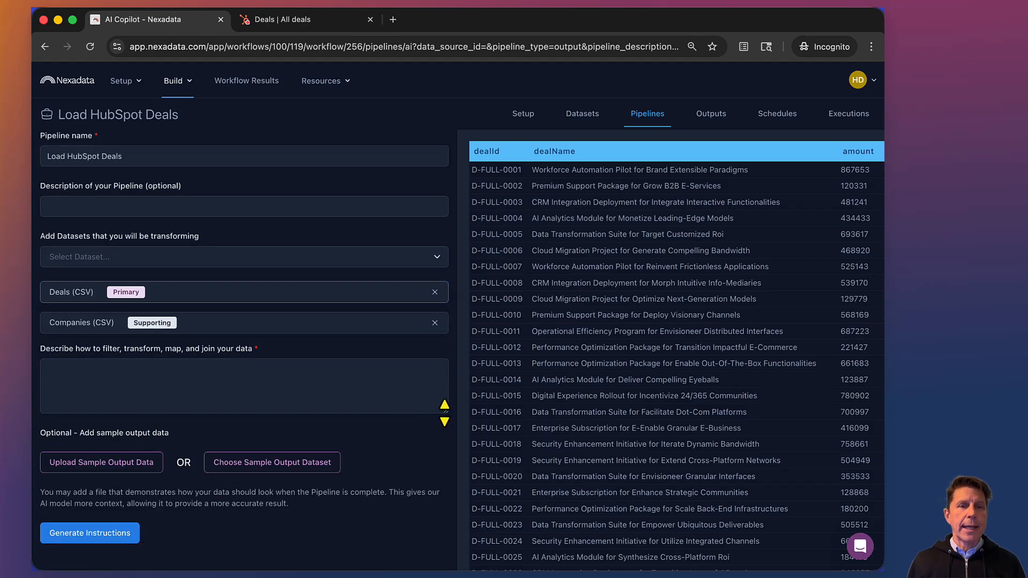
pyautogui.moveTo(444, 412); pyautogui.dragTo(444, 513)
pyautogui.click(316, 407)
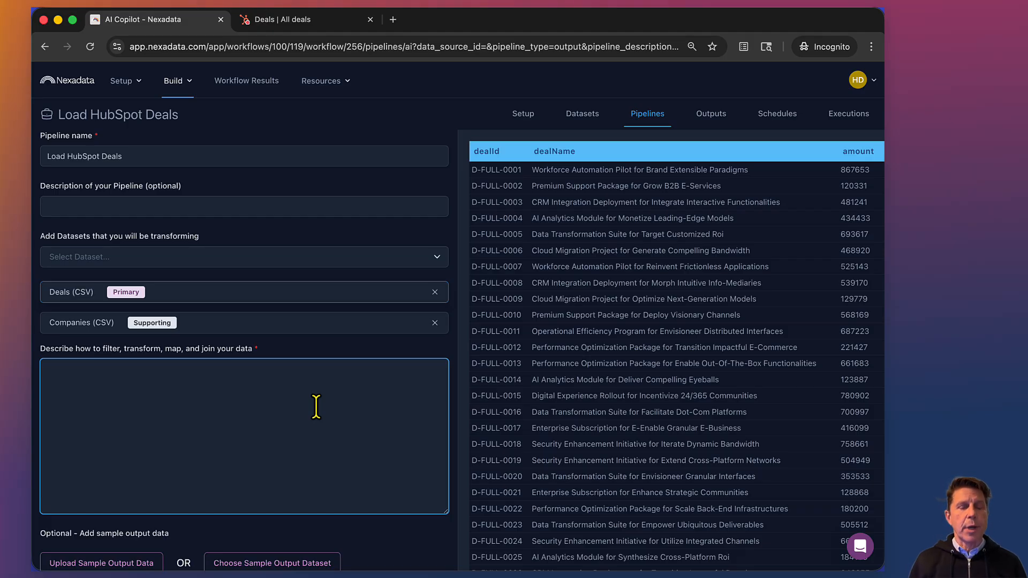
pyautogui.press('super+v')
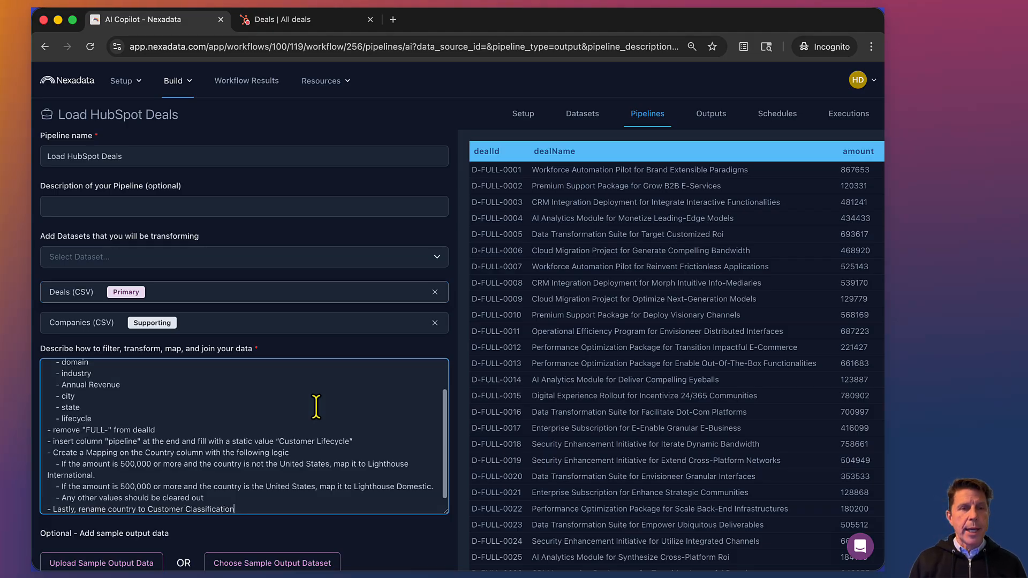
# Review the pasted instructions, covering the join, column removals, static pipeline column, country mapping rules and final column rename.
pyautogui.scroll(2, 316, 407)
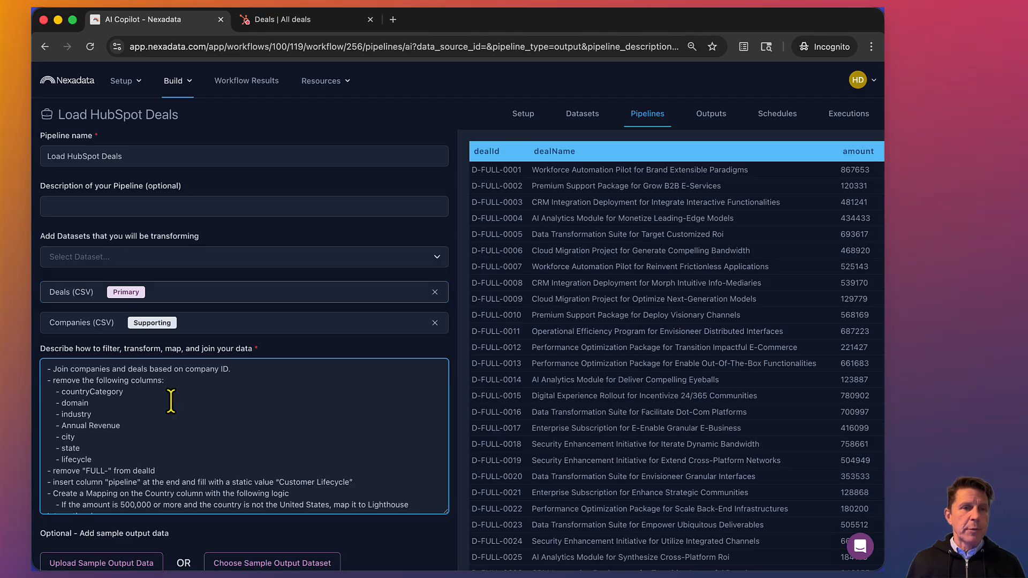
pyautogui.scroll(-3, 103, 451)
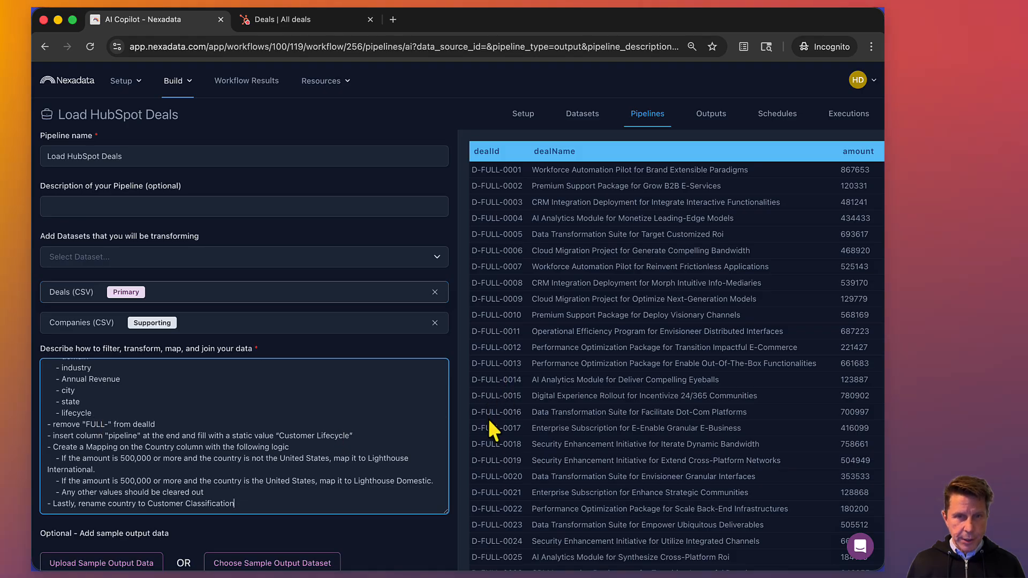
pyautogui.doubleClick(123, 436)
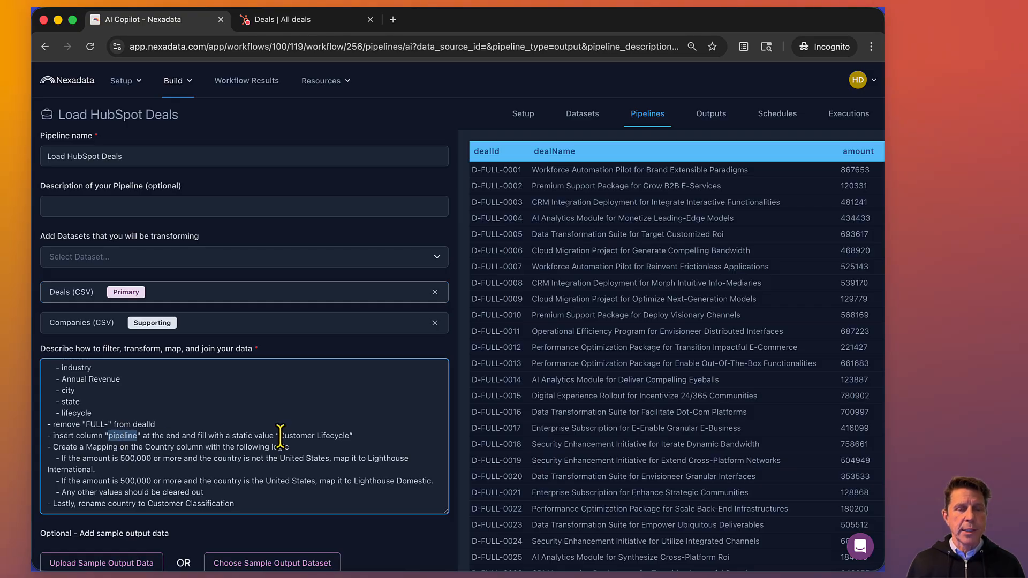
pyautogui.scroll(-1, 158, 452)
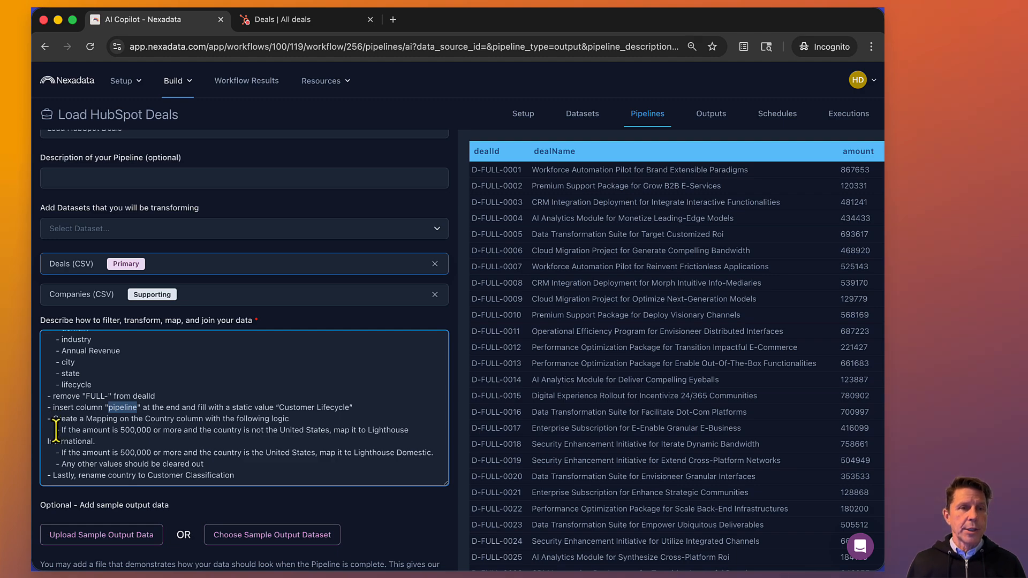
pyautogui.moveTo(56, 431); pyautogui.dragTo(354, 469)
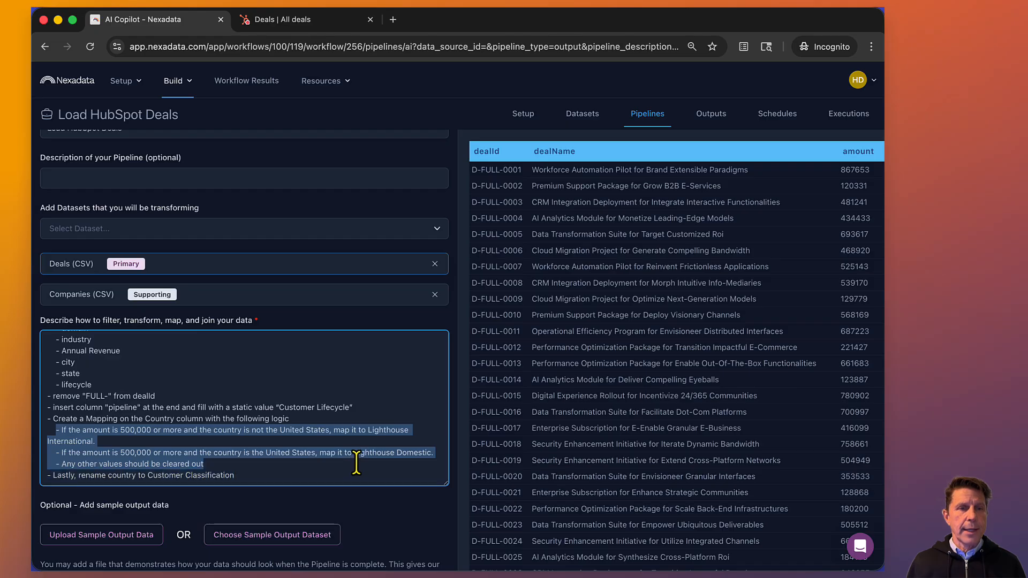
pyautogui.scroll(-2, 354, 469)
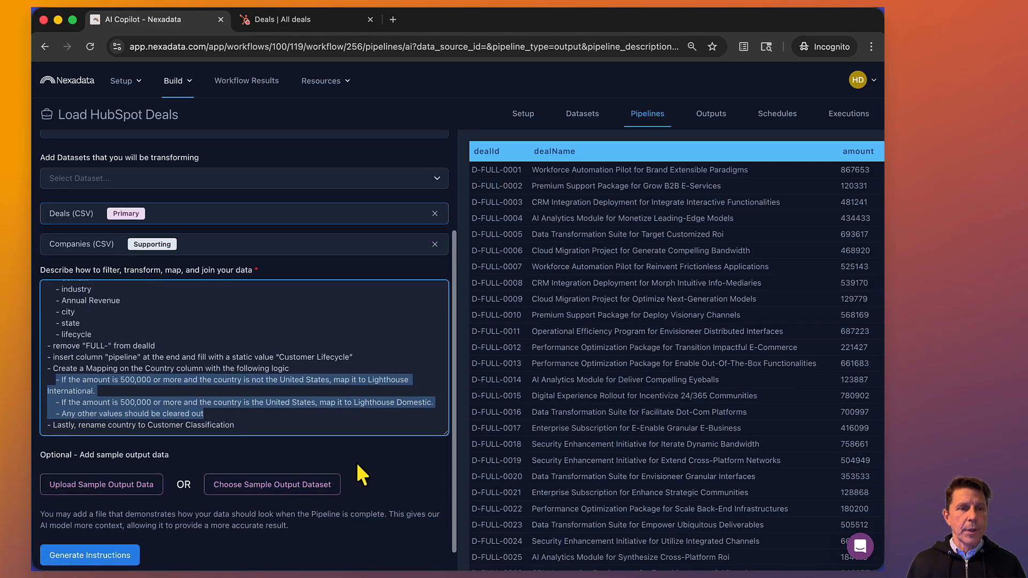
pyautogui.doubleClick(122, 425)
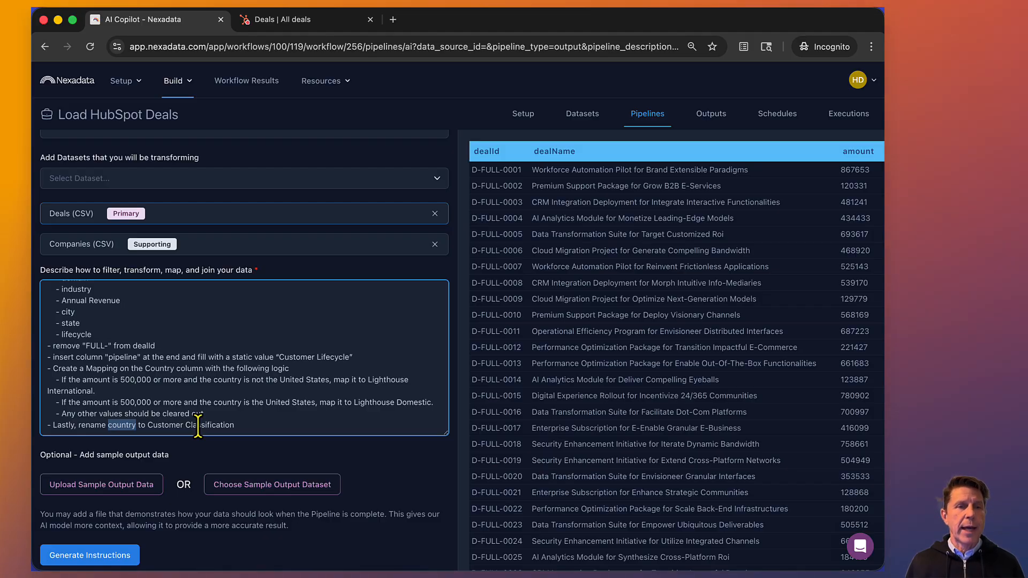
pyautogui.scroll(-1, 198, 426)
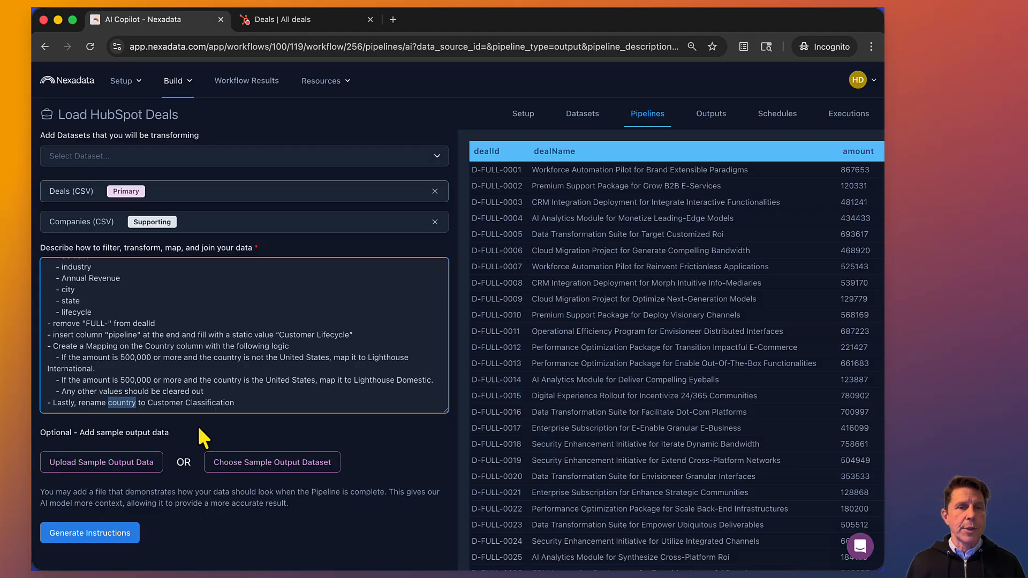
# Generate a Copilot pipeline plan from the instructions and review its transformations, resetting it for another try.
pyautogui.click(98, 533)
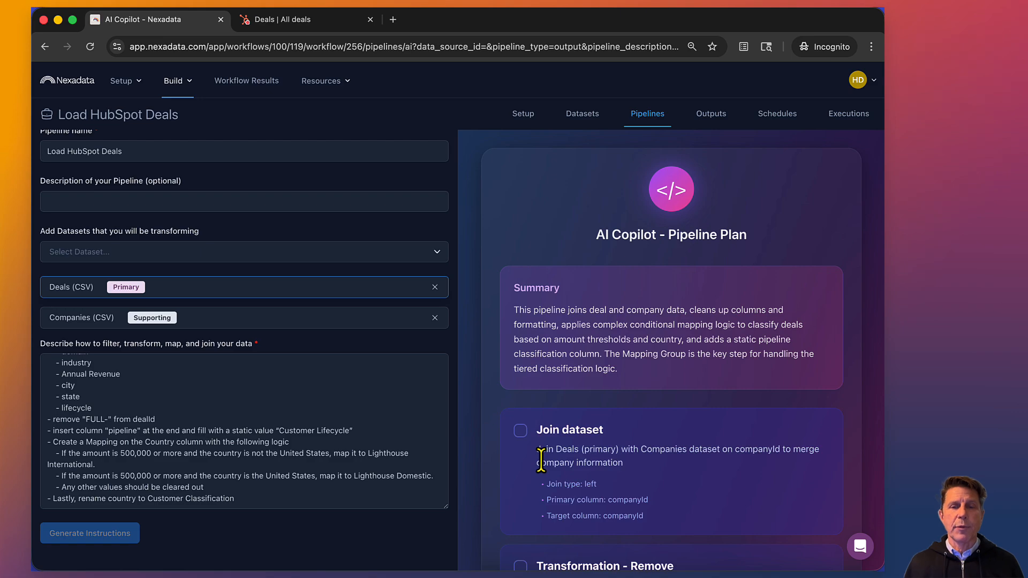
pyautogui.scroll(-4, 541, 459)
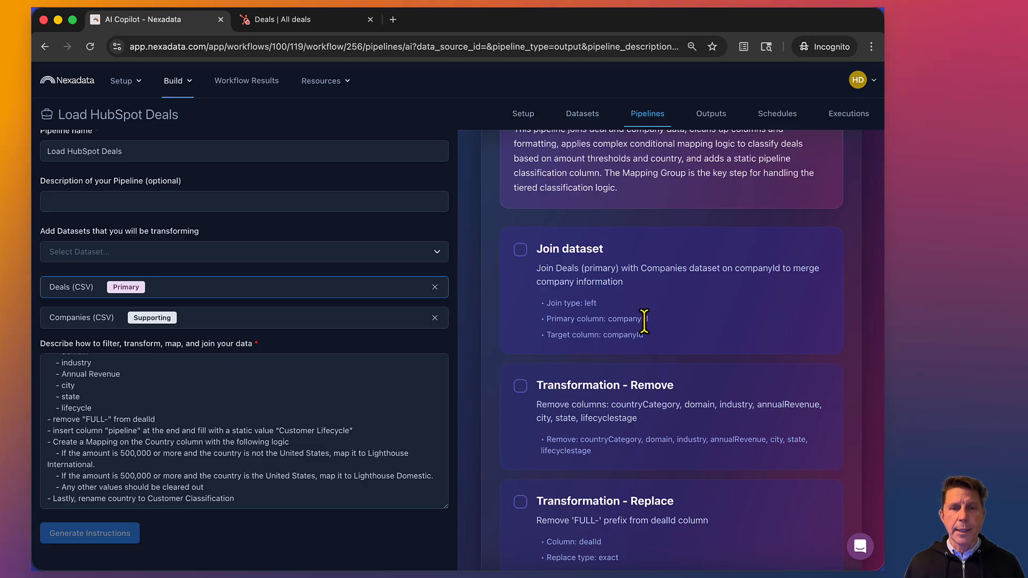
pyautogui.scroll(-3, 655, 377)
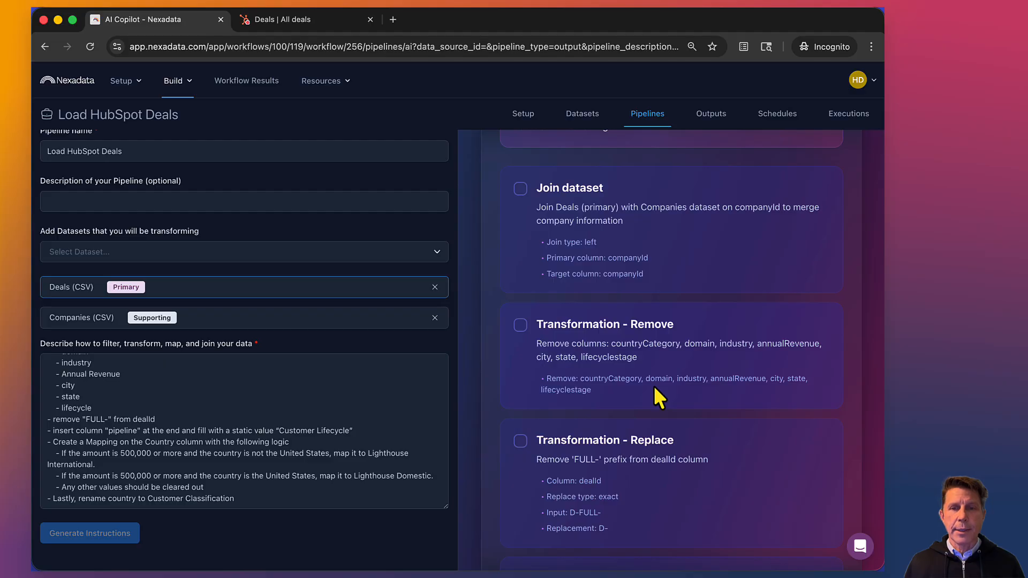
pyautogui.scroll(-4, 654, 388)
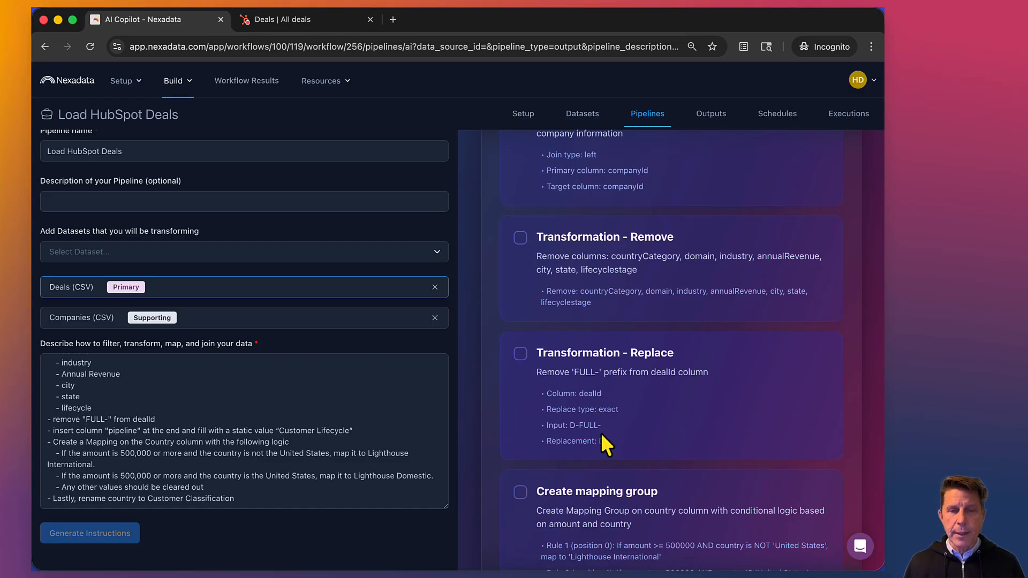
pyautogui.scroll(-1, 601, 433)
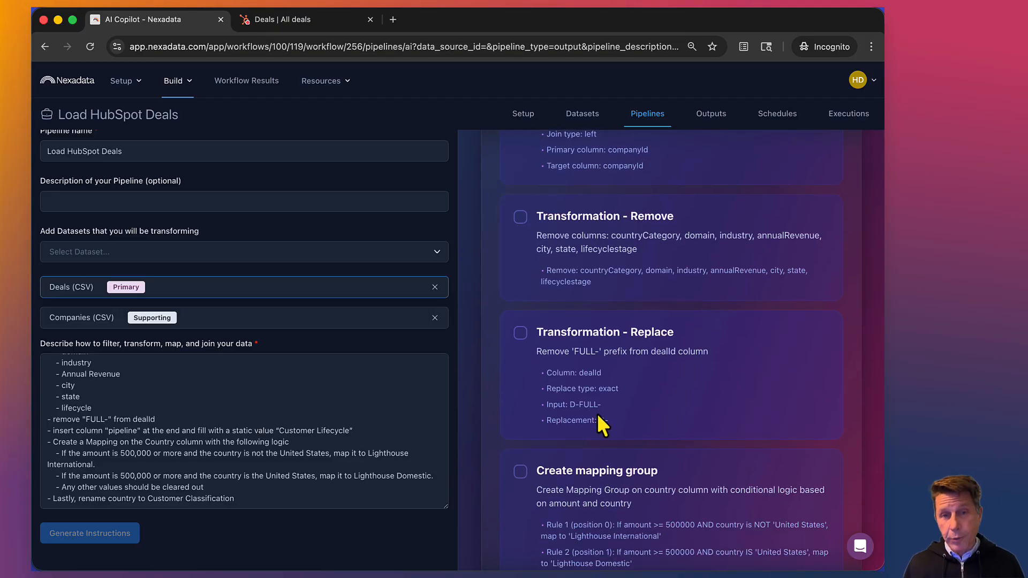
pyautogui.scroll(-5, 598, 417)
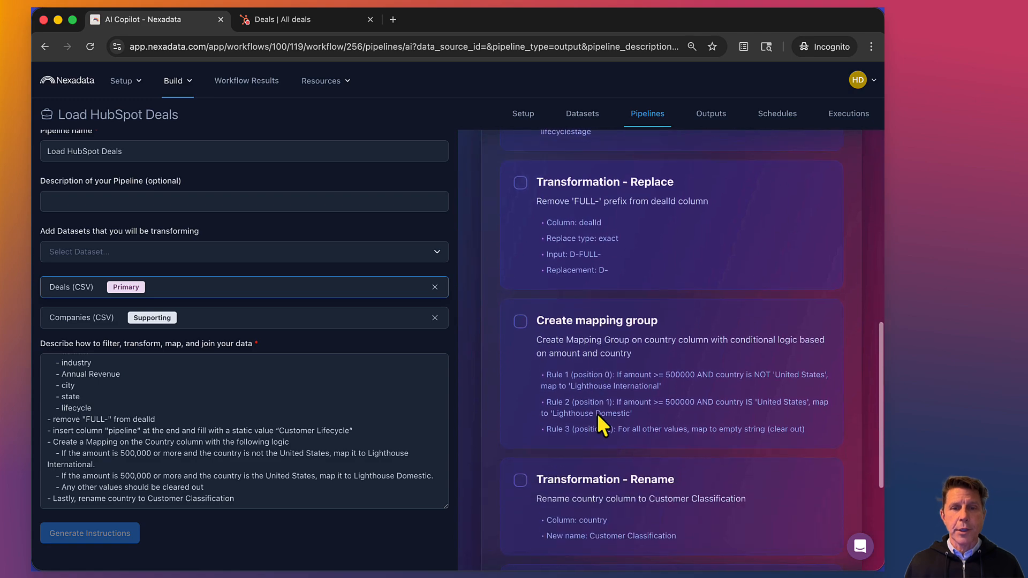
pyautogui.scroll(-3, 597, 418)
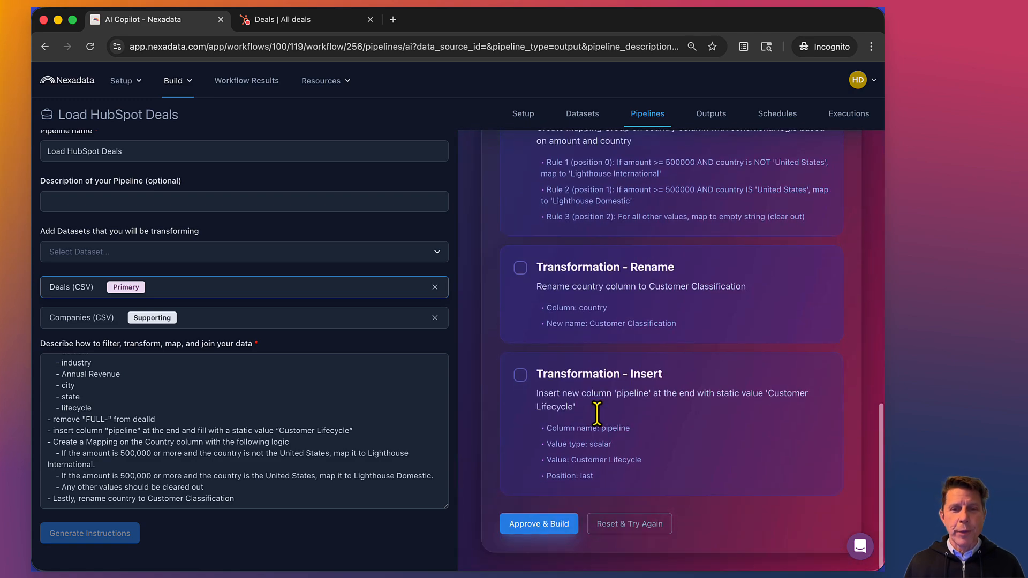
pyautogui.click(622, 528)
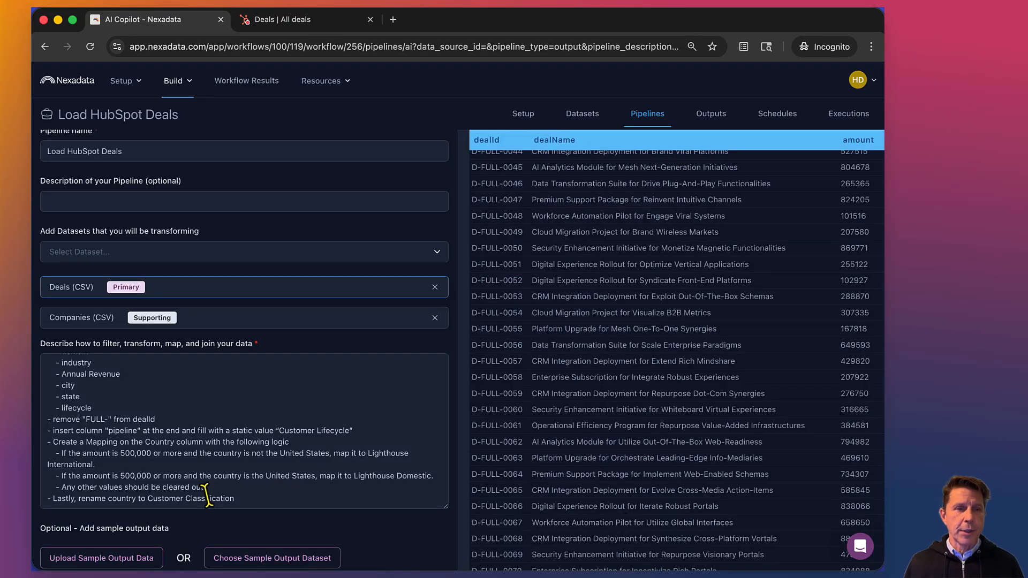
# Generate the pipeline plan again and review its dataset join, column removals and dealId prefix replacement.
pyautogui.scroll(-3, 206, 493)
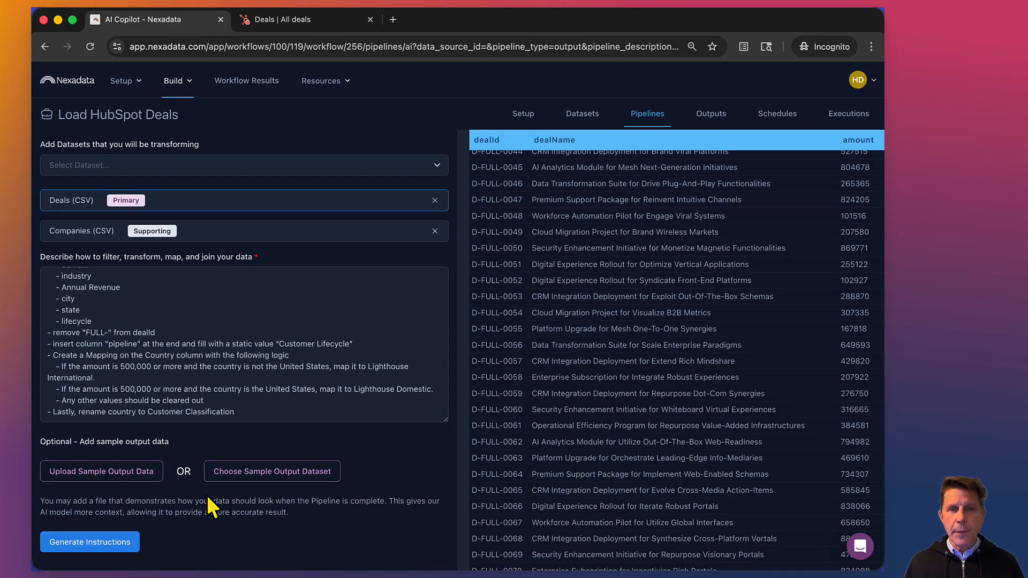
pyautogui.click(94, 544)
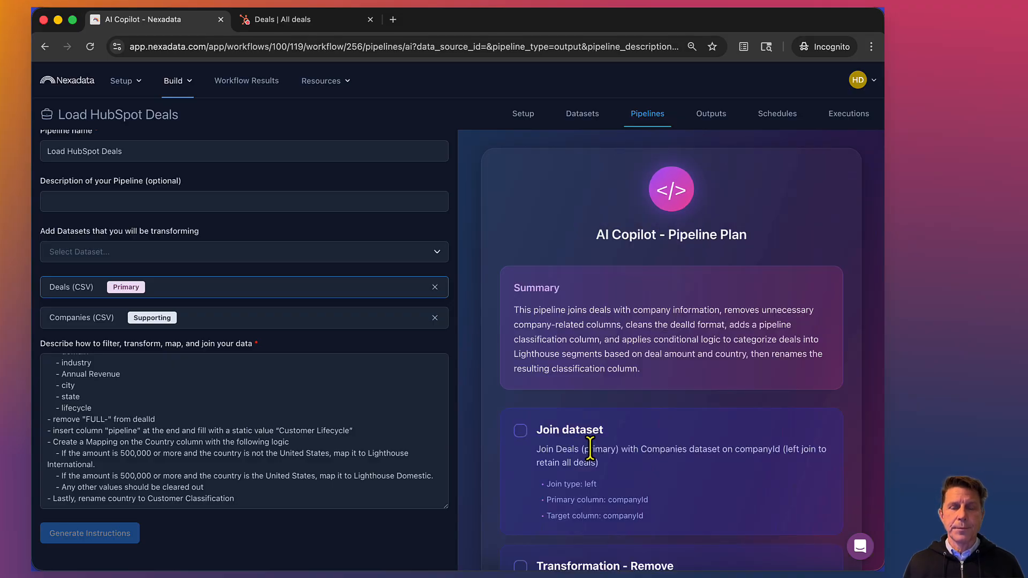
pyautogui.scroll(-4, 590, 449)
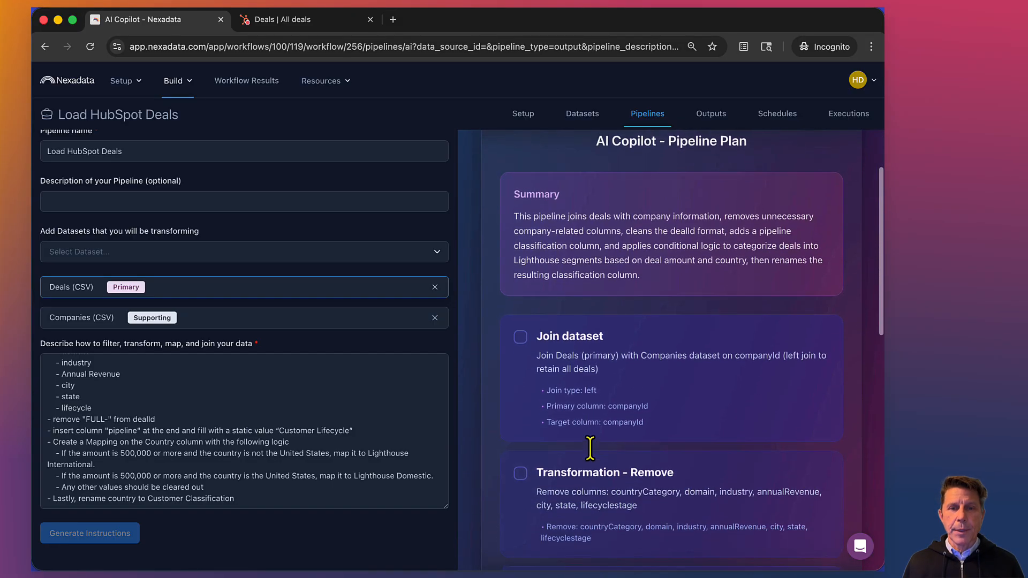
pyautogui.scroll(-3, 605, 401)
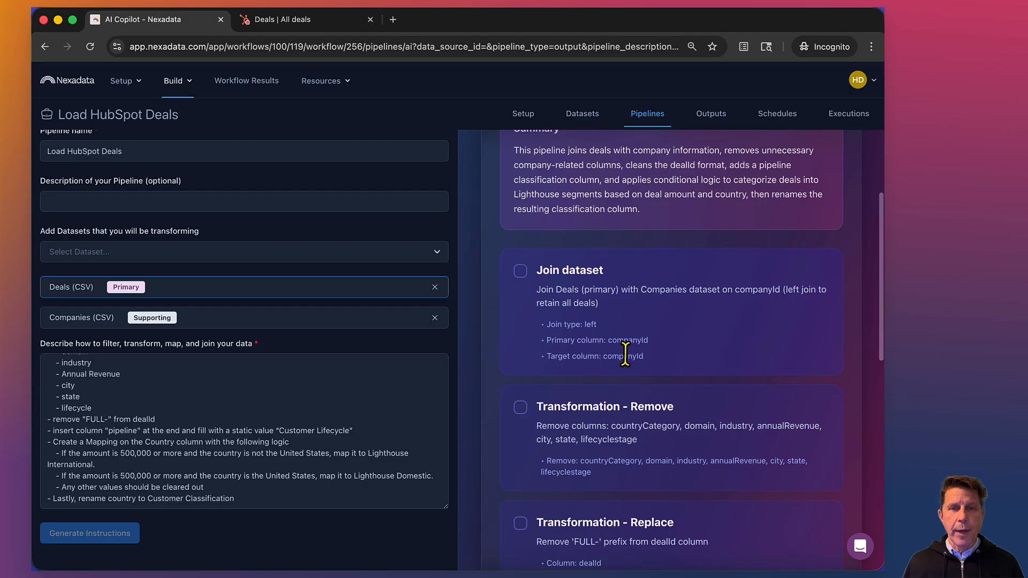
pyautogui.scroll(-3, 624, 352)
pyautogui.scroll(-2, 627, 375)
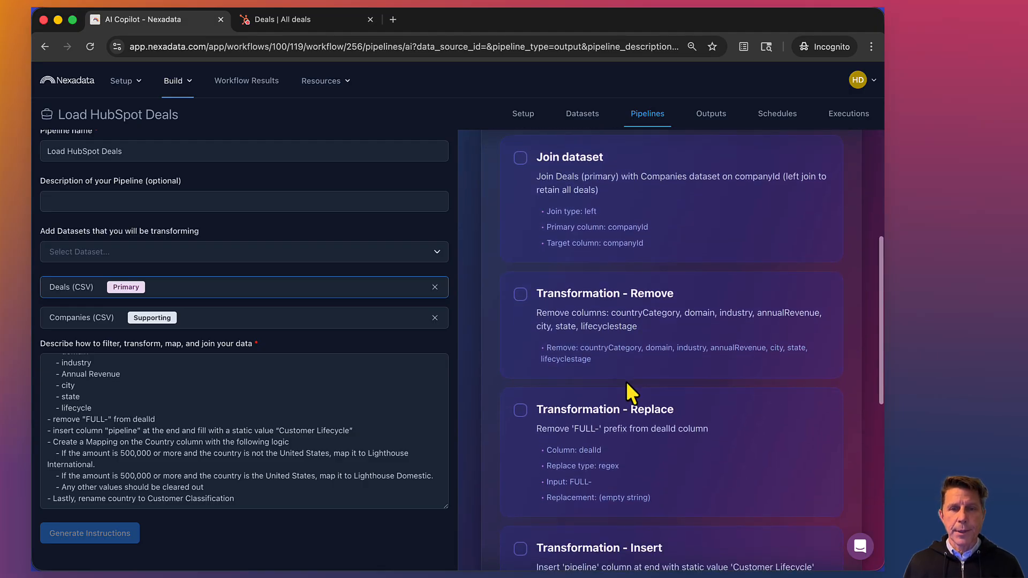
pyautogui.scroll(-3, 627, 383)
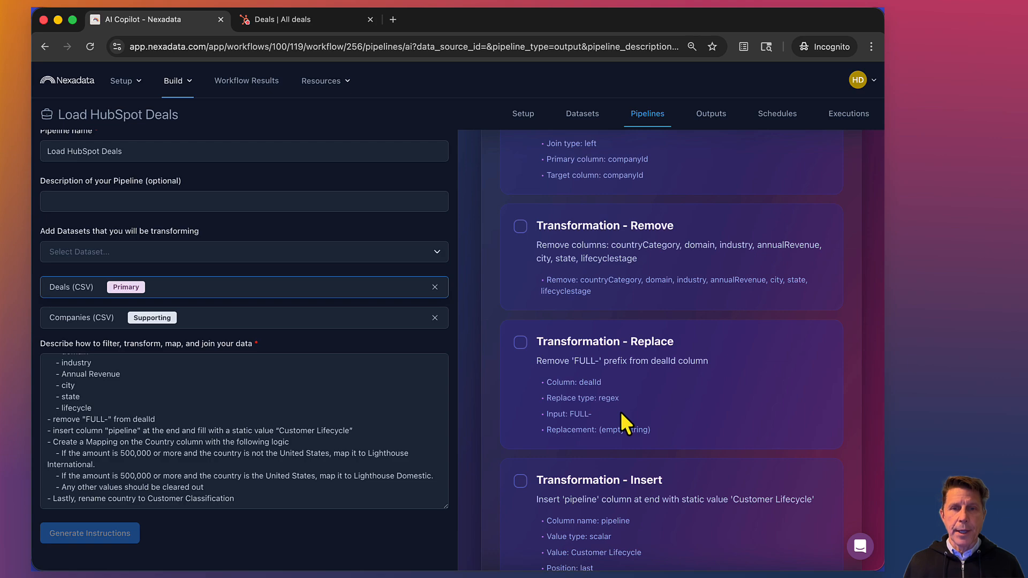
pyautogui.scroll(-1, 621, 416)
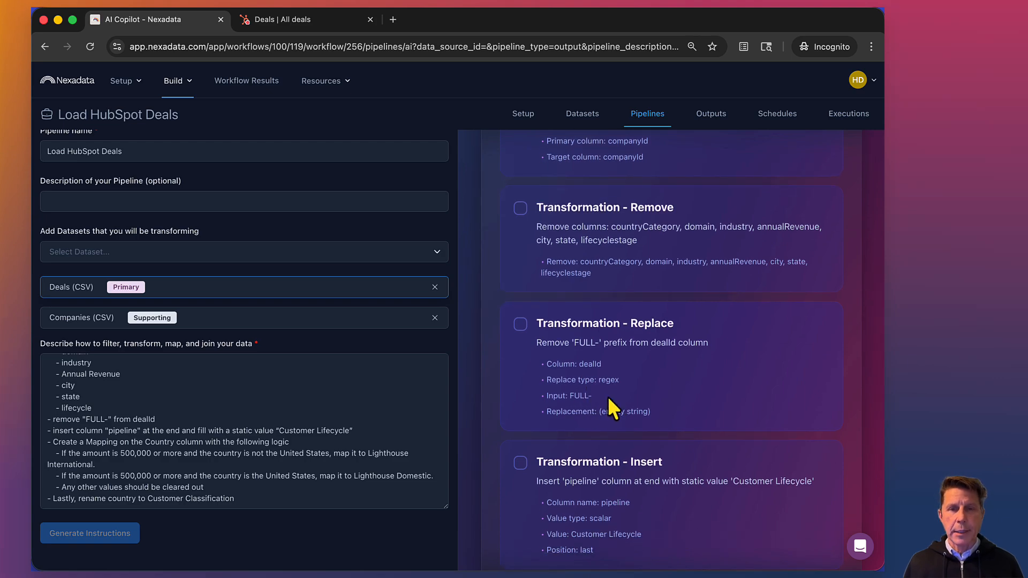
# Check the plan's pipeline column insert, country mapping rules and rename, and approve the plan for building.
pyautogui.scroll(-4, 608, 396)
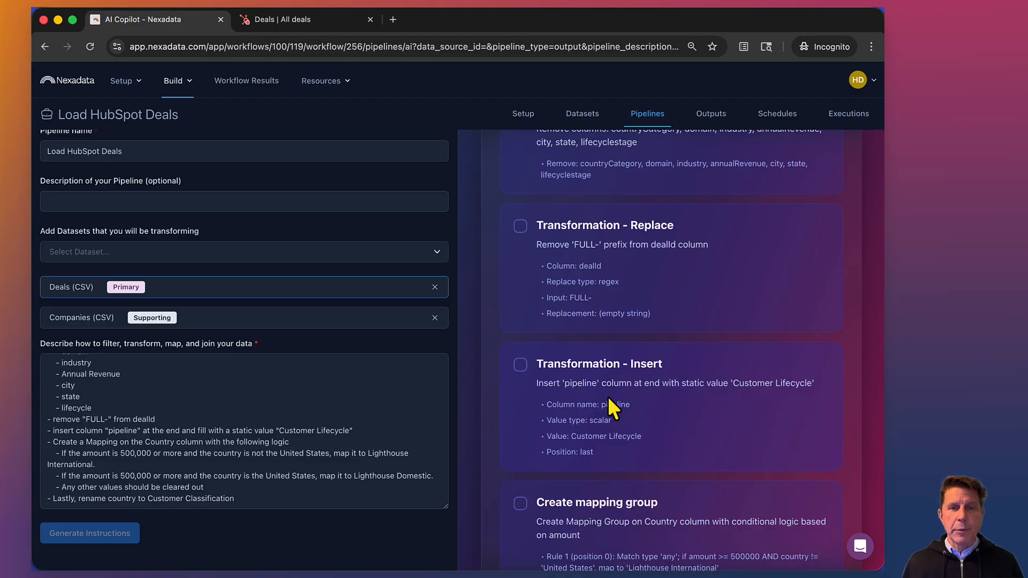
pyautogui.scroll(-3, 609, 396)
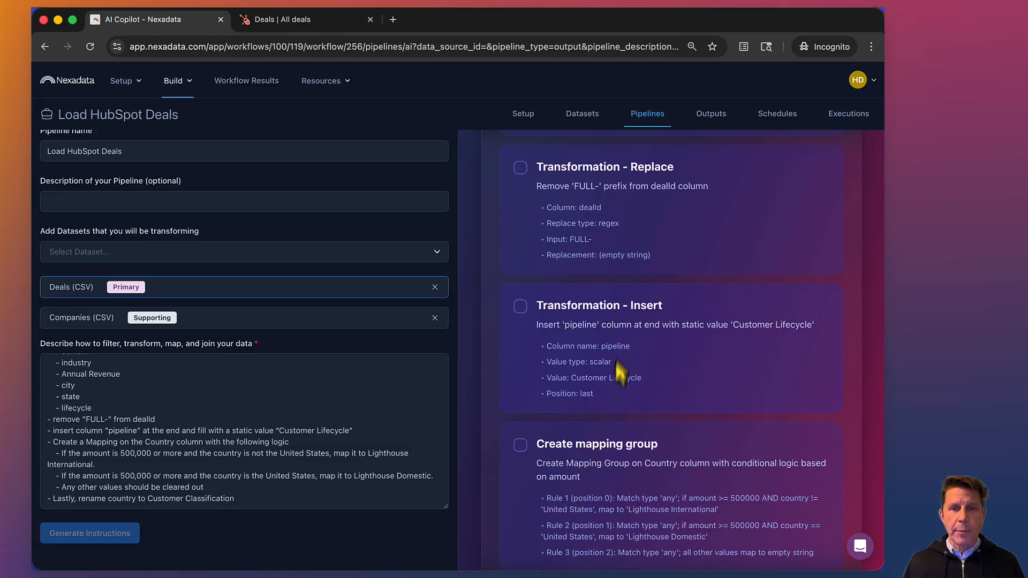
pyautogui.scroll(-3, 616, 382)
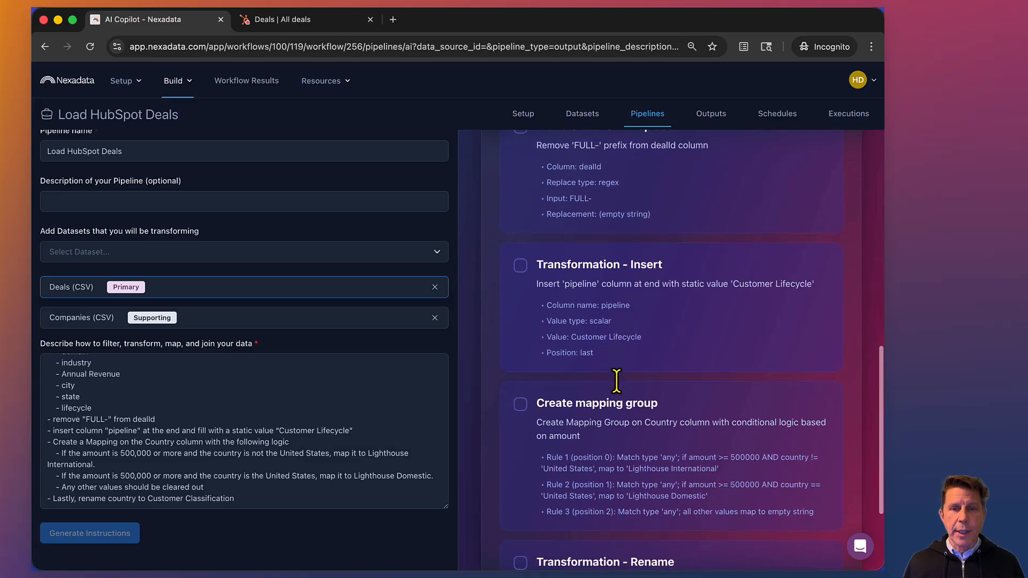
pyautogui.scroll(-1, 612, 339)
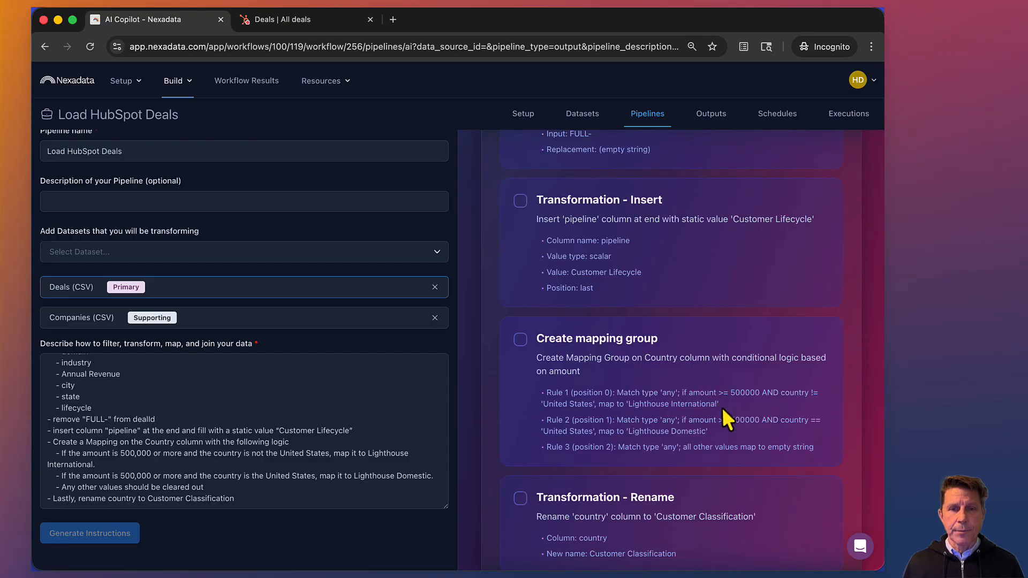
pyautogui.scroll(-3, 721, 410)
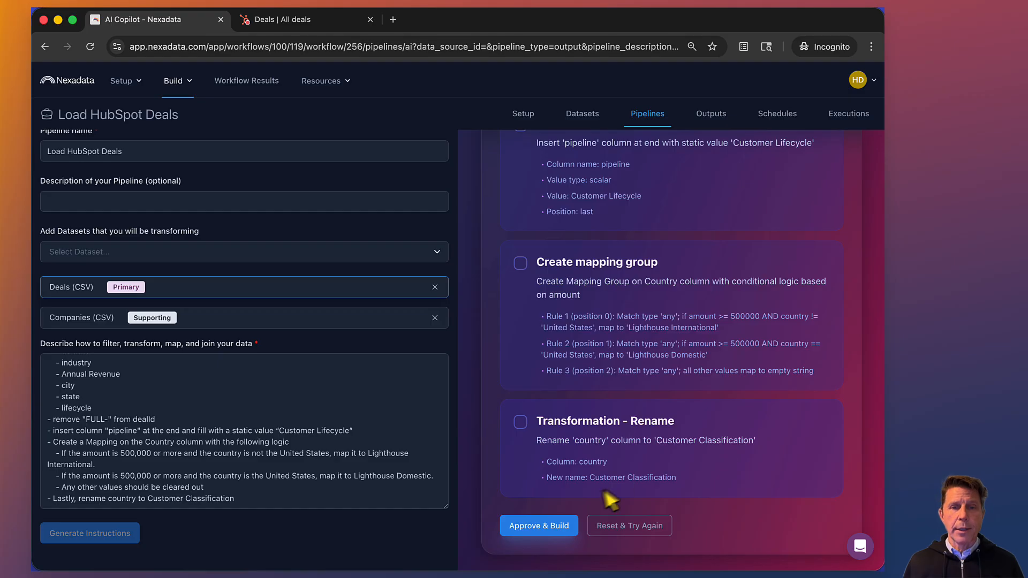
pyautogui.click(526, 531)
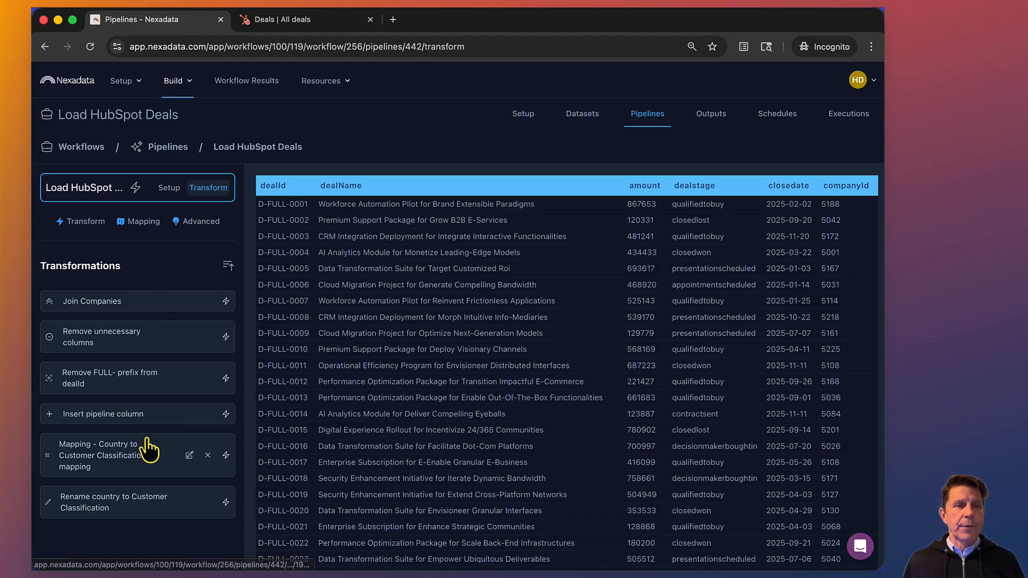
# Preview the Join Companies transformation and examine the company columns joined to the deals.
pyautogui.click(134, 319)
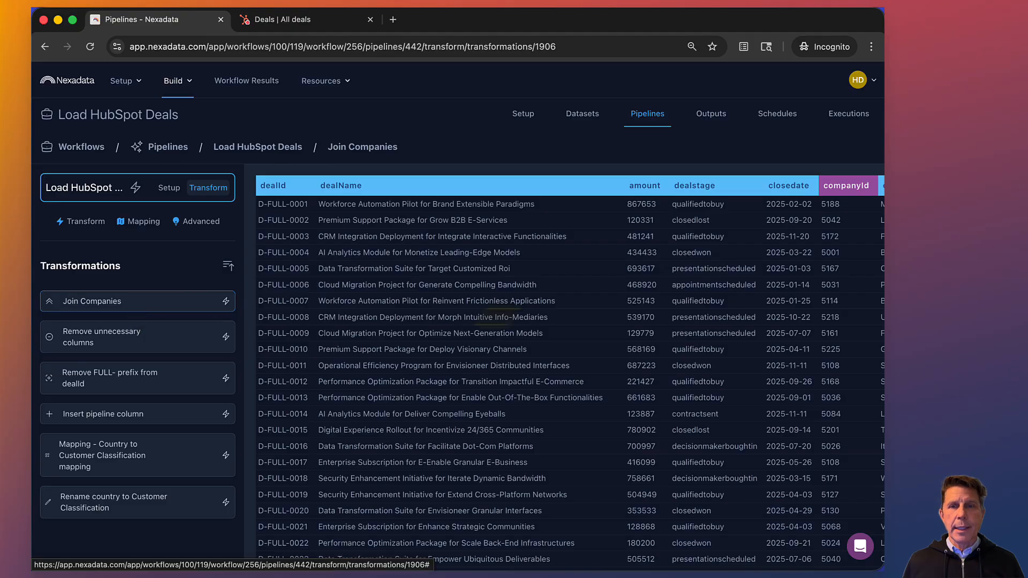
pyautogui.hscroll(3, 637, 308)
pyautogui.hscroll(15, 639, 313)
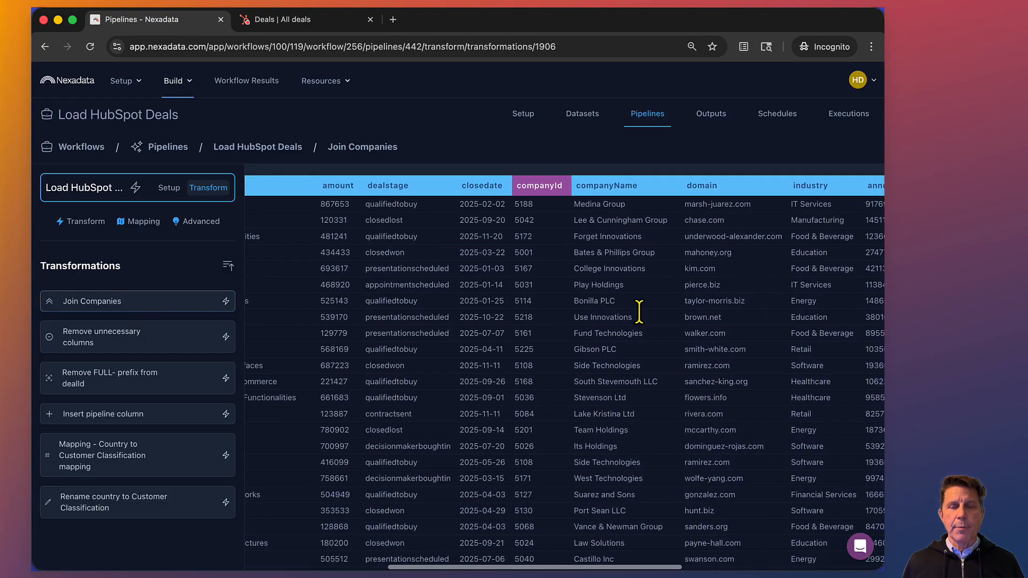
pyautogui.hscroll(5, 639, 311)
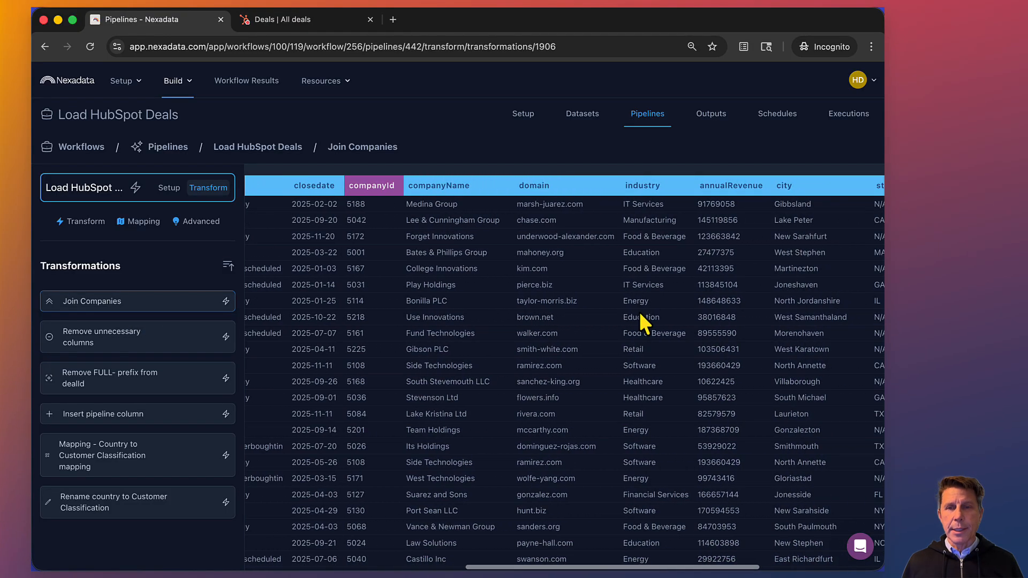
pyautogui.hscroll(-7, 640, 312)
pyautogui.hscroll(-15, 640, 311)
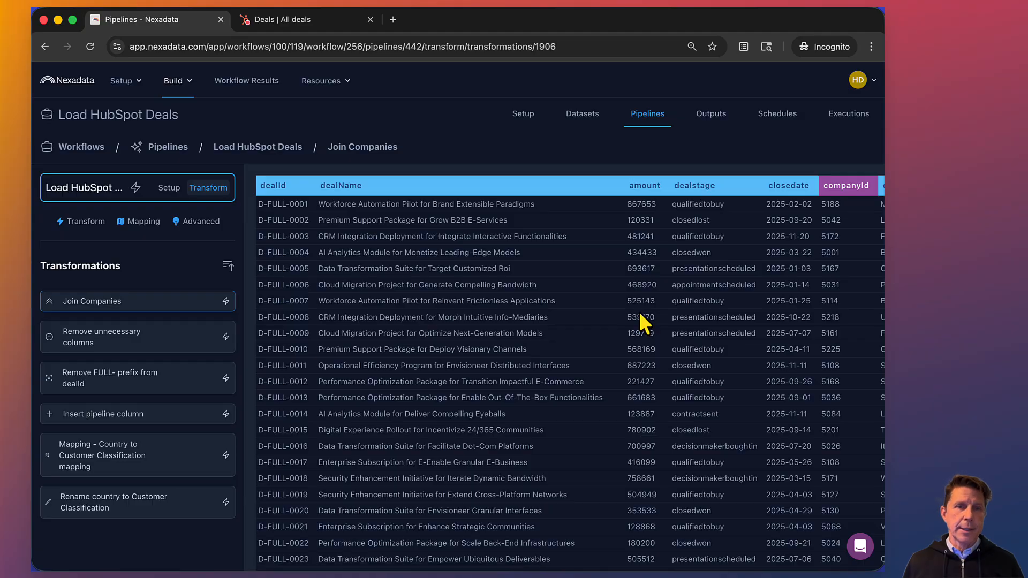
# Preview the data after the unnecessary columns are removed and after the FULL- prefix is removed from dealId.
pyautogui.click(152, 343)
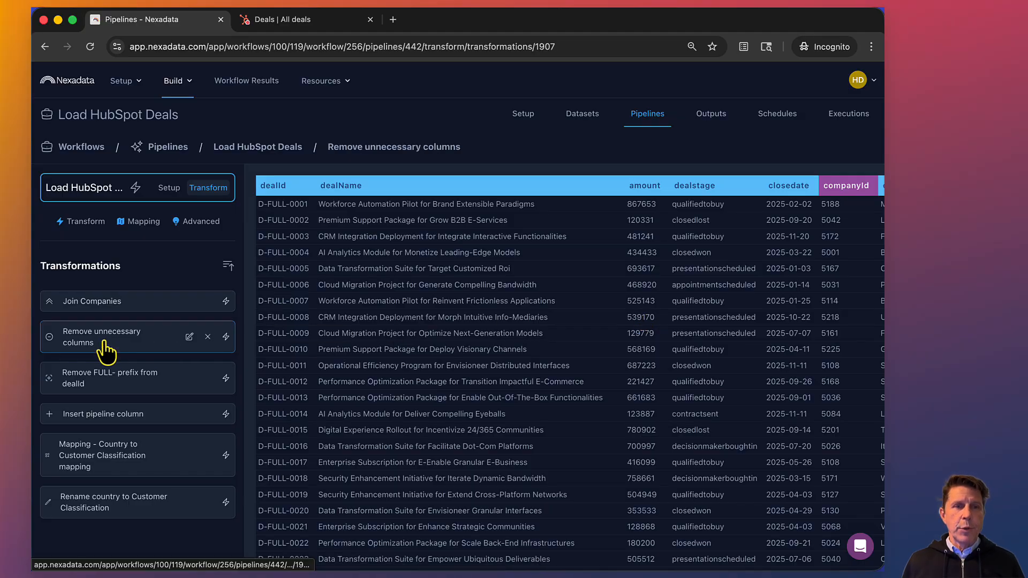
pyautogui.hscroll(4, 603, 313)
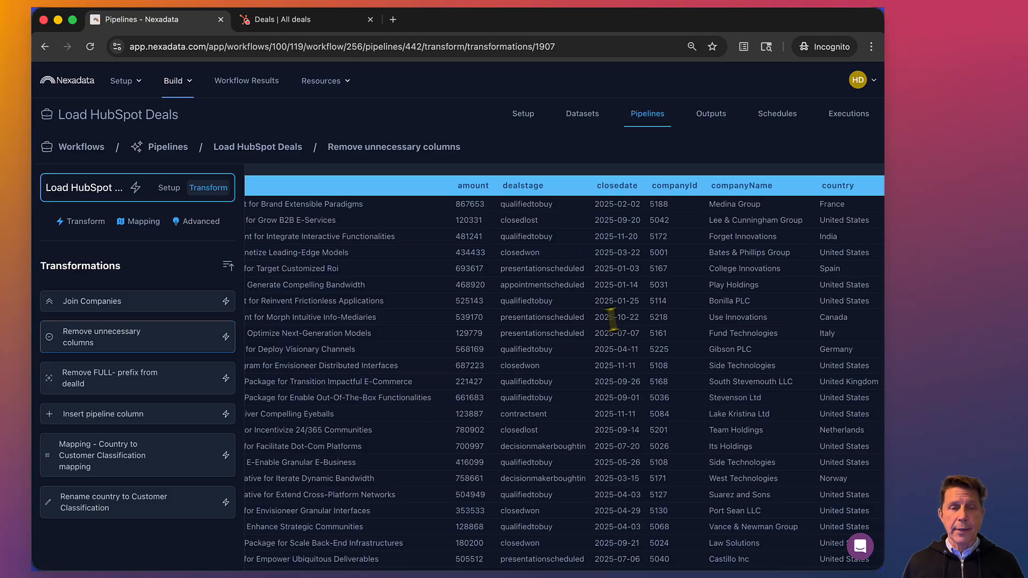
pyautogui.click(93, 382)
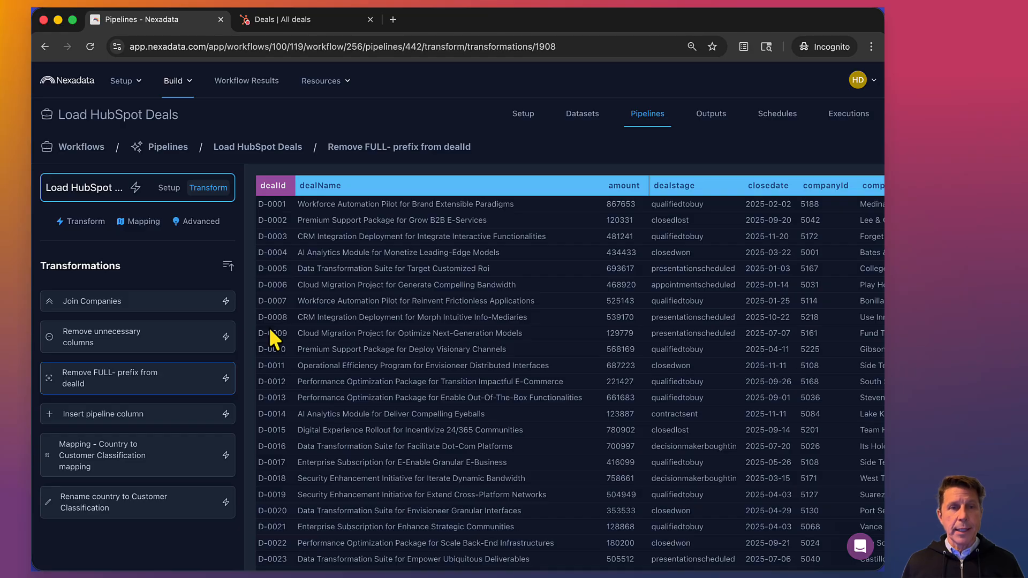
# Preview the results of the pipeline column insert, the country mapping and the rename to Customer Classification.
pyautogui.click(138, 423)
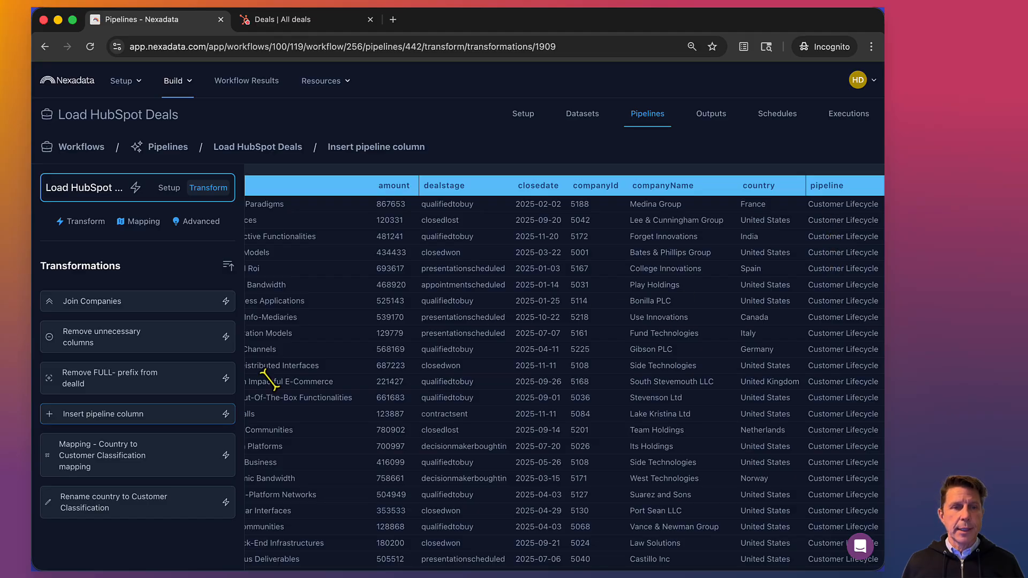
pyautogui.click(153, 464)
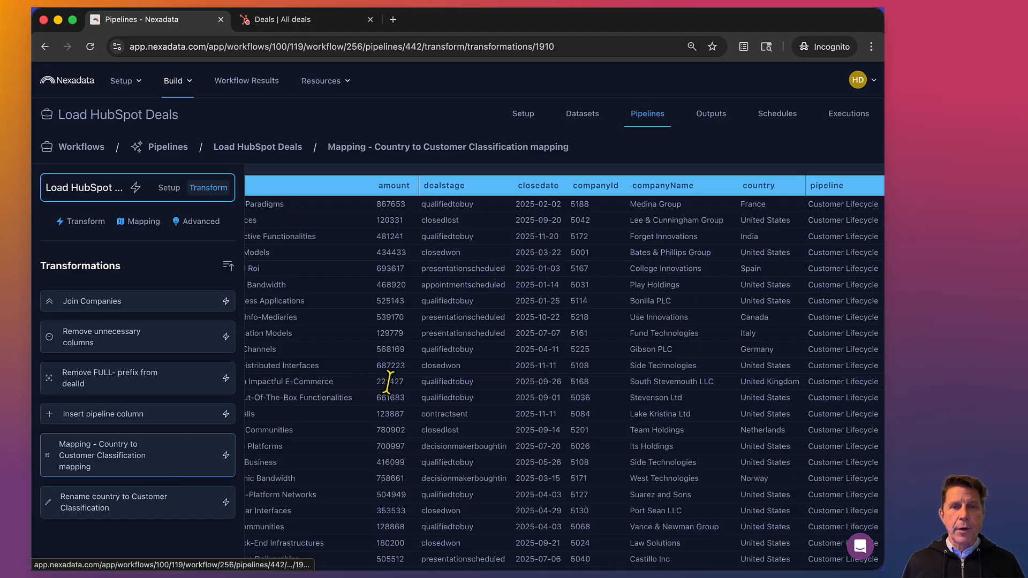
pyautogui.hscroll(4, 678, 352)
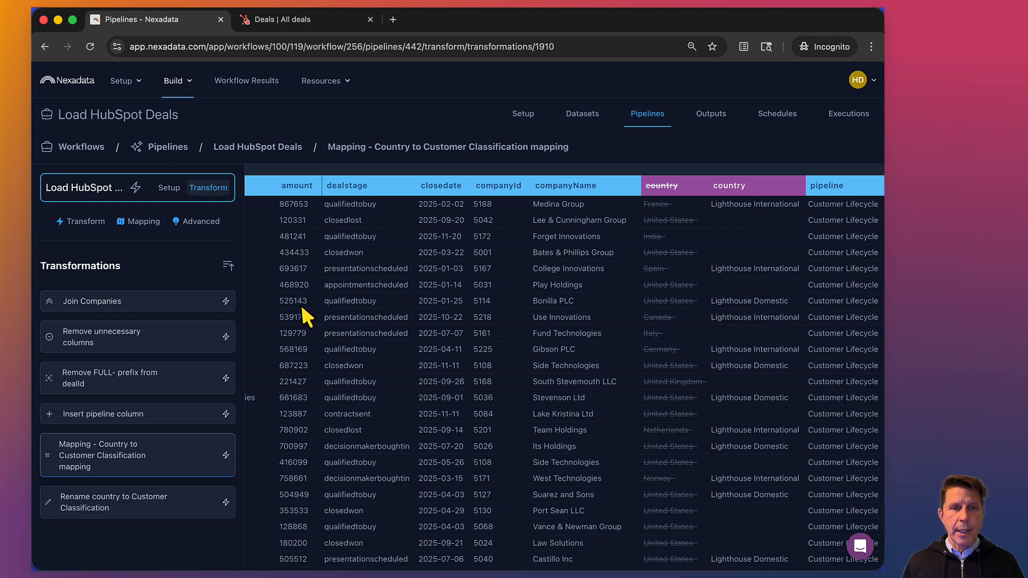
pyautogui.click(114, 501)
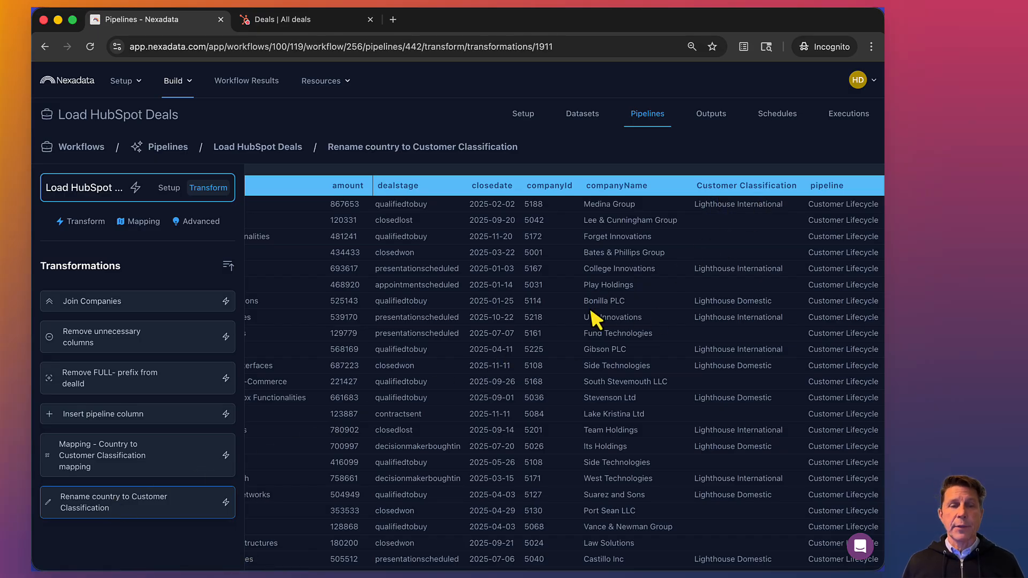
pyautogui.hscroll(-5, 589, 313)
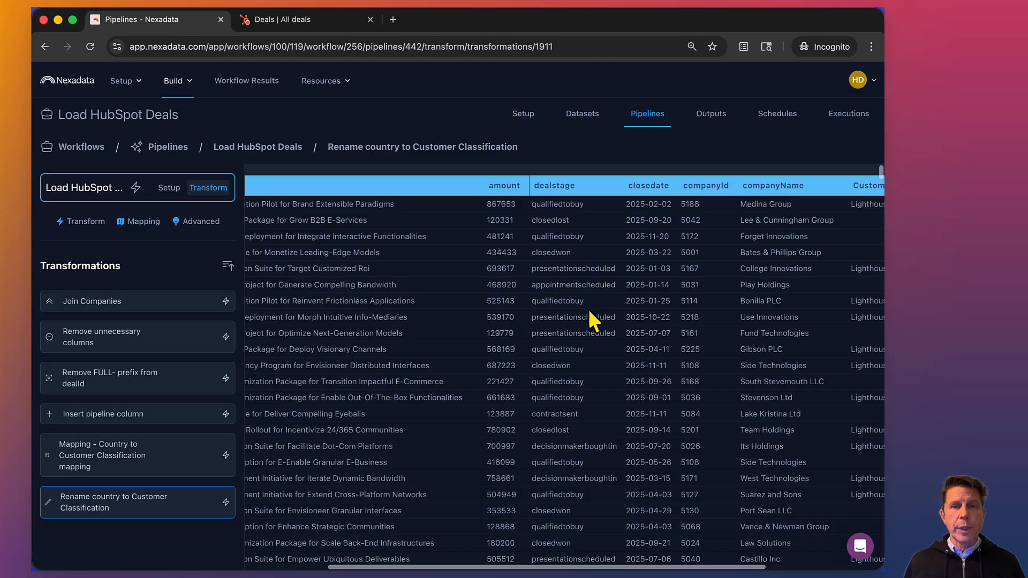
pyautogui.hscroll(-4, 589, 310)
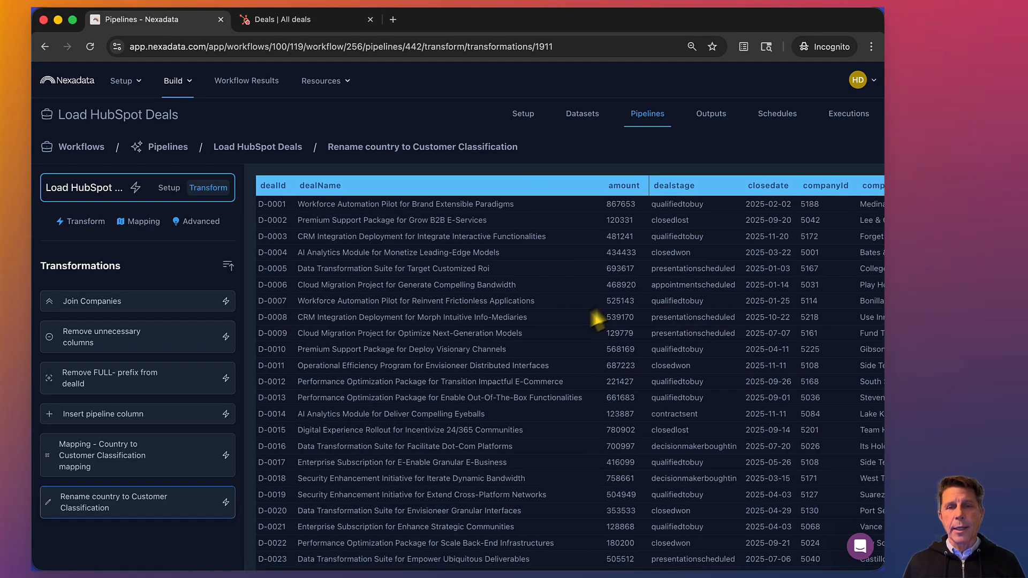
# Add a customized output named HubSpot Deals to the workflow, using the HubSpot (Nexadata, Inc) data connection.
pyautogui.click(701, 123)
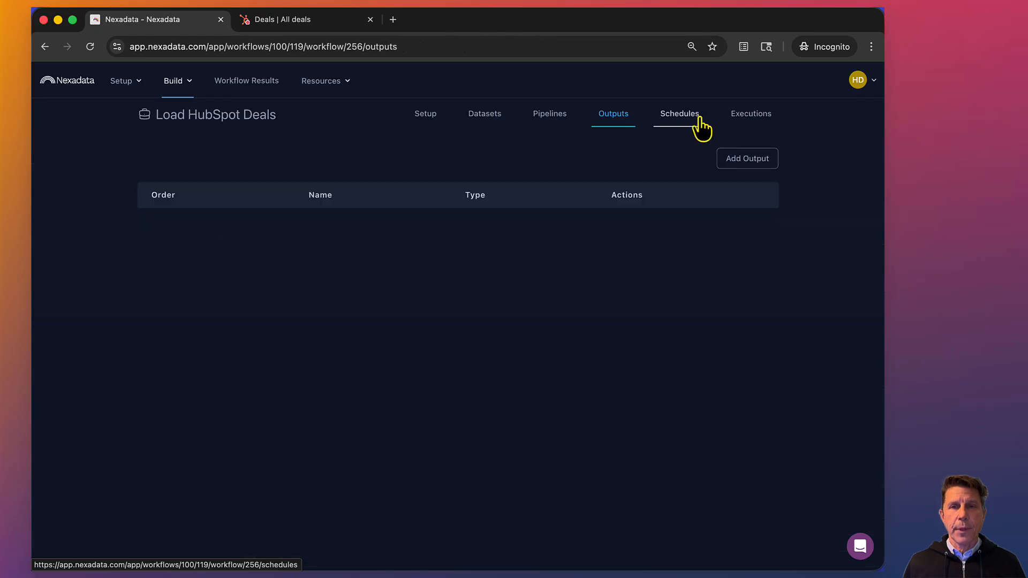
pyautogui.click(747, 173)
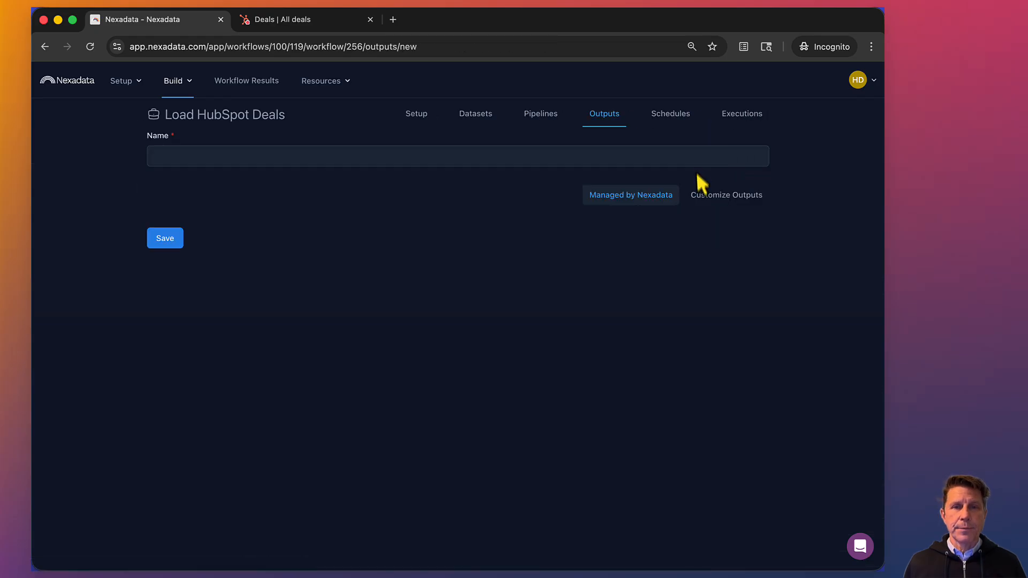
pyautogui.click(704, 199)
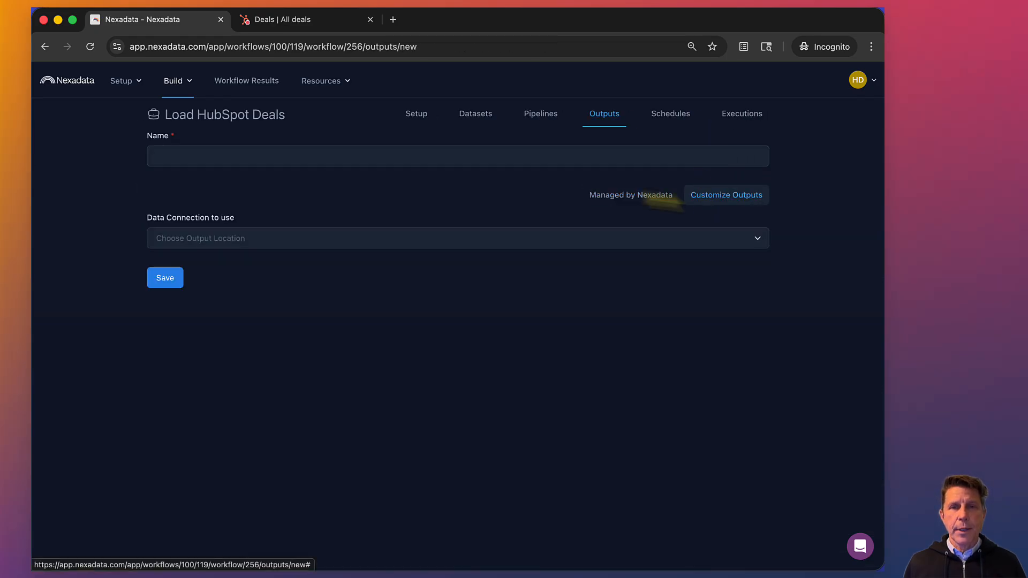
pyautogui.click(510, 160)
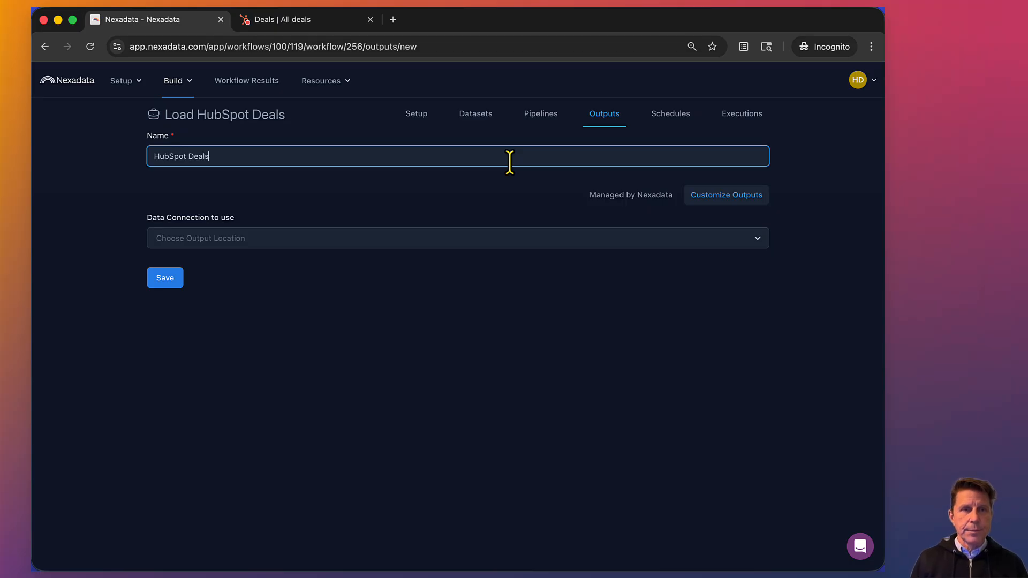
pyautogui.click(408, 238)
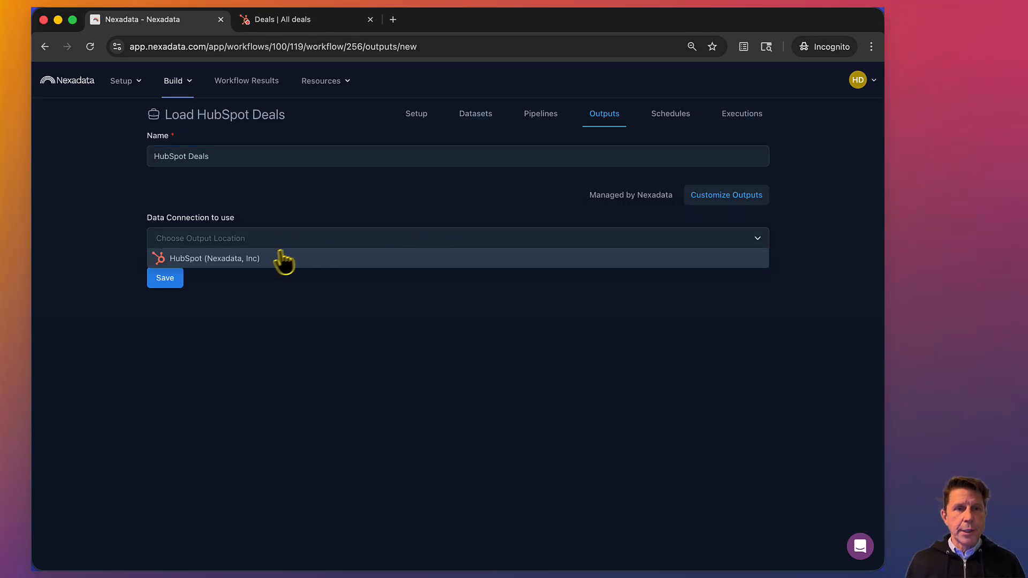
pyautogui.click(264, 259)
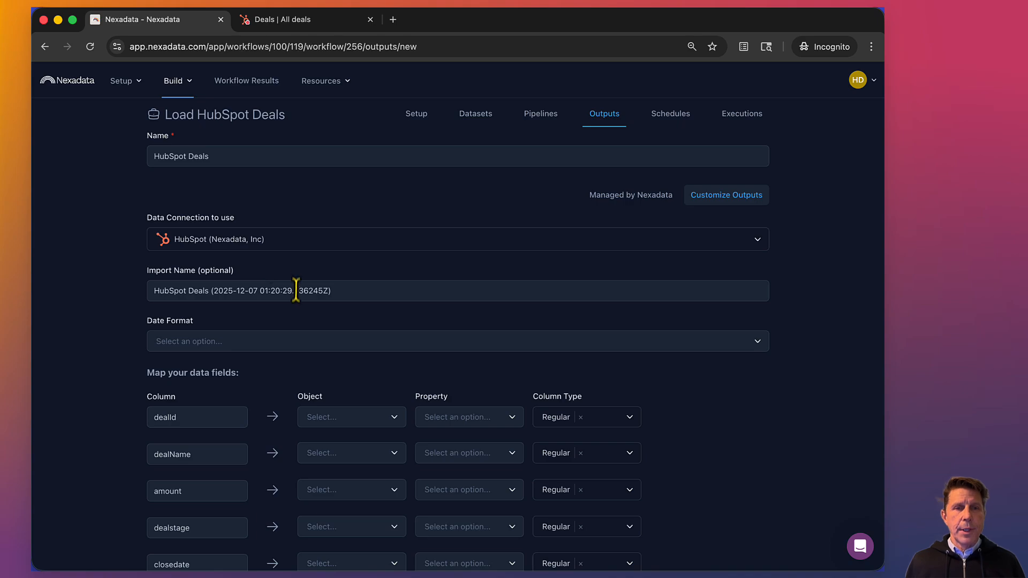
# Assign the dealId column to the Deals object and the companyId column to the Companies object.
pyautogui.scroll(-5, 291, 309)
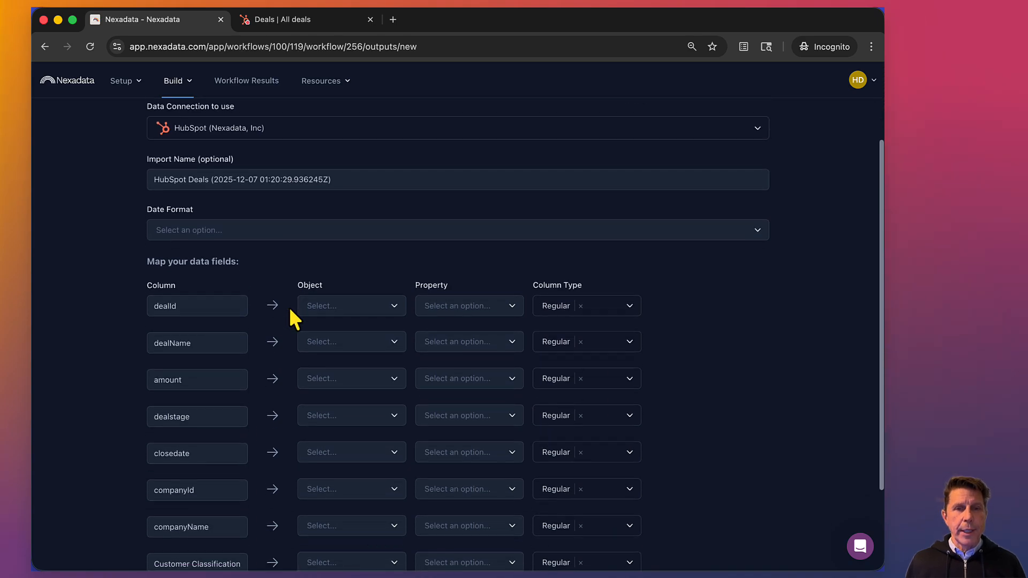
pyautogui.scroll(-2, 293, 320)
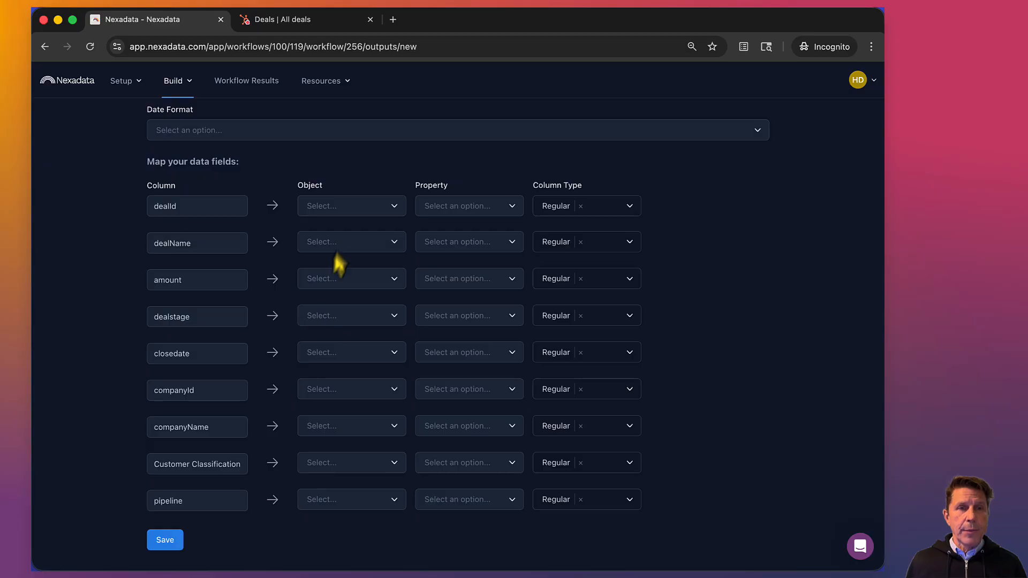
pyautogui.click(345, 206)
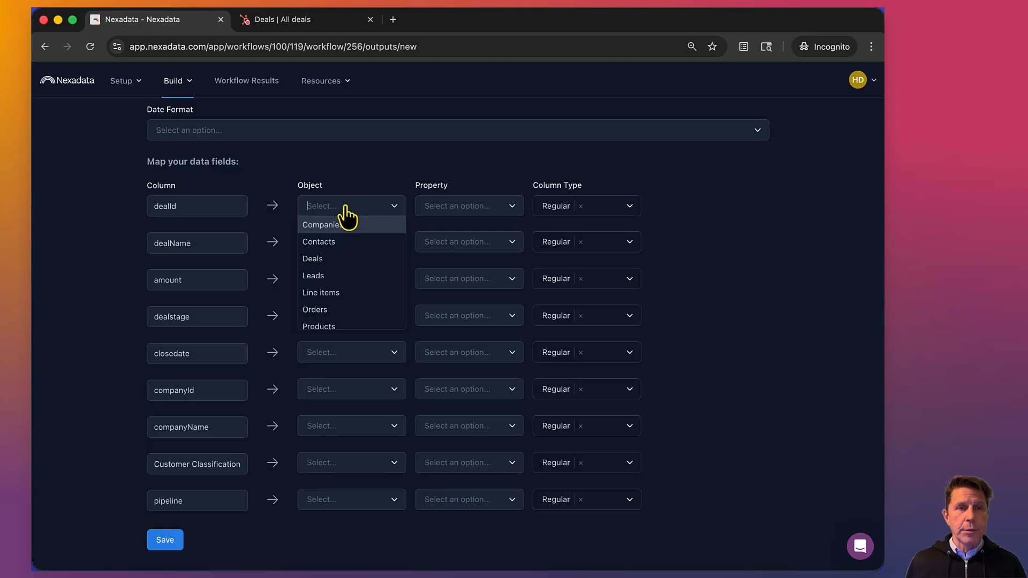
pyautogui.click(325, 259)
pyautogui.scroll(-3, 321, 310)
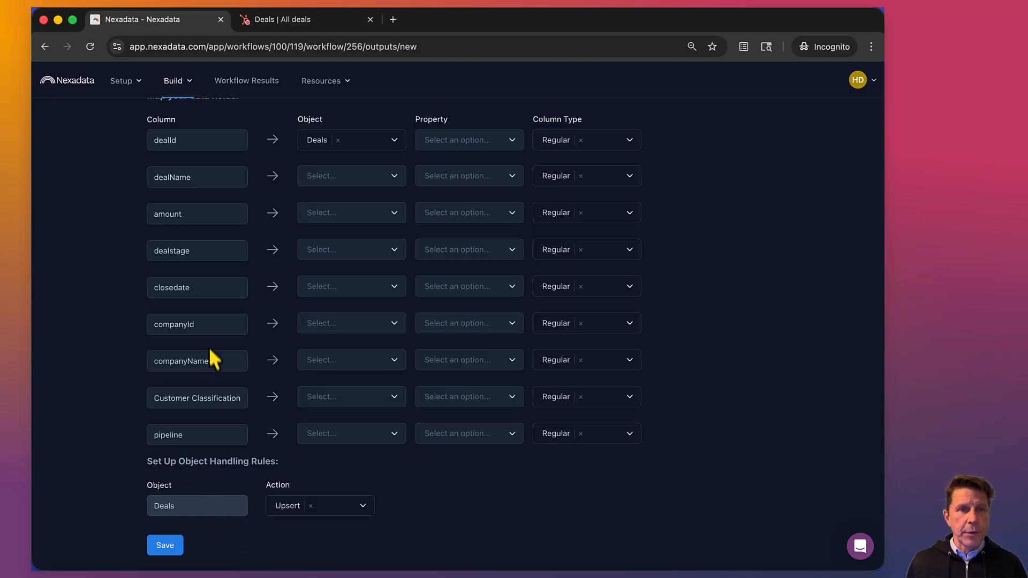
pyautogui.click(339, 329)
pyautogui.click(333, 342)
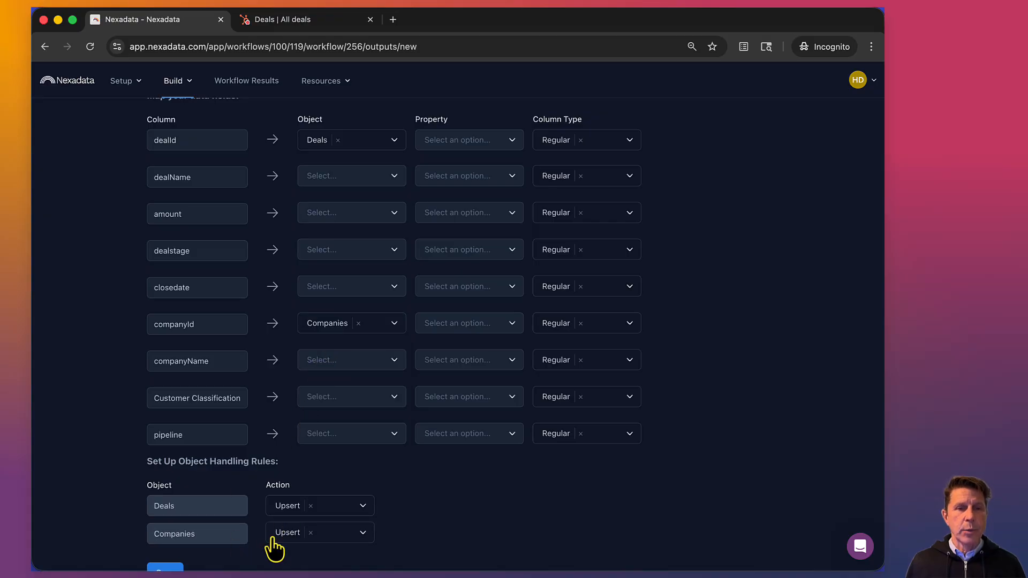
# Assign the dealName, amount, dealstage and closedate columns to the Deals object.
pyautogui.click(344, 179)
pyautogui.click(320, 229)
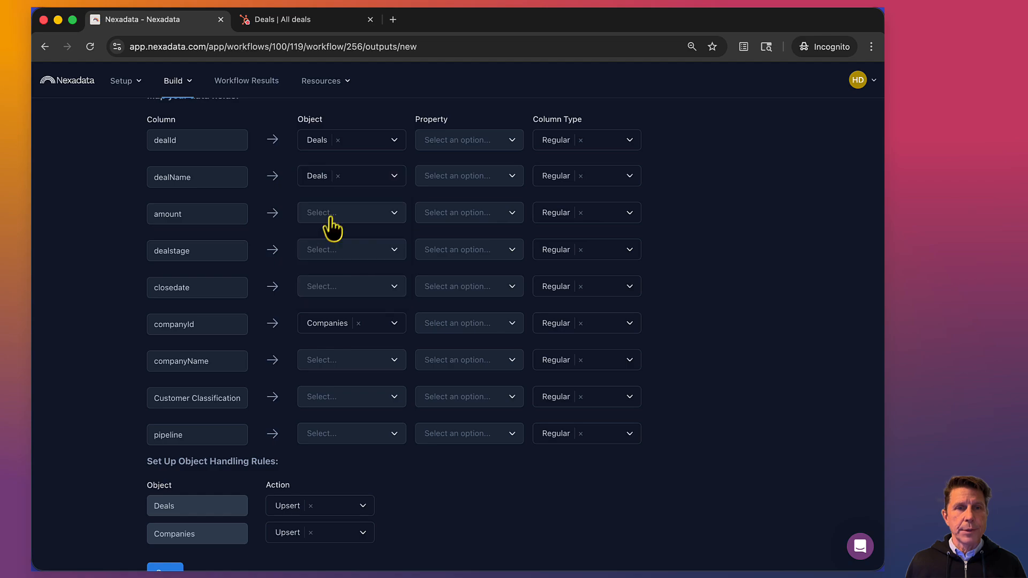
pyautogui.click(332, 215)
pyautogui.click(321, 266)
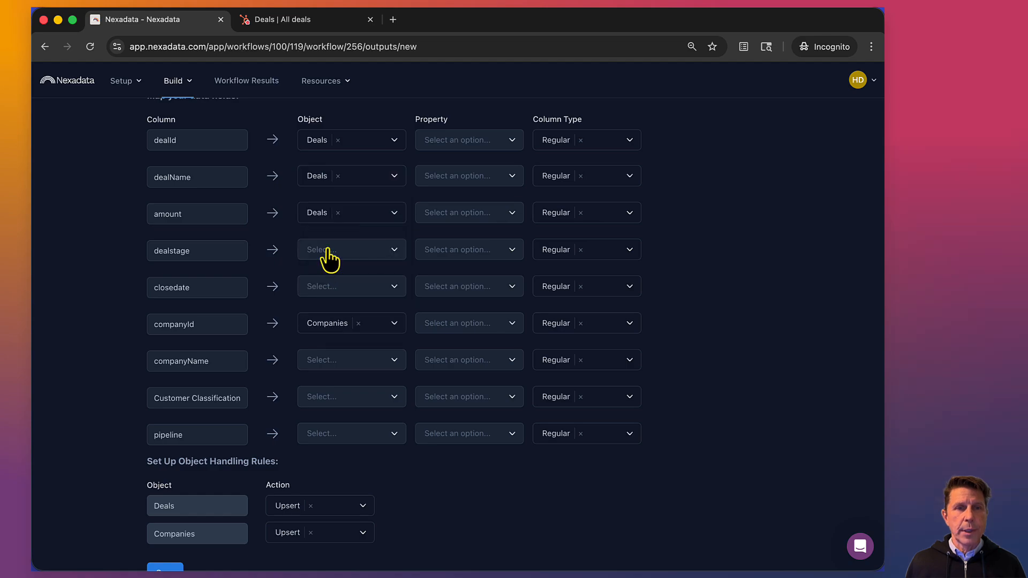
pyautogui.click(327, 254)
pyautogui.click(316, 303)
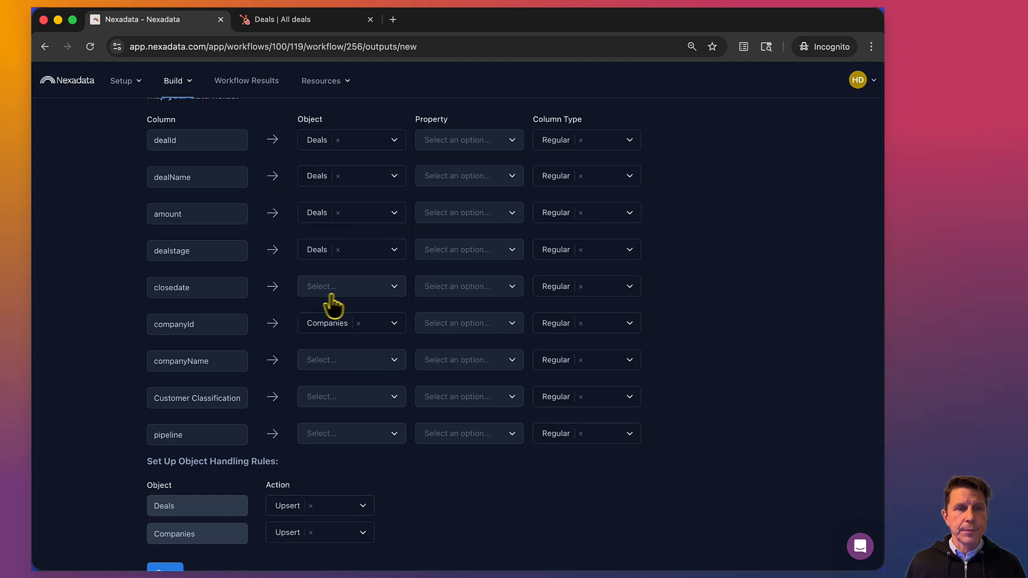
pyautogui.click(339, 294)
pyautogui.click(337, 337)
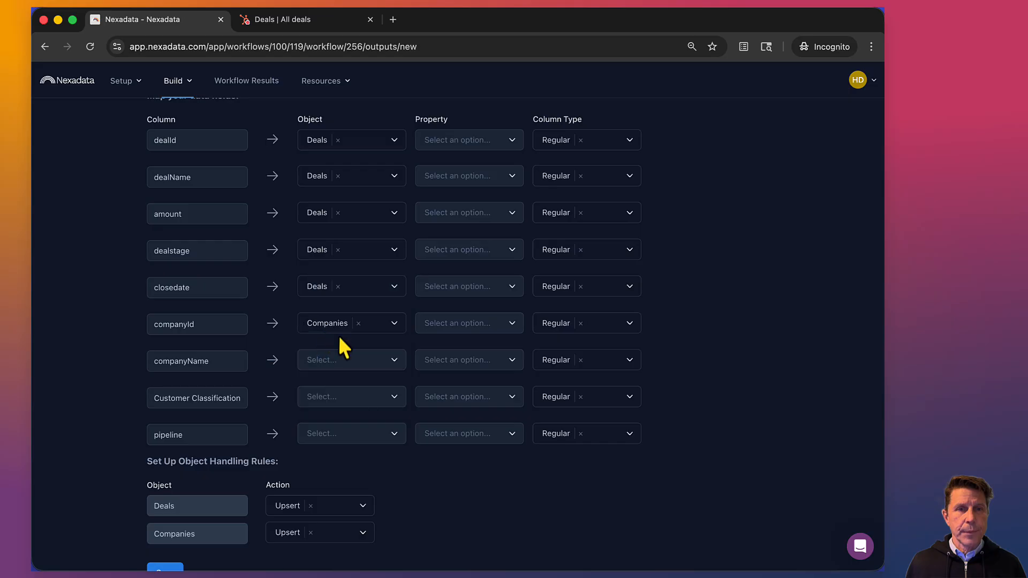
# Assign companyName and pipeline to the Companies object, and Customer Classification to the Deals object.
pyautogui.click(325, 366)
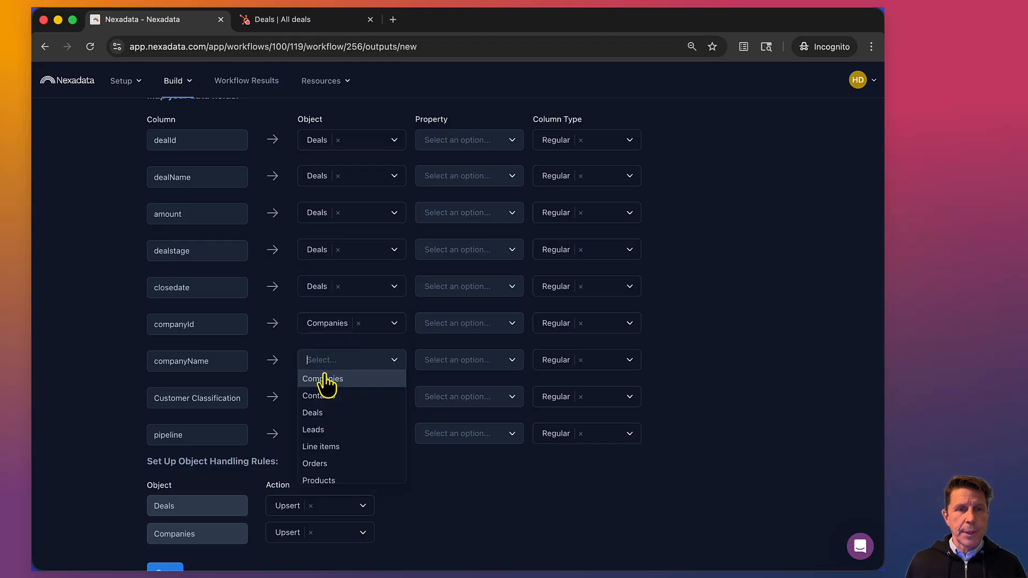
pyautogui.click(324, 380)
pyautogui.click(325, 406)
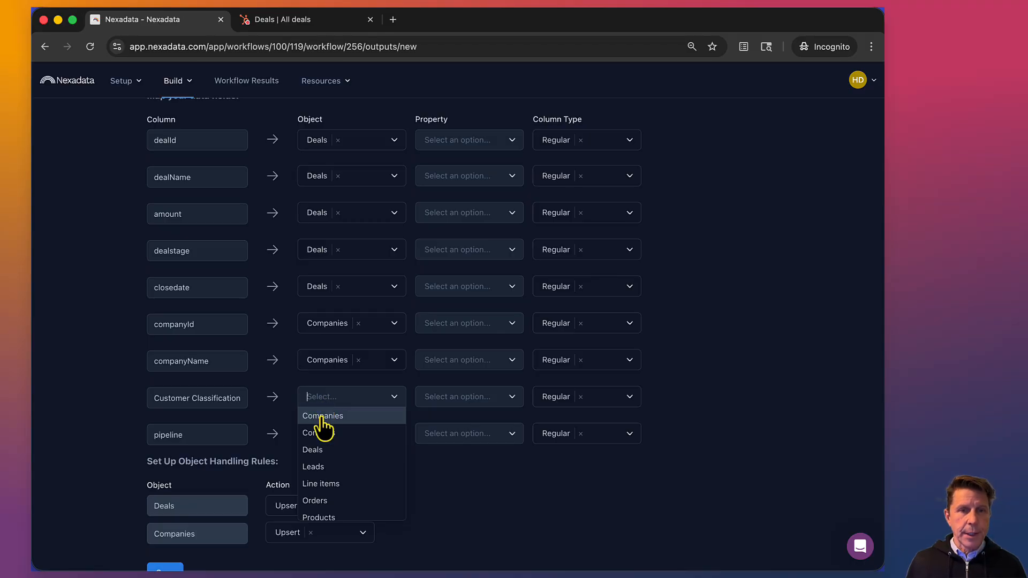
pyautogui.click(322, 450)
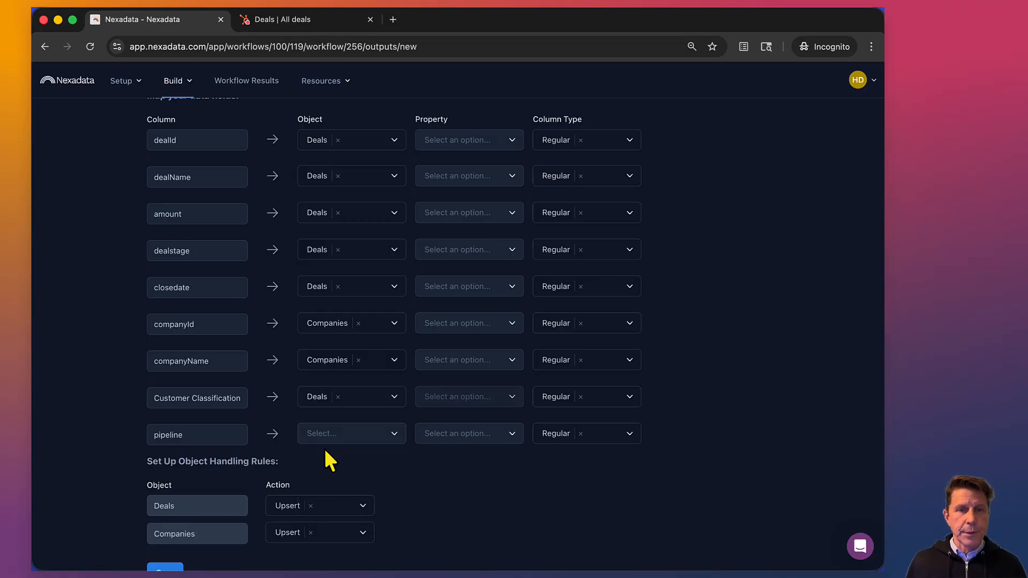
pyautogui.click(319, 448)
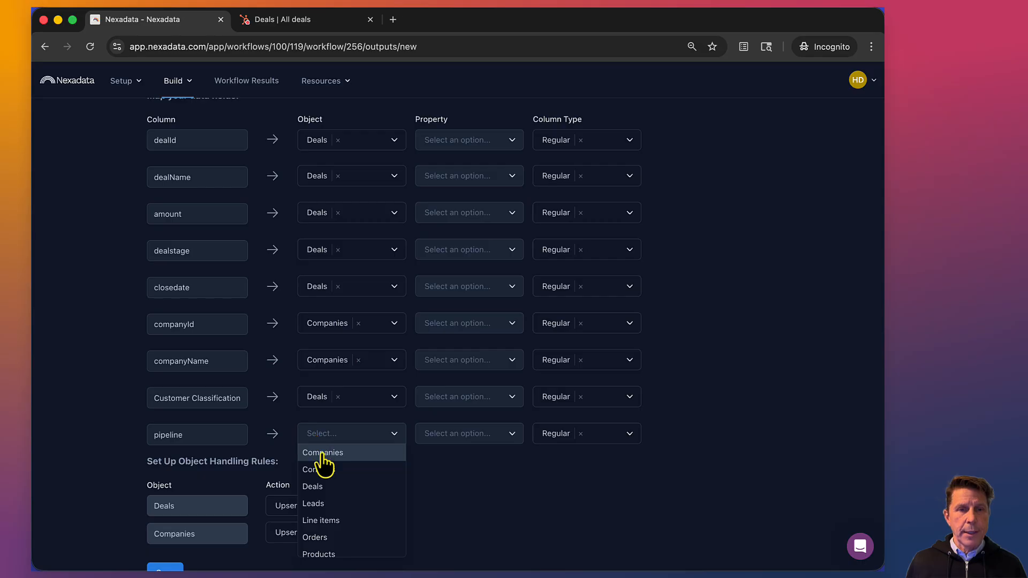
pyautogui.click(324, 465)
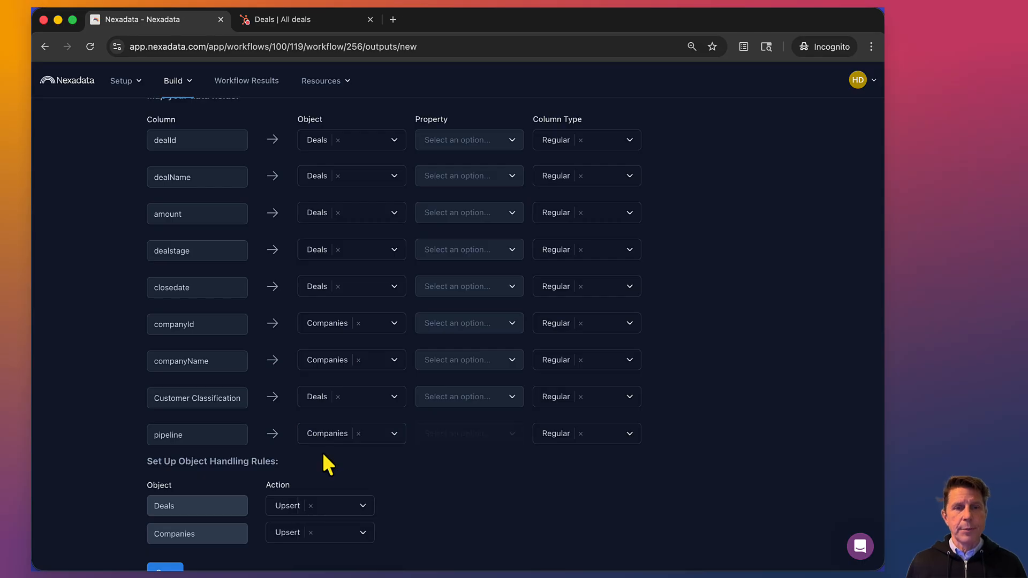
# Map dealId to the External system ID property with HubSpot Alternate ID as its column type.
pyautogui.scroll(1, 497, 191)
pyautogui.click(497, 174)
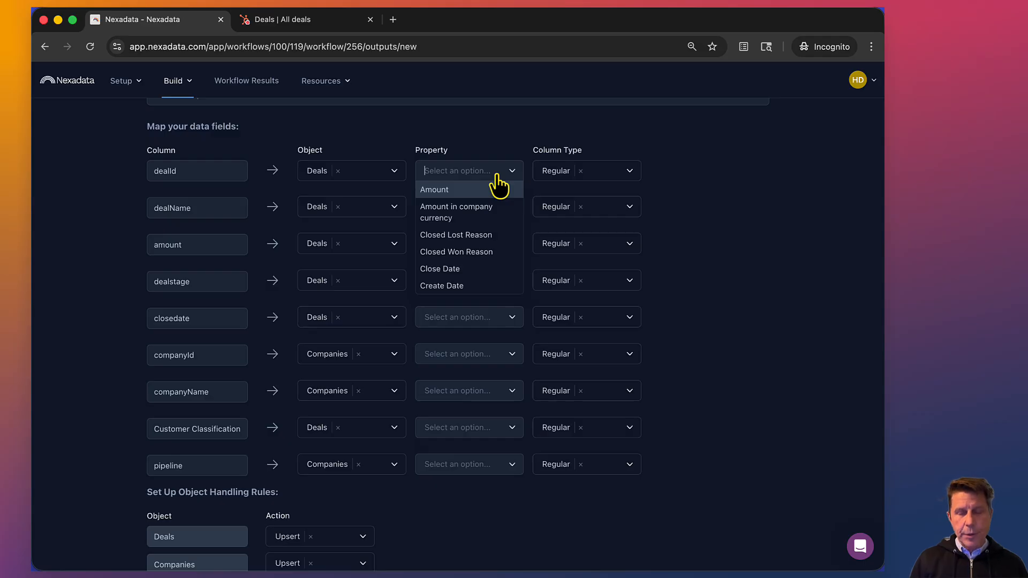
pyautogui.write('ext')
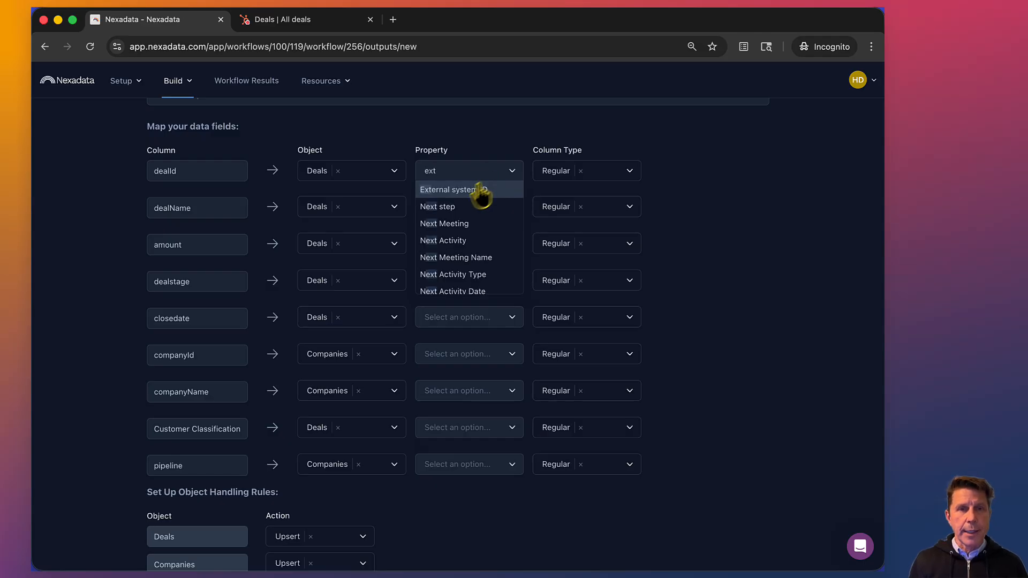
pyautogui.click(460, 194)
pyautogui.click(597, 172)
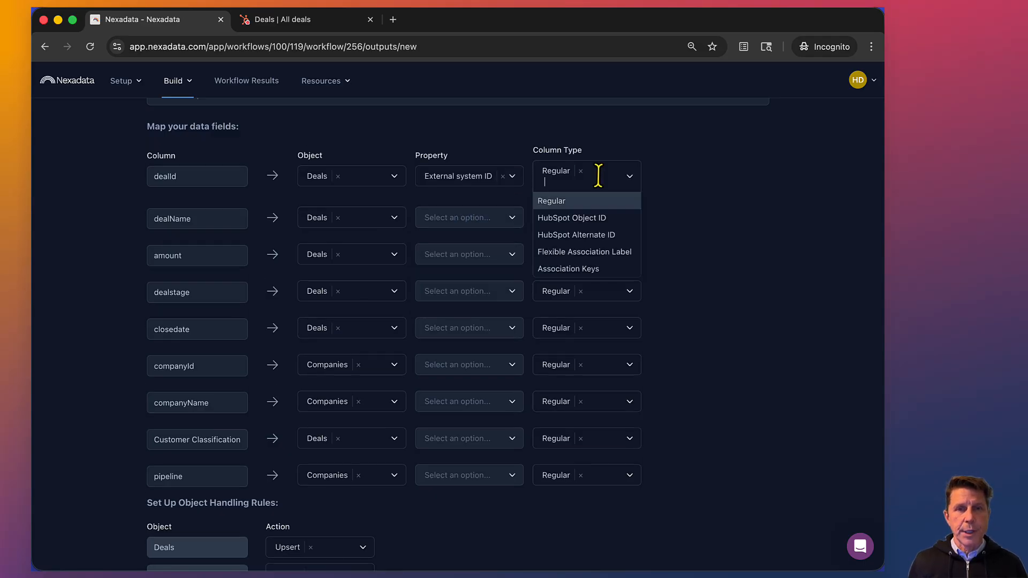
pyautogui.click(594, 236)
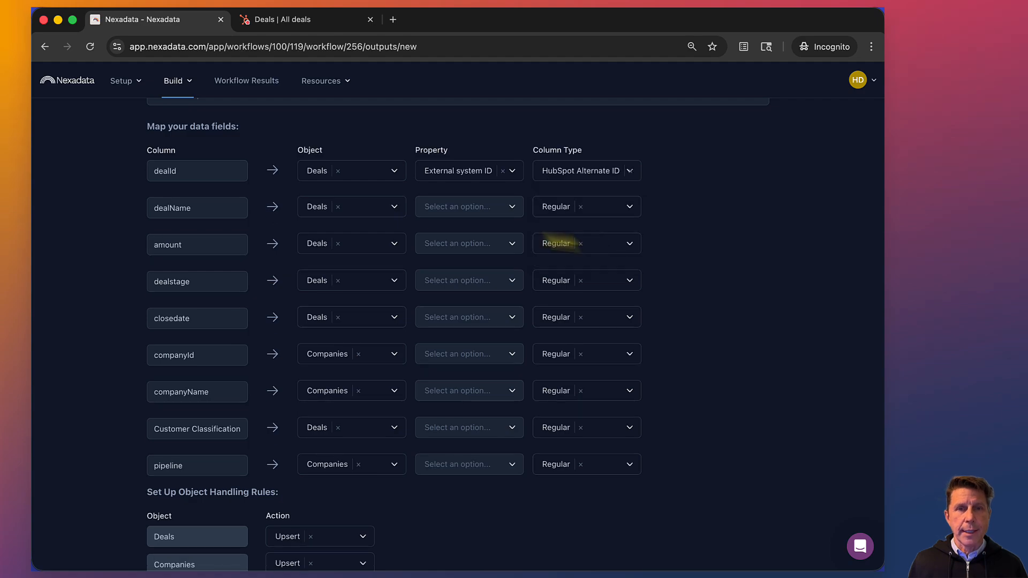
# Map dealName to the Deal Name property and amount to the Amount property.
pyautogui.click(444, 217)
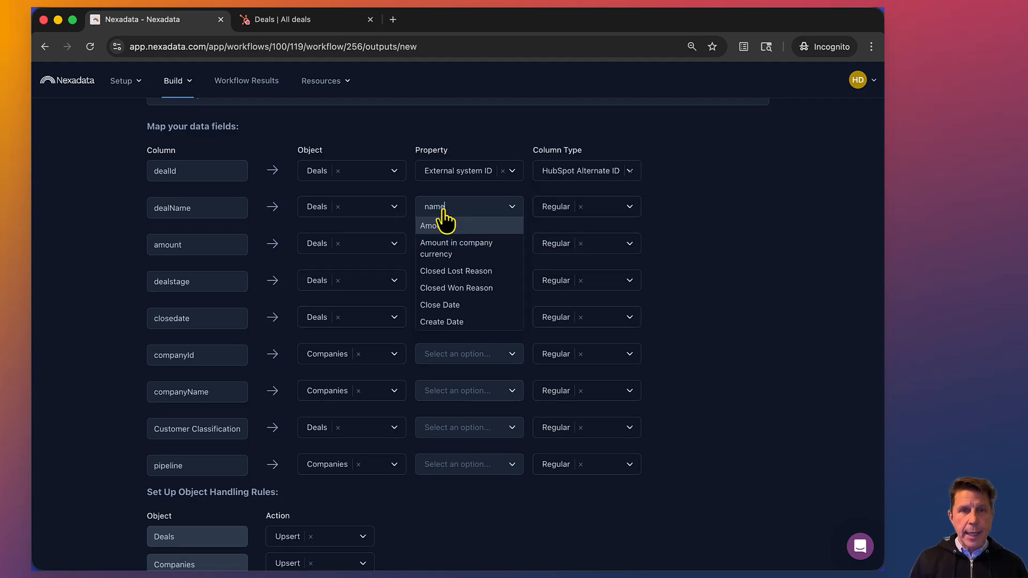
pyautogui.write('name')
pyautogui.click(443, 225)
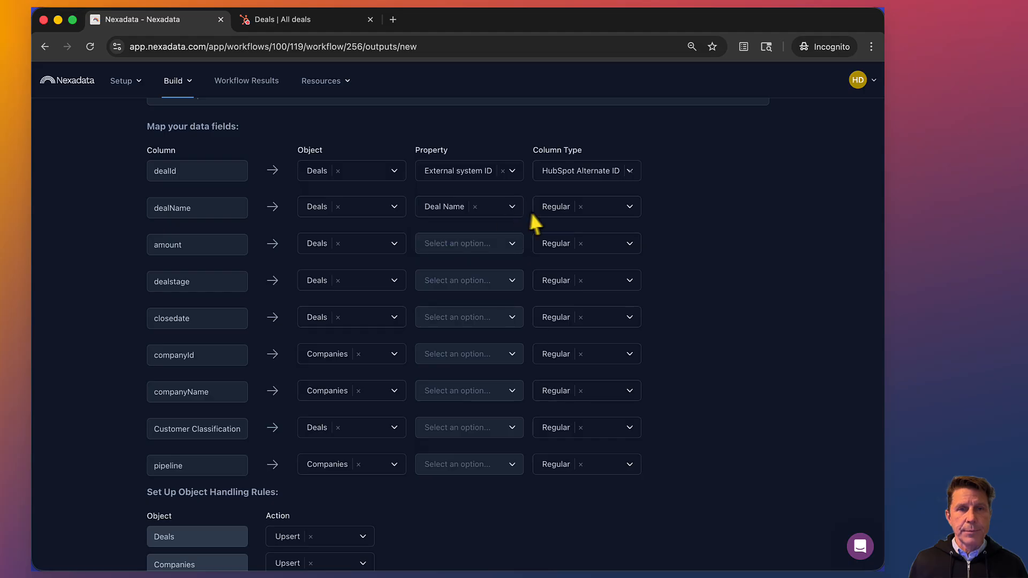
pyautogui.click(439, 246)
pyautogui.write('a')
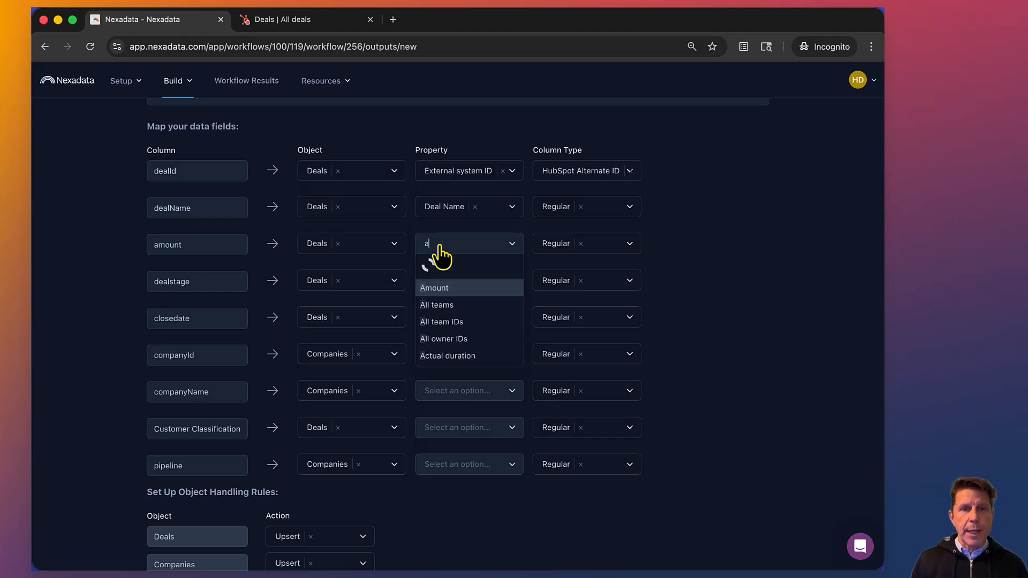
pyautogui.click(435, 262)
# Map dealstage to the Deal Stage property and closedate to the Close Date property.
pyautogui.click(435, 289)
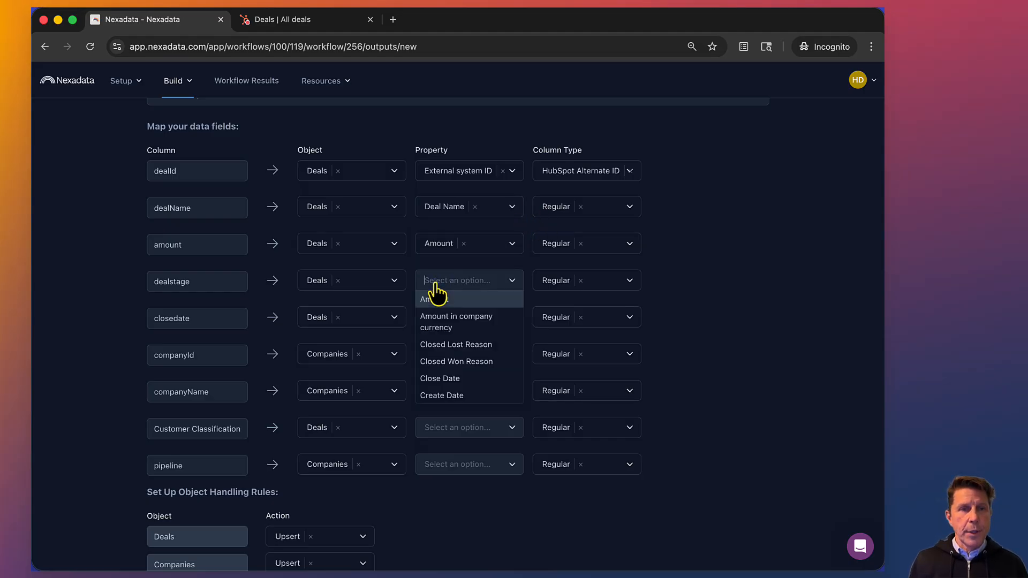
pyautogui.write('sta')
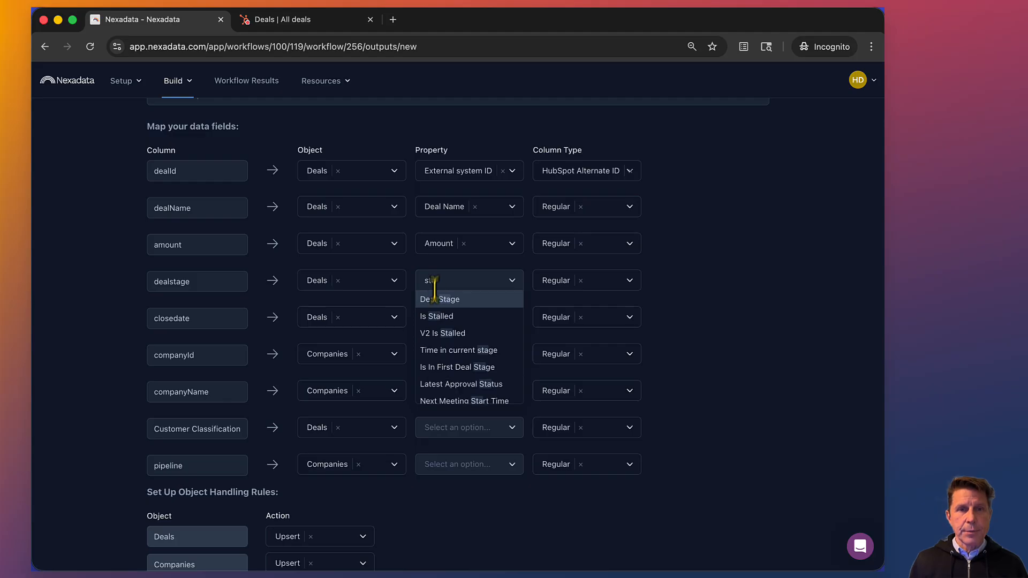
pyautogui.click(436, 298)
pyautogui.click(438, 322)
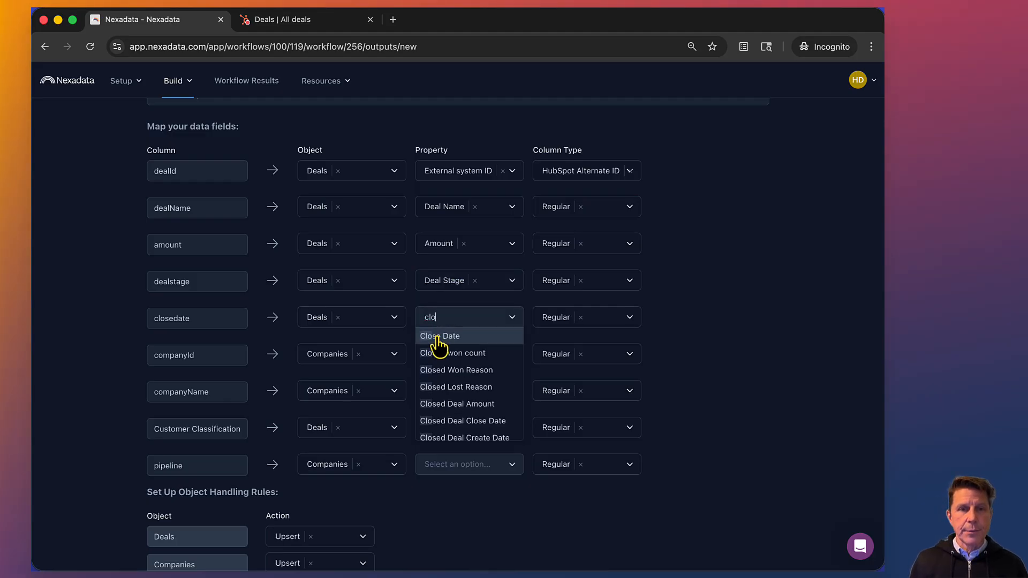
pyautogui.click(434, 336)
# Map companyId to the External system ID property with HubSpot Alternate ID as its column type.
pyautogui.click(438, 358)
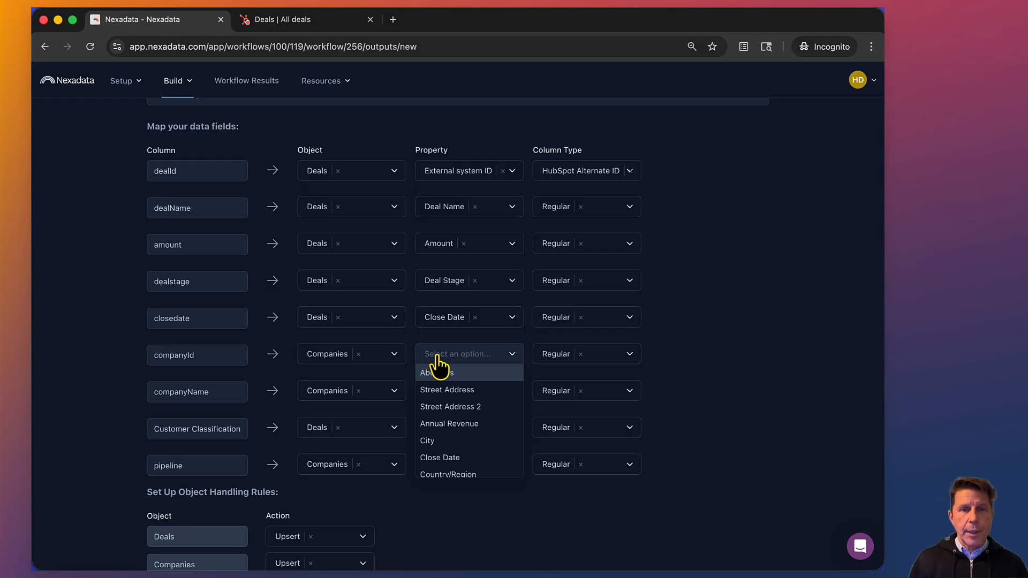
pyautogui.write('e')
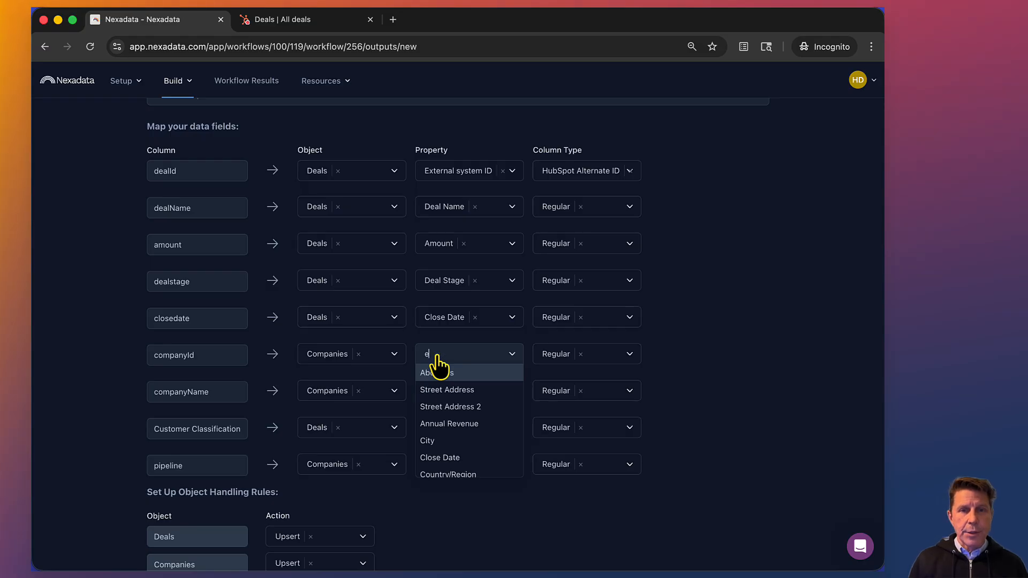
pyautogui.write('x')
pyautogui.click(447, 372)
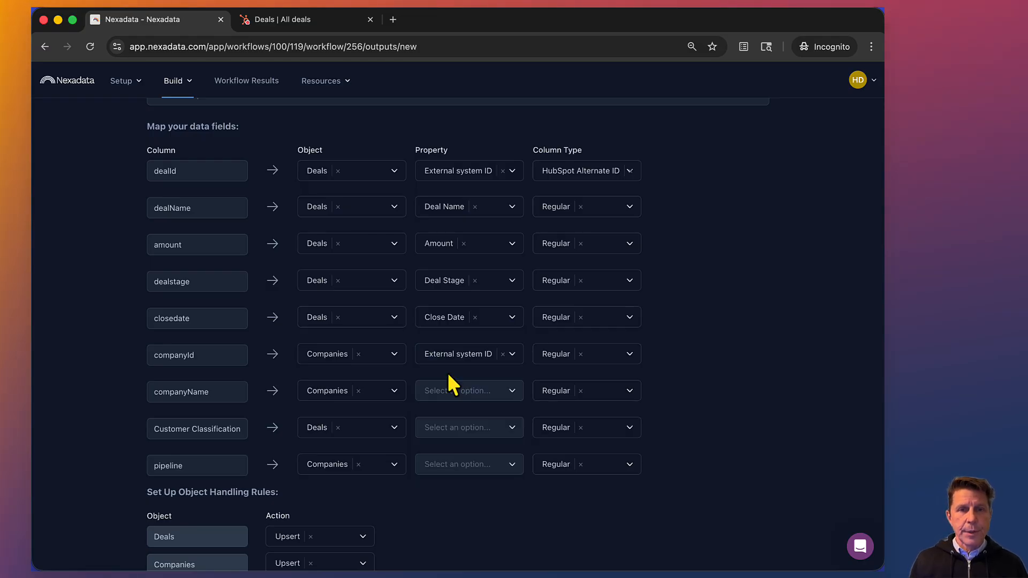
pyautogui.click(560, 358)
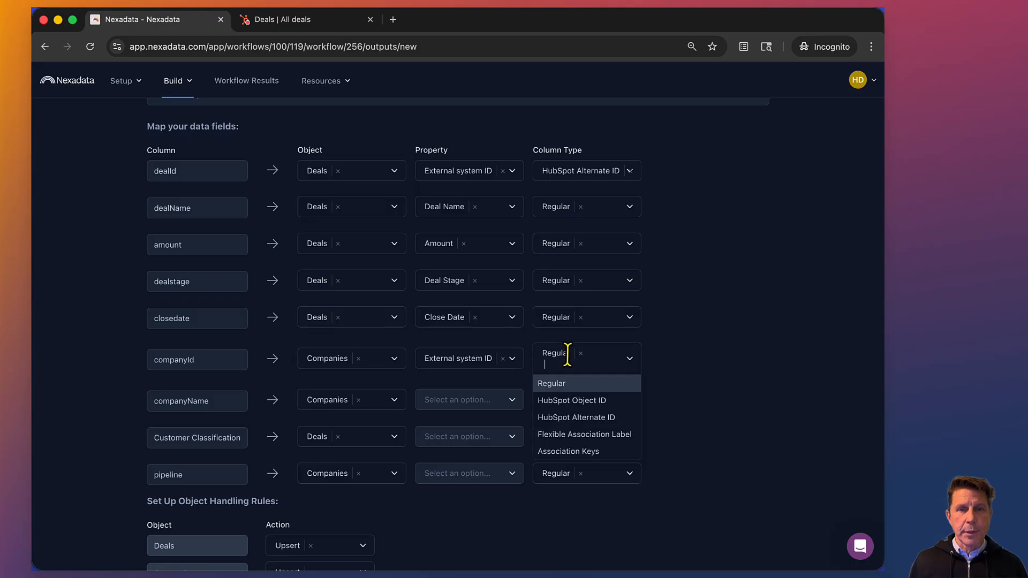
pyautogui.click(565, 421)
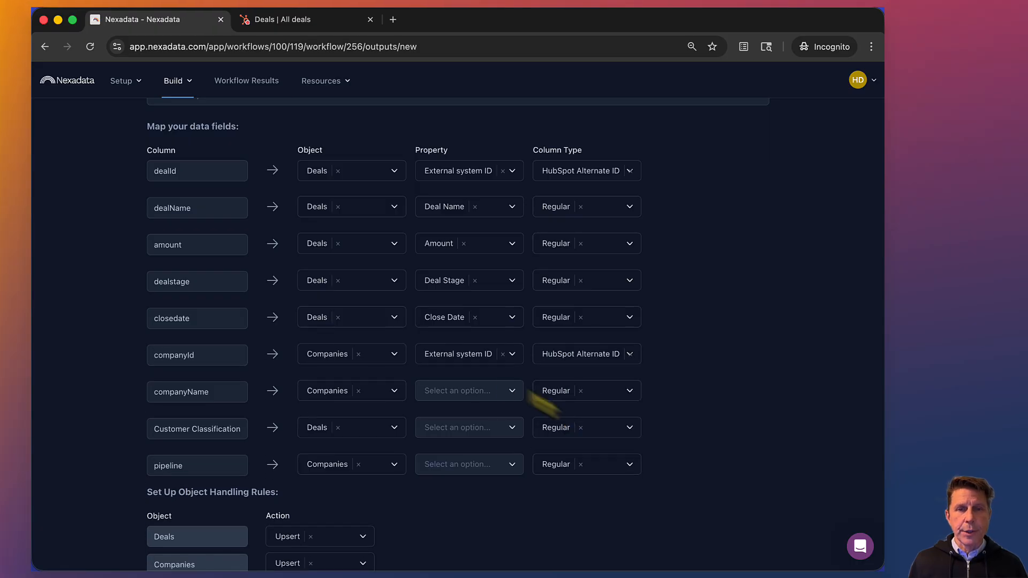
# Map companyName to the Company name property of the Companies object.
pyautogui.click(437, 395)
pyautogui.write('na')
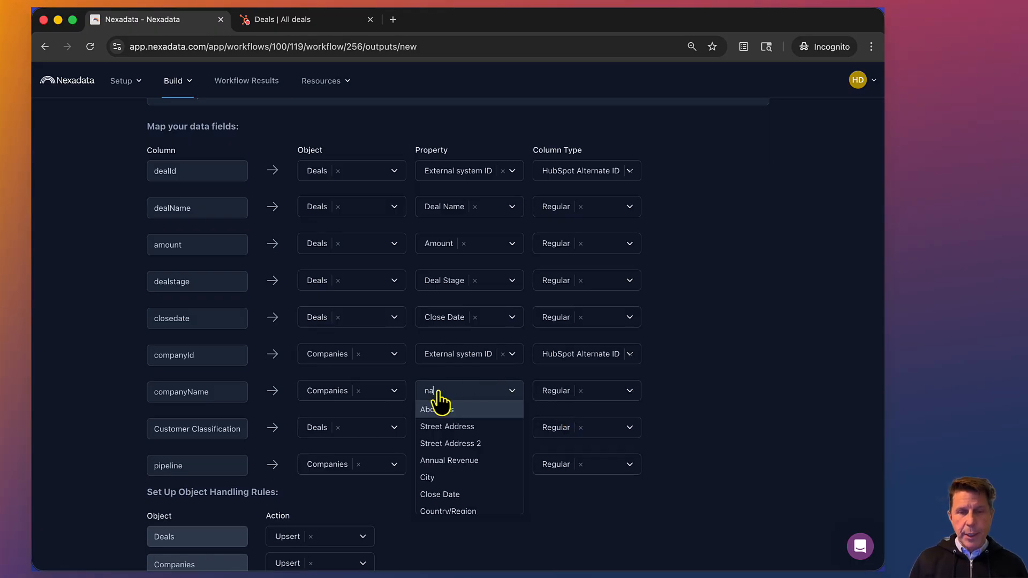
pyautogui.write('me')
pyautogui.click(440, 409)
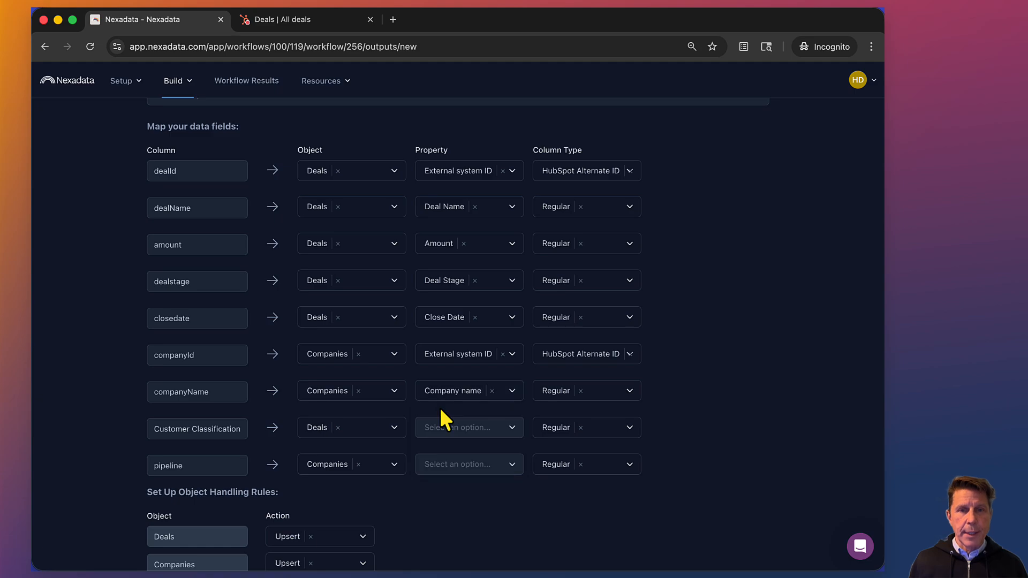
# Try to find a customer property for Customer Classification, first under Deals and then with Companies as its object.
pyautogui.click(430, 433)
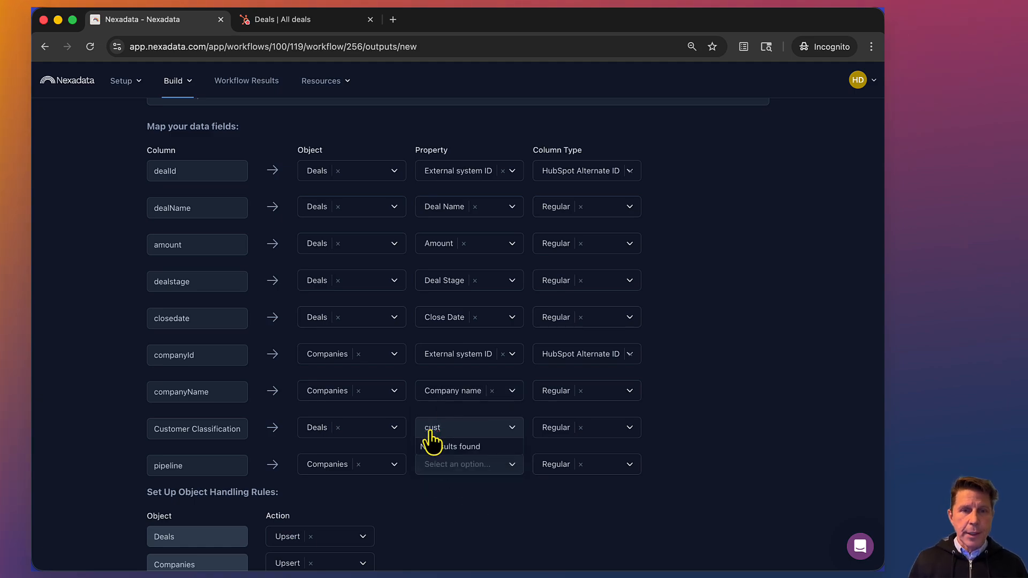
pyautogui.press('BackSpace')
pyautogui.press('BackSpace')
pyautogui.press('BackSpace')
pyautogui.click(394, 427)
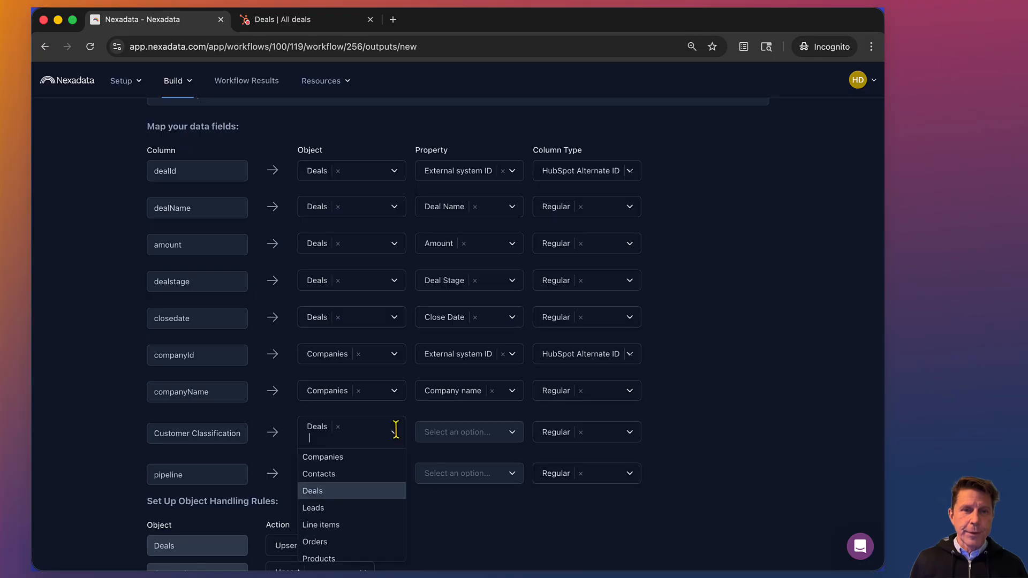
pyautogui.click(367, 458)
pyautogui.click(444, 436)
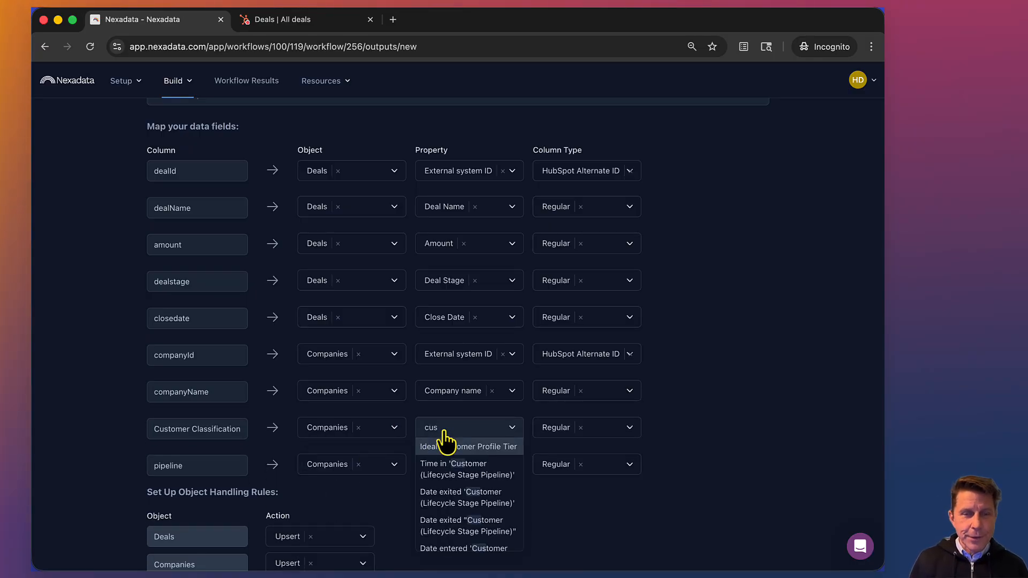
pyautogui.write('customer')
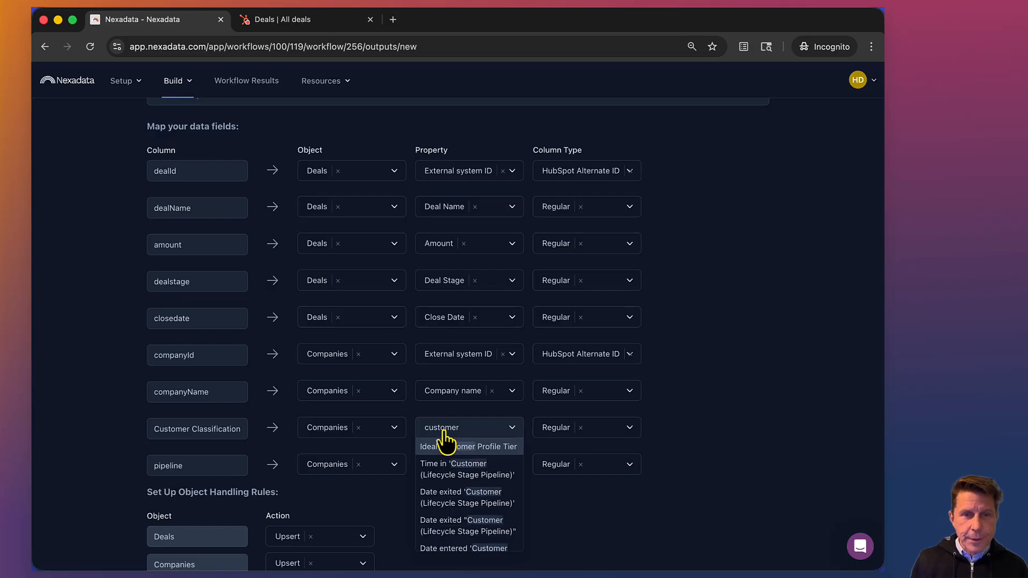
pyautogui.press('BackSpace')
pyautogui.press('BackSpace')
pyautogui.press('BackSpace')
pyautogui.press('BackSpace')
pyautogui.press('BackSpace')
pyautogui.press('BackSpace')
pyautogui.press('BackSpace')
pyautogui.press('BackSpace')
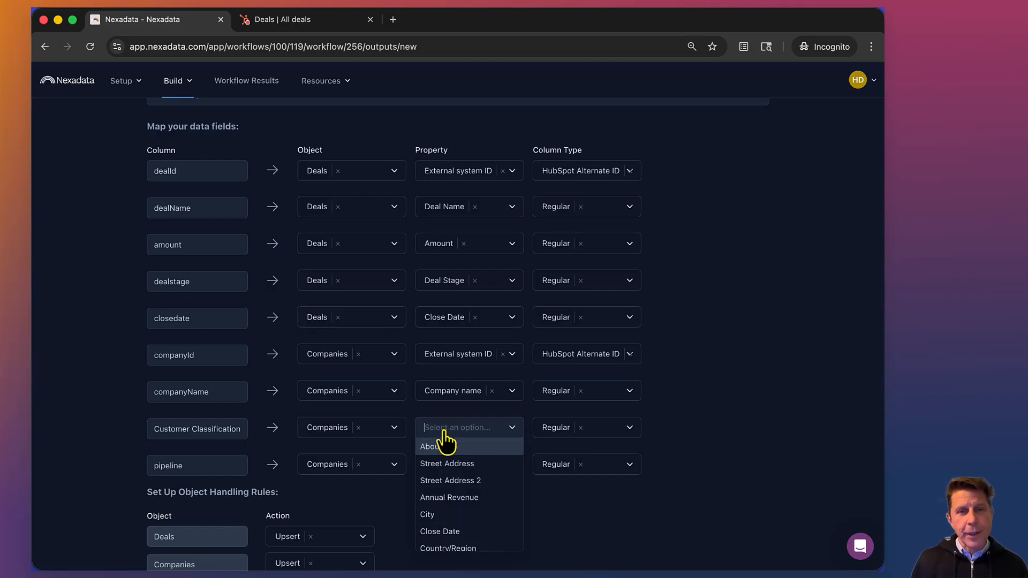
# Map Customer Classification to the Deal classification property of the Deals object, and map pipeline to the Pipeline property.
pyautogui.click(392, 426)
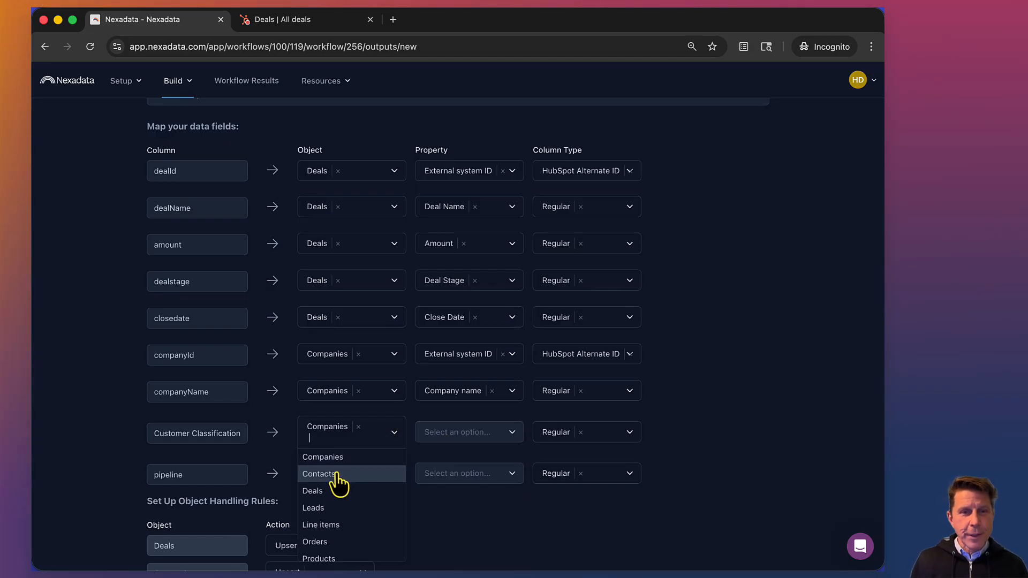
pyautogui.click(334, 491)
pyautogui.click(459, 440)
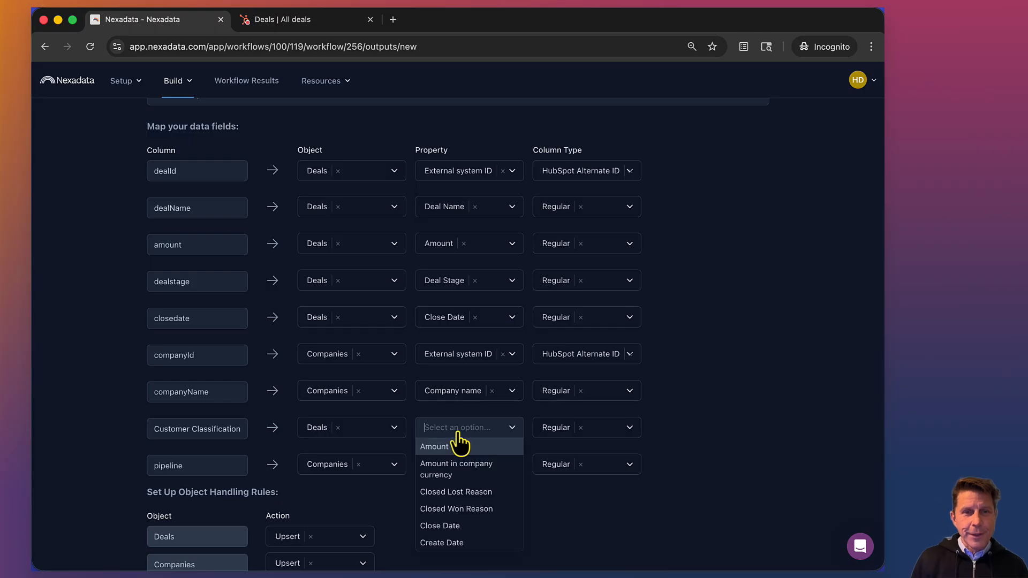
pyautogui.write('class')
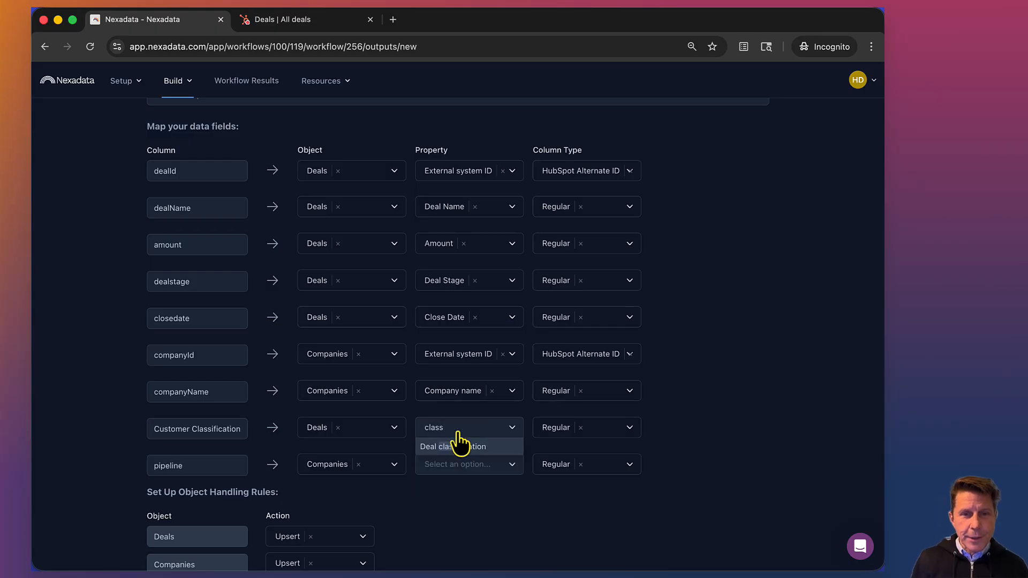
pyautogui.click(451, 447)
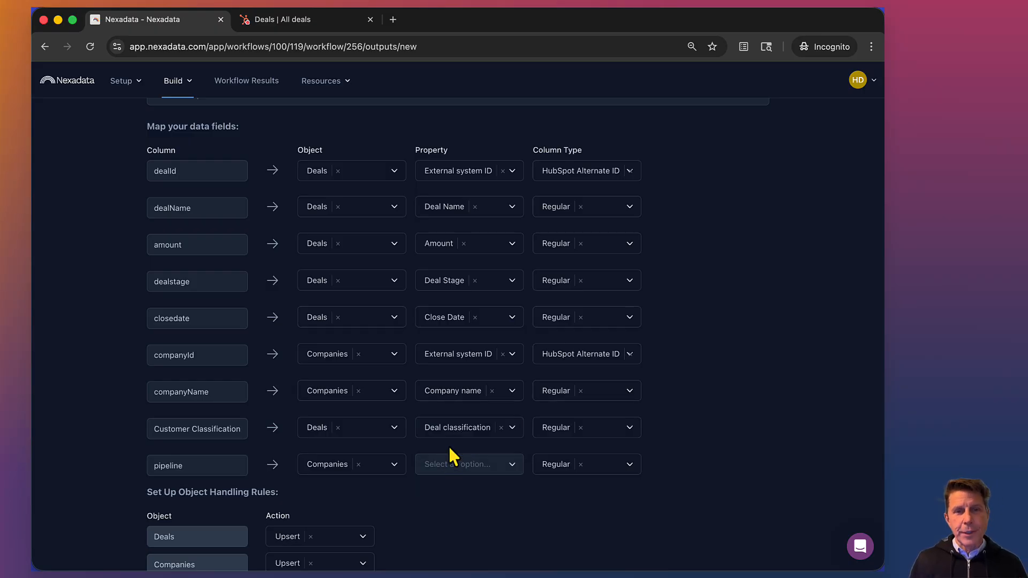
pyautogui.click(456, 476)
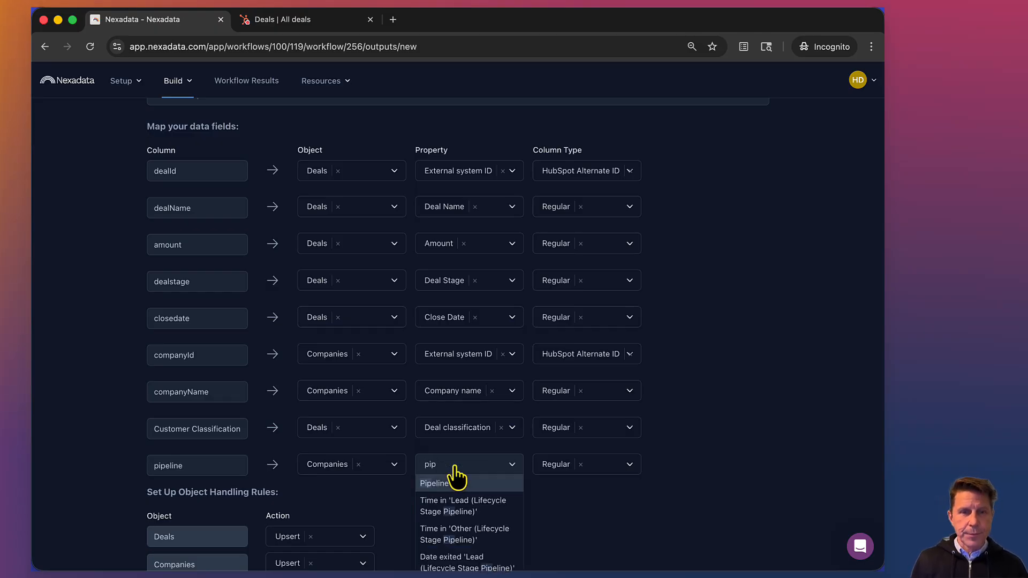
pyautogui.click(452, 484)
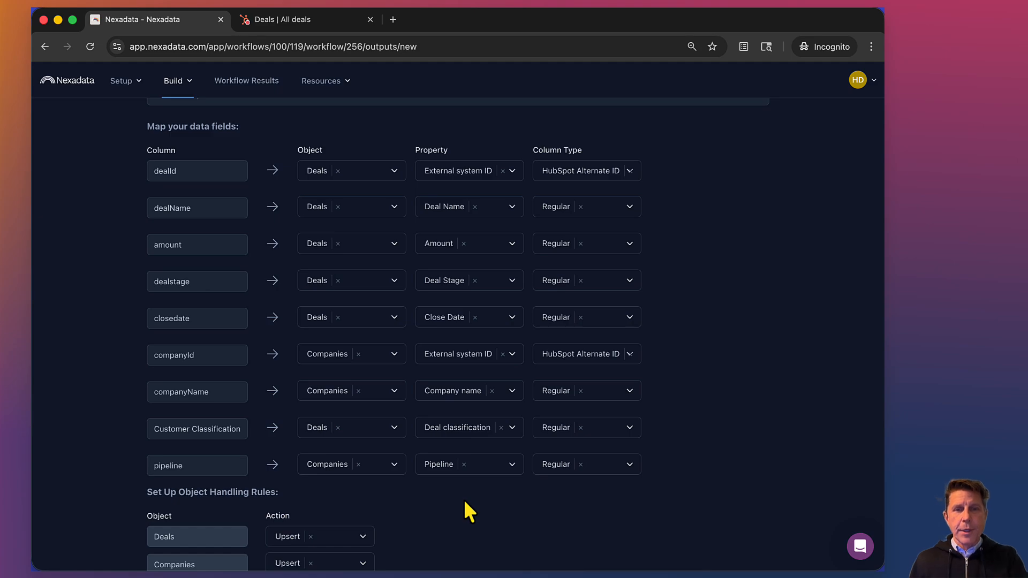
# Set the output's date format to Year Month Day and save the HubSpot Deals output.
pyautogui.scroll(-2, 464, 504)
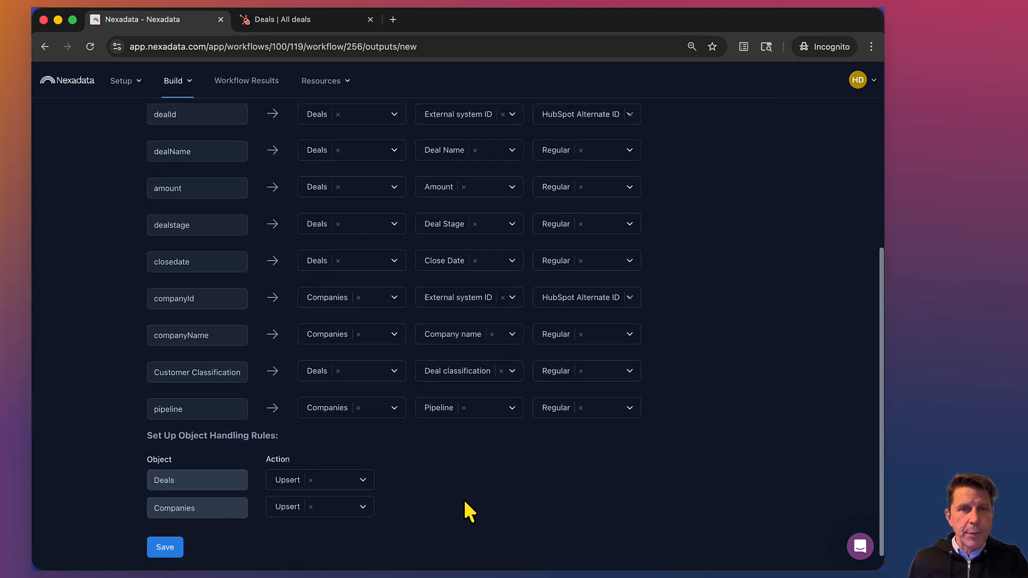
pyautogui.scroll(6, 465, 503)
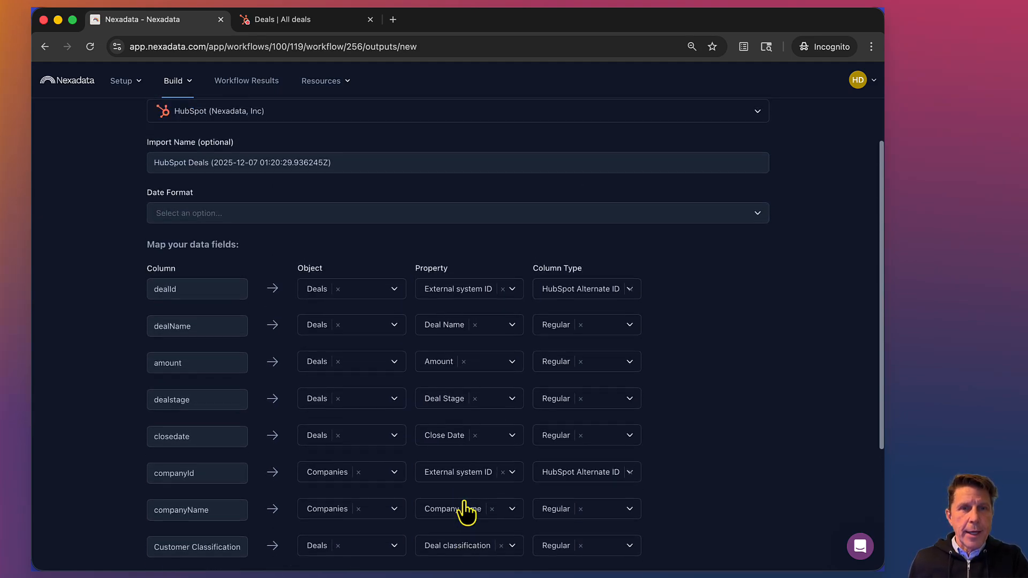
pyautogui.scroll(3, 466, 510)
pyautogui.click(441, 292)
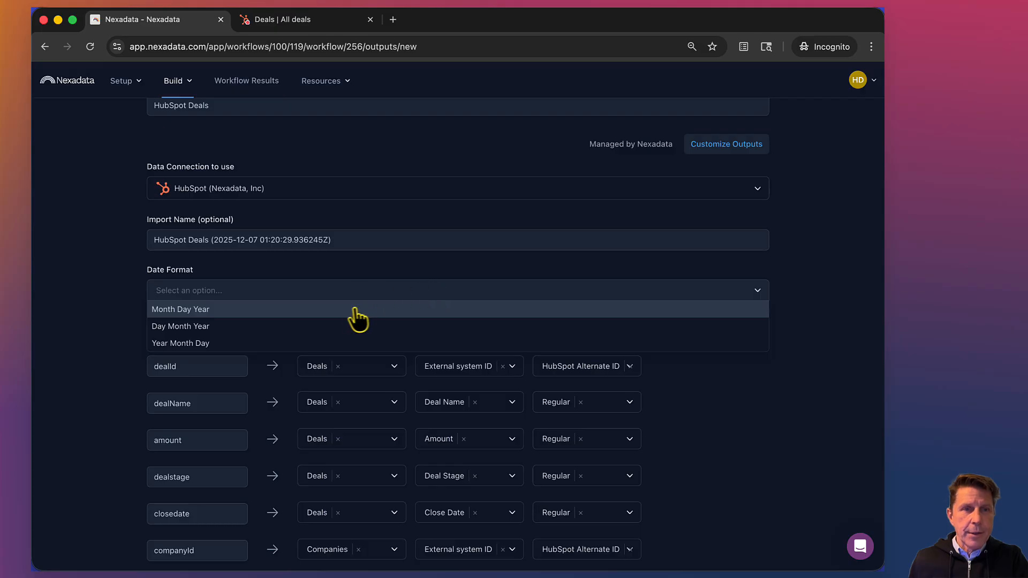
pyautogui.click(316, 343)
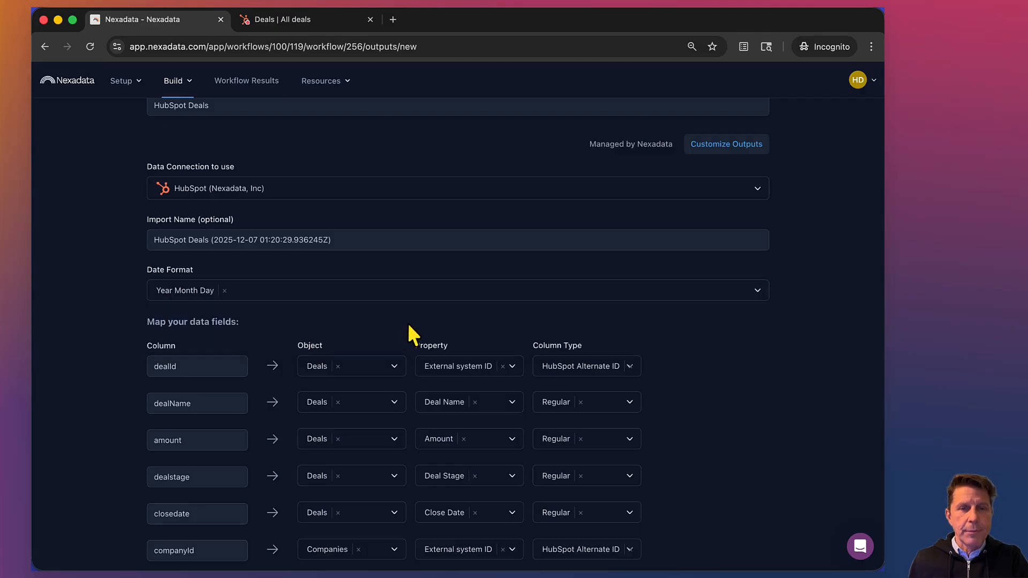
pyautogui.scroll(2, 408, 322)
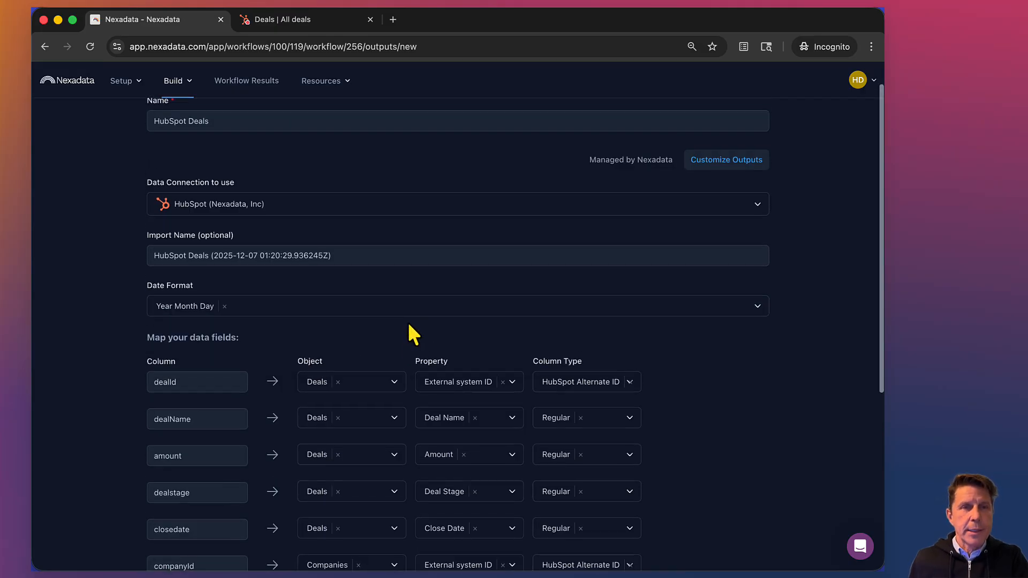
pyautogui.scroll(-8, 408, 327)
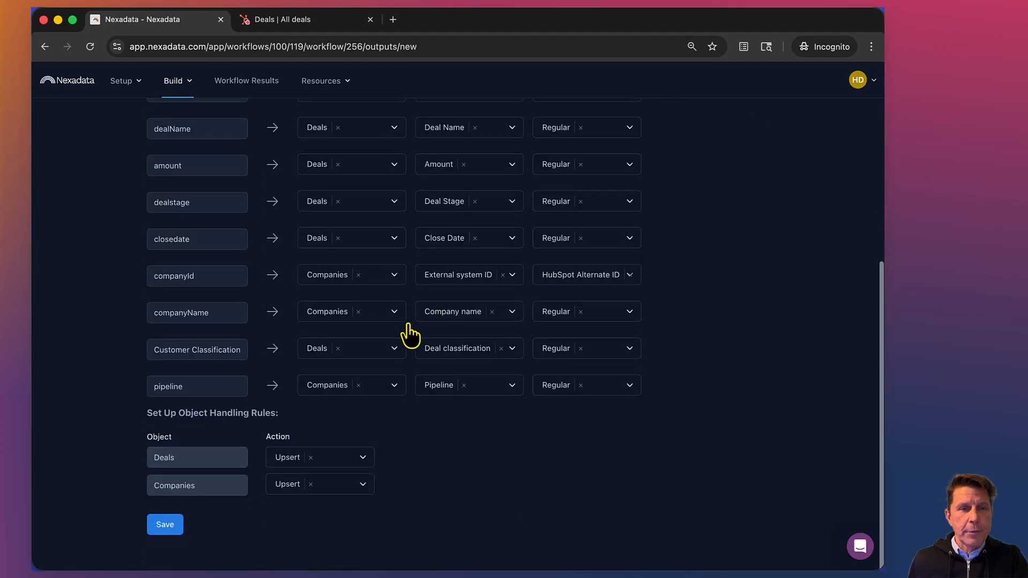
pyautogui.click(159, 524)
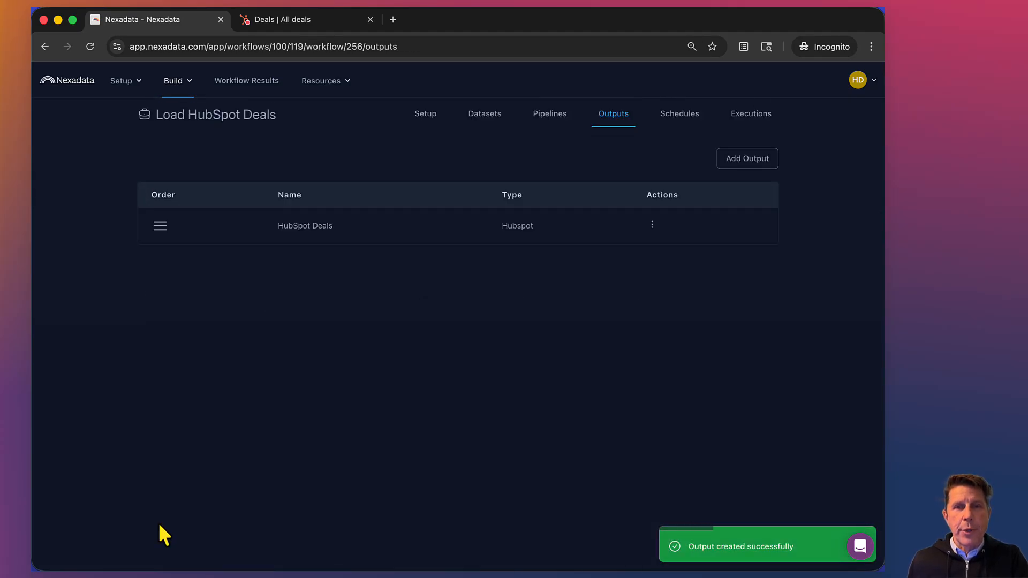
# Open the workflow's executions, and switch to HubSpot to check the existing deals and companies lists.
pyautogui.click(748, 120)
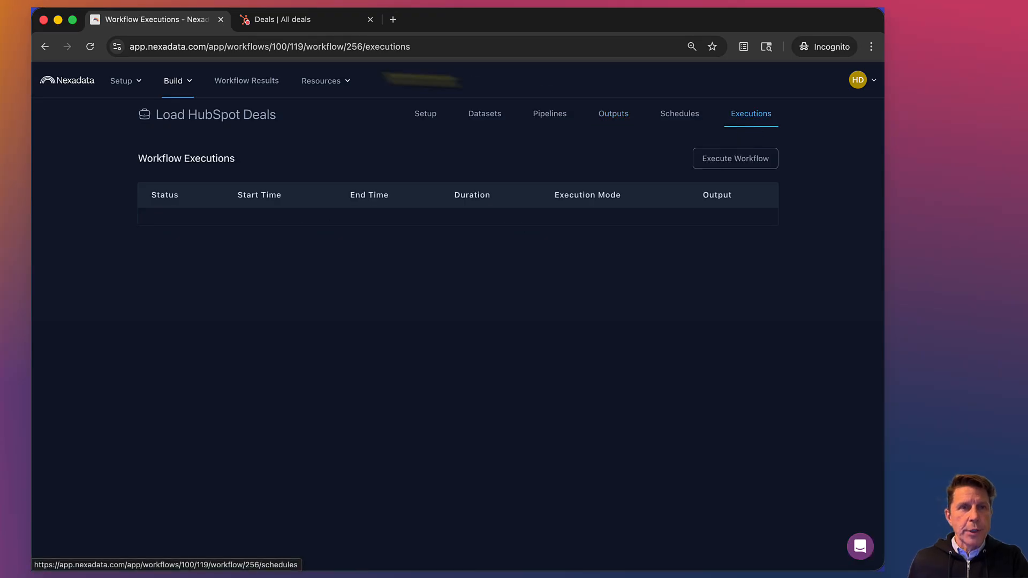
pyautogui.click(305, 24)
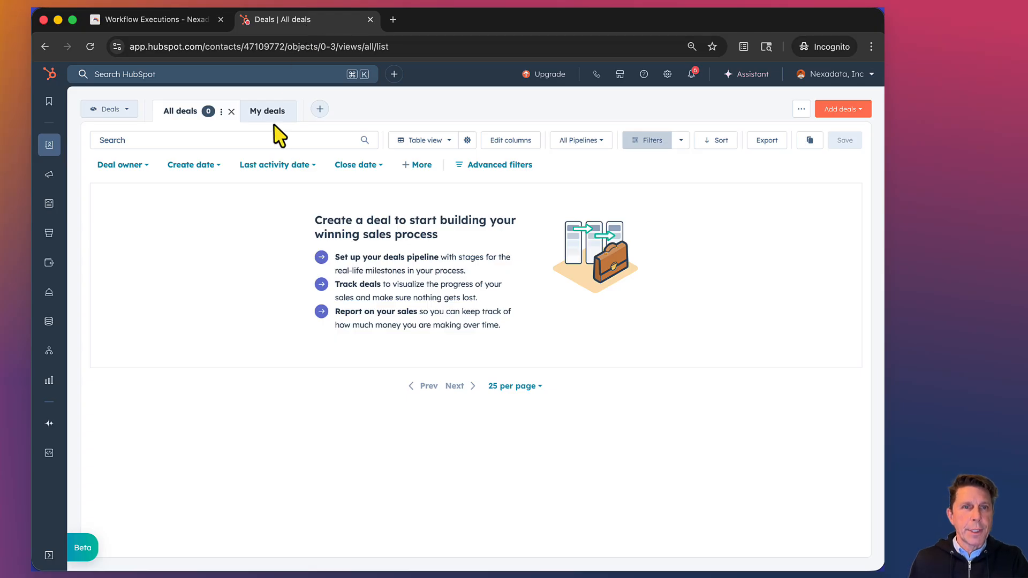
pyautogui.click(93, 49)
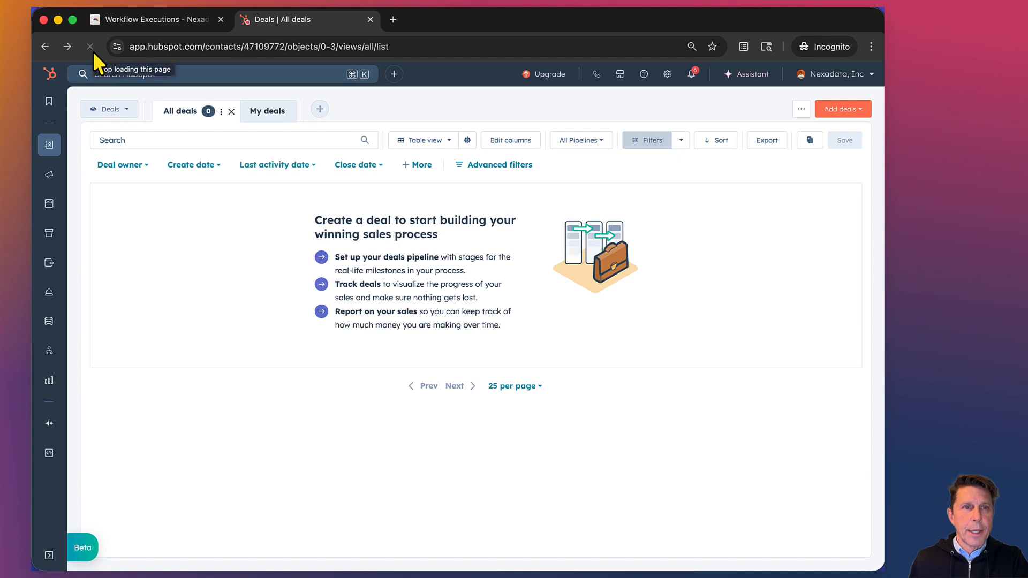
pyautogui.click(125, 113)
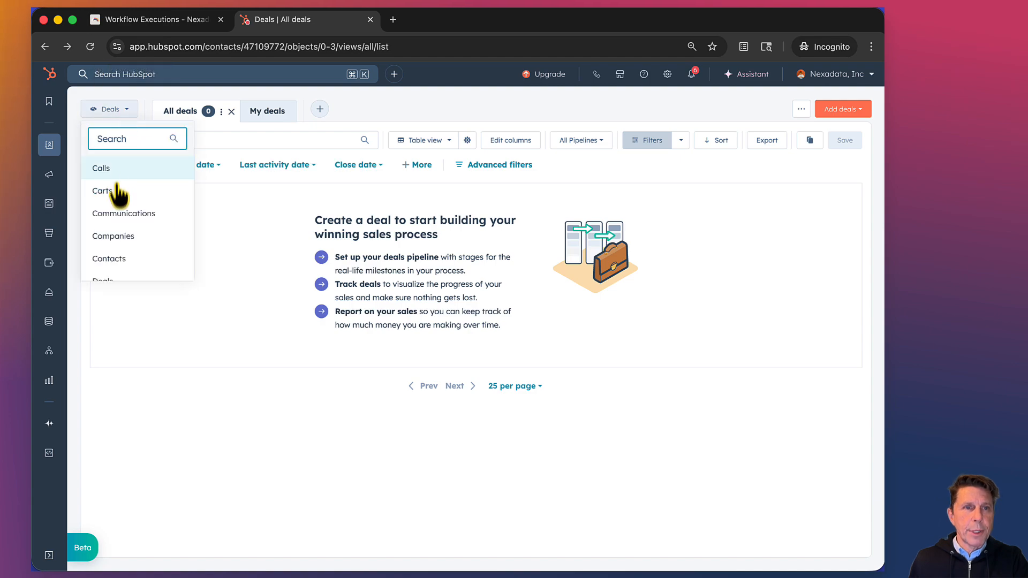
pyautogui.click(115, 241)
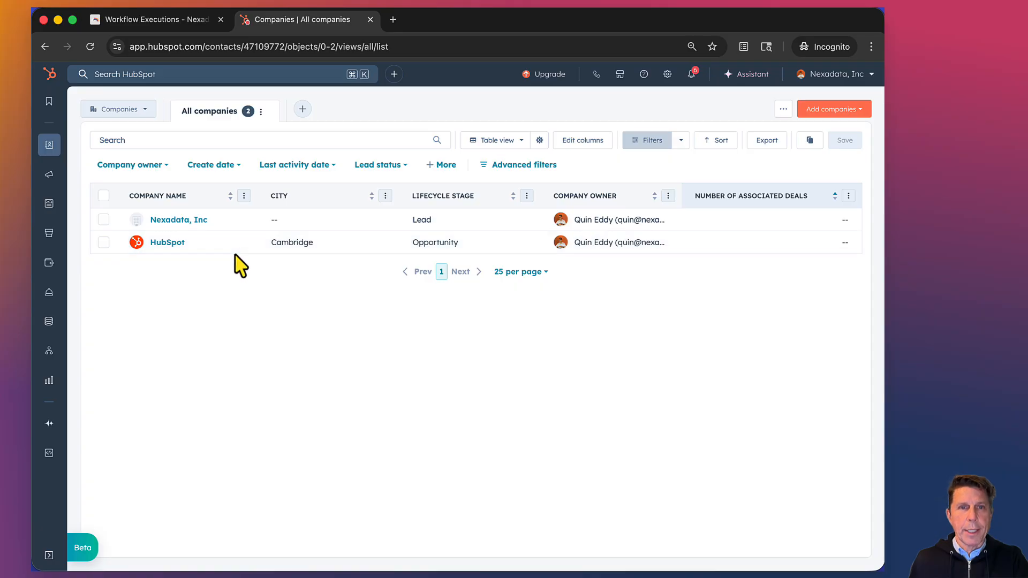
# Switch back to Nexadata and execute the Load HubSpot Deals workflow.
pyautogui.click(154, 21)
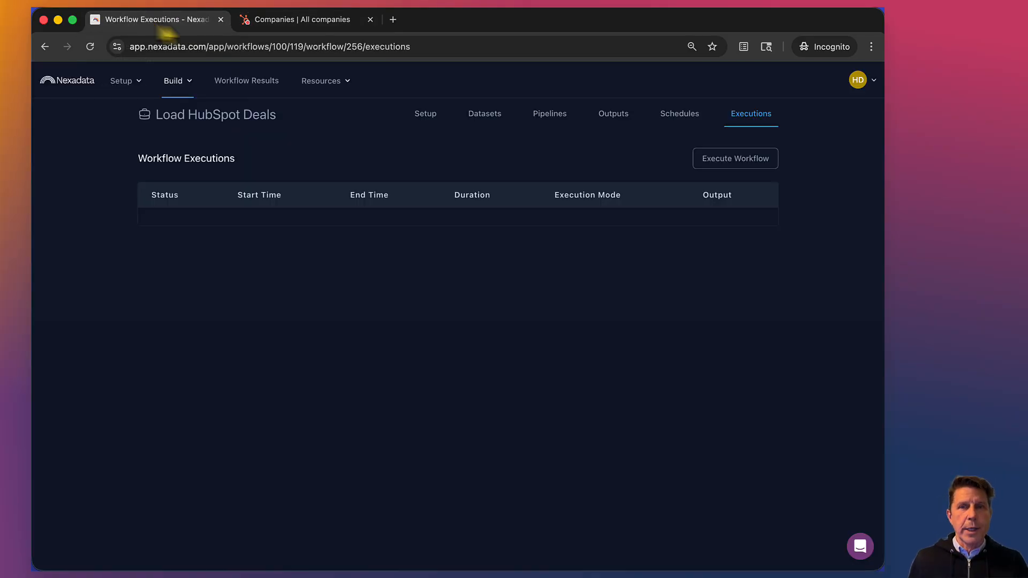
pyautogui.click(715, 159)
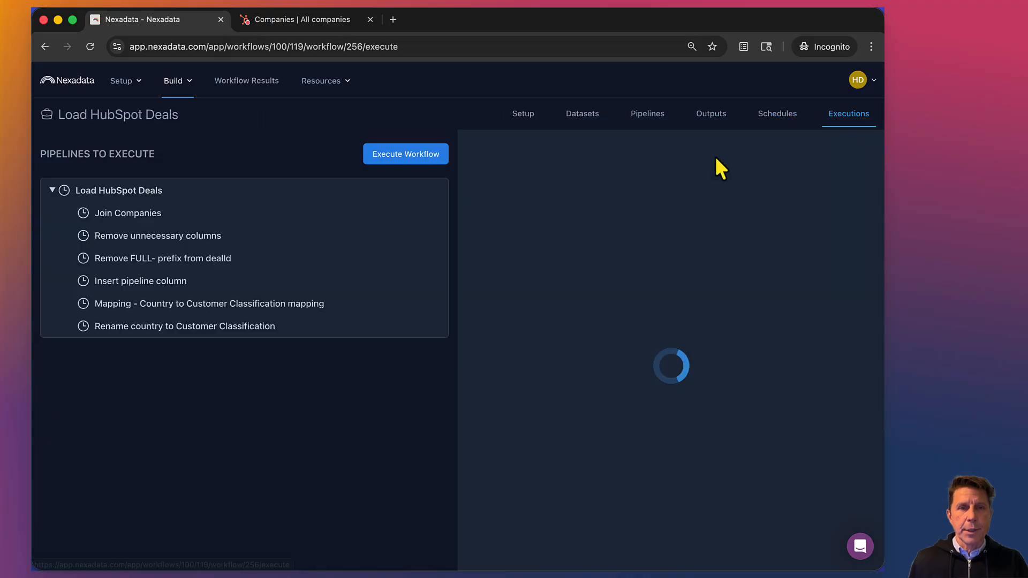
pyautogui.click(410, 156)
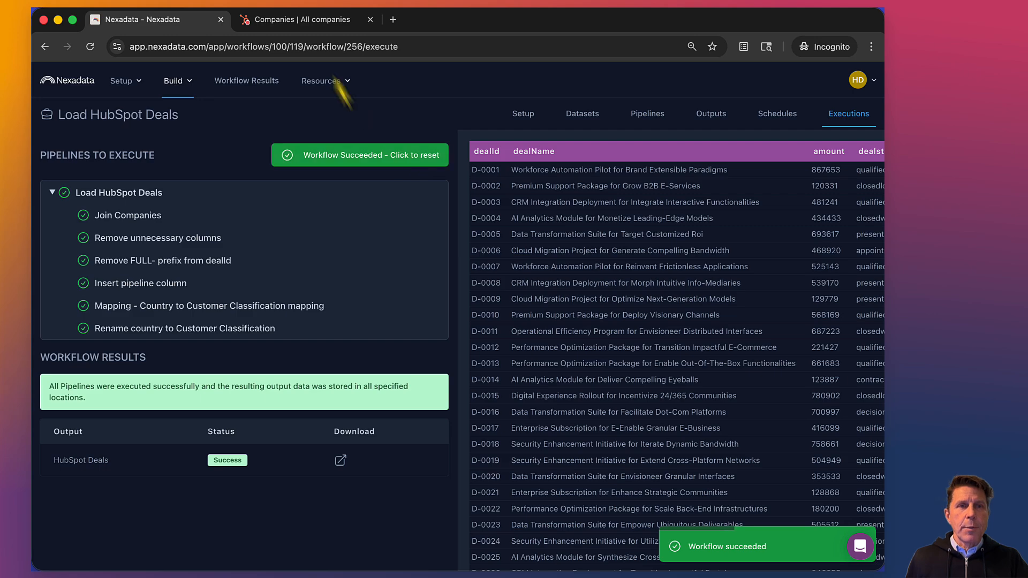
# Switch to HubSpot, reload the companies list and review the deals list with its company associations, and return to Nexadata.
pyautogui.click(306, 22)
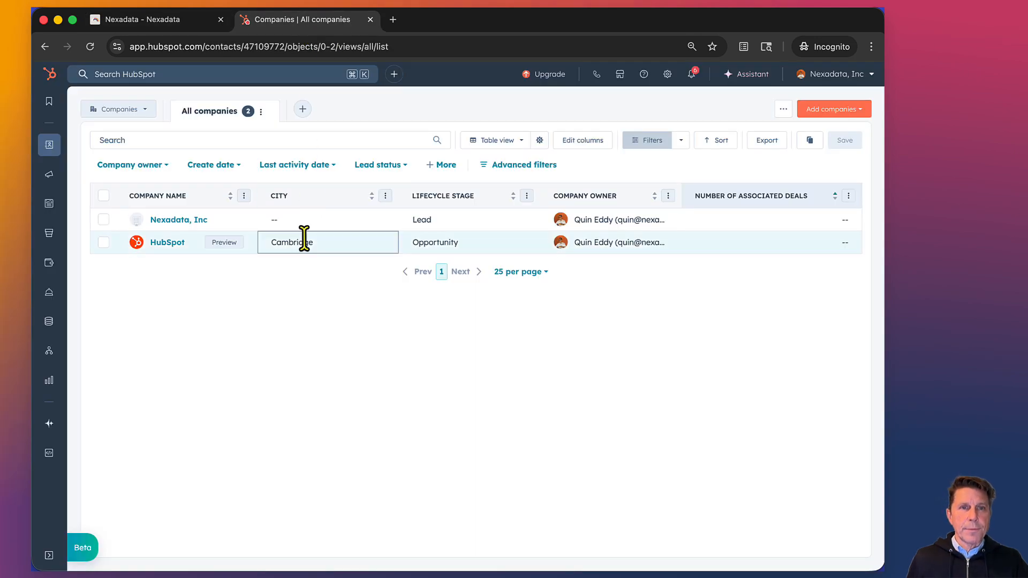
pyautogui.click(89, 46)
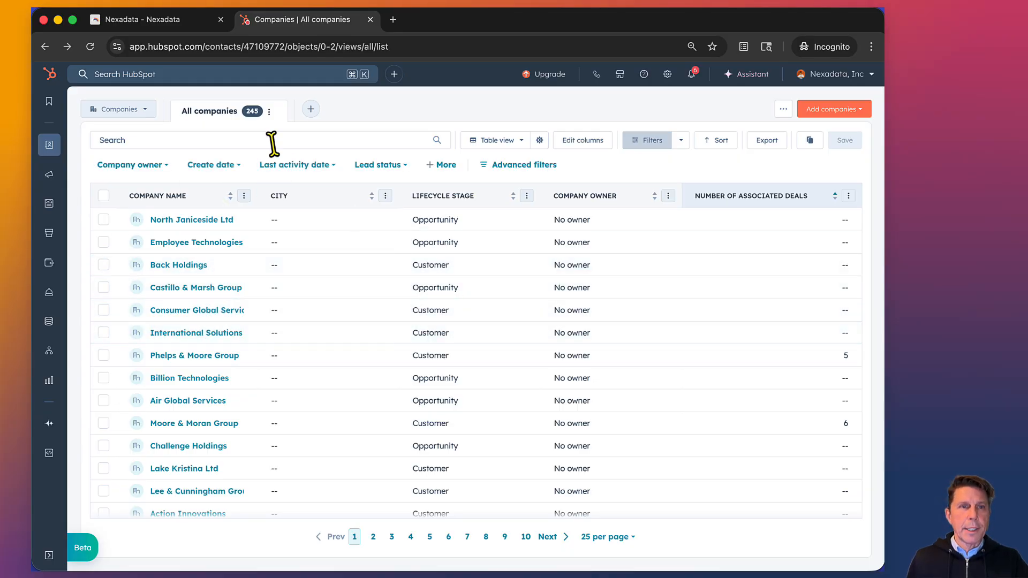
pyautogui.click(113, 110)
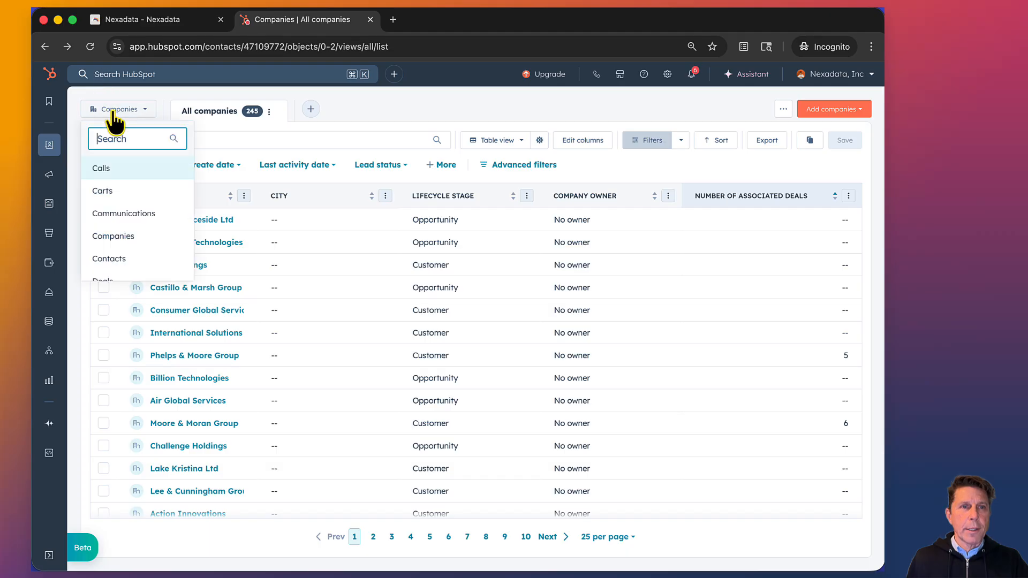
pyautogui.write('de')
pyautogui.click(124, 169)
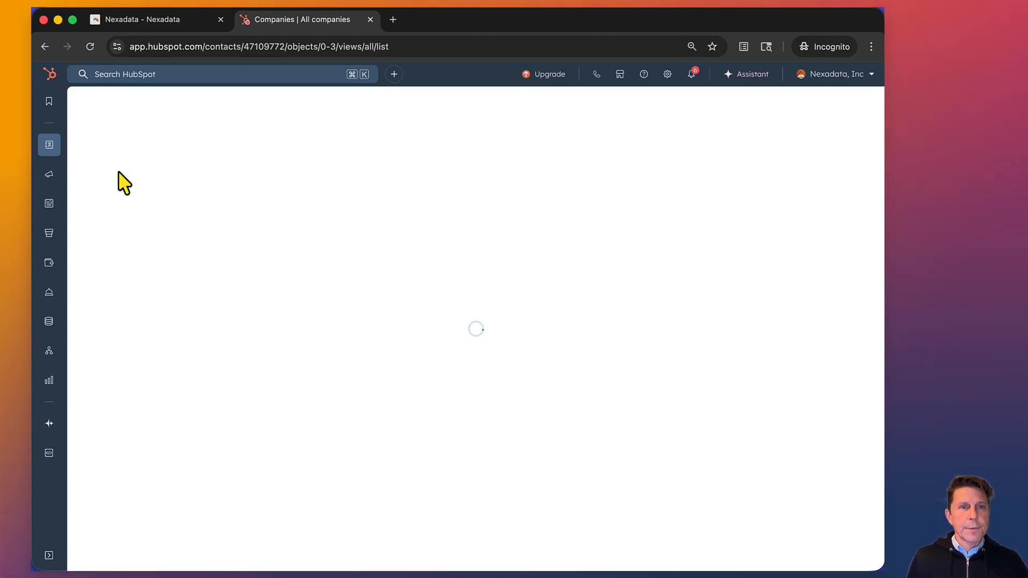
pyautogui.hscroll(3, 369, 300)
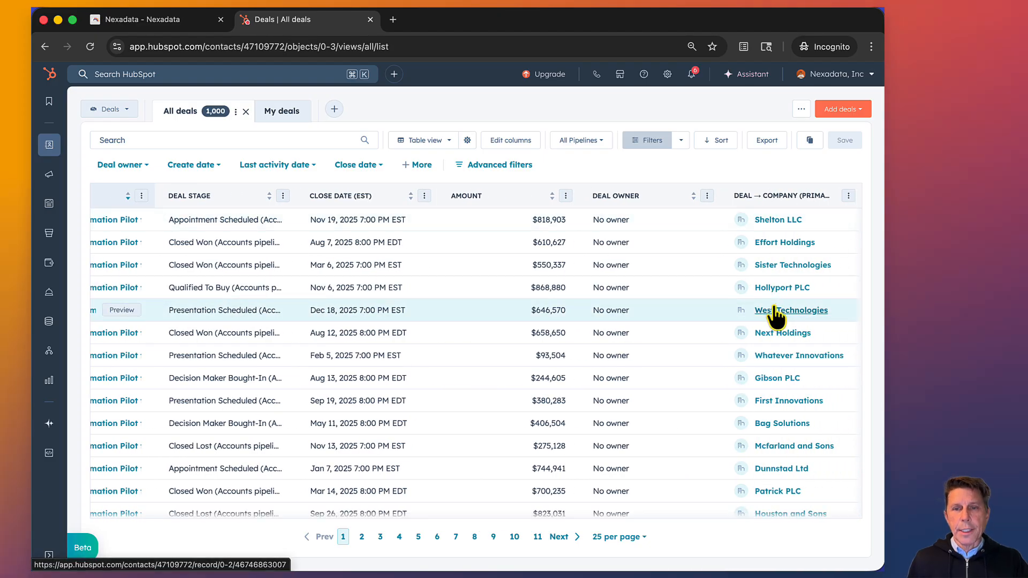
pyautogui.hscroll(-3, 775, 316)
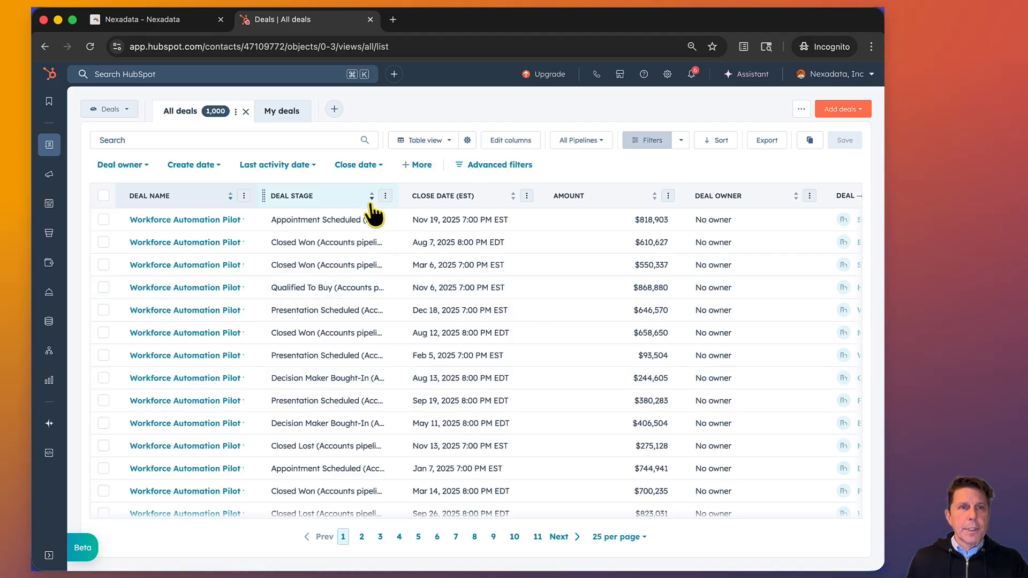
pyautogui.click(153, 24)
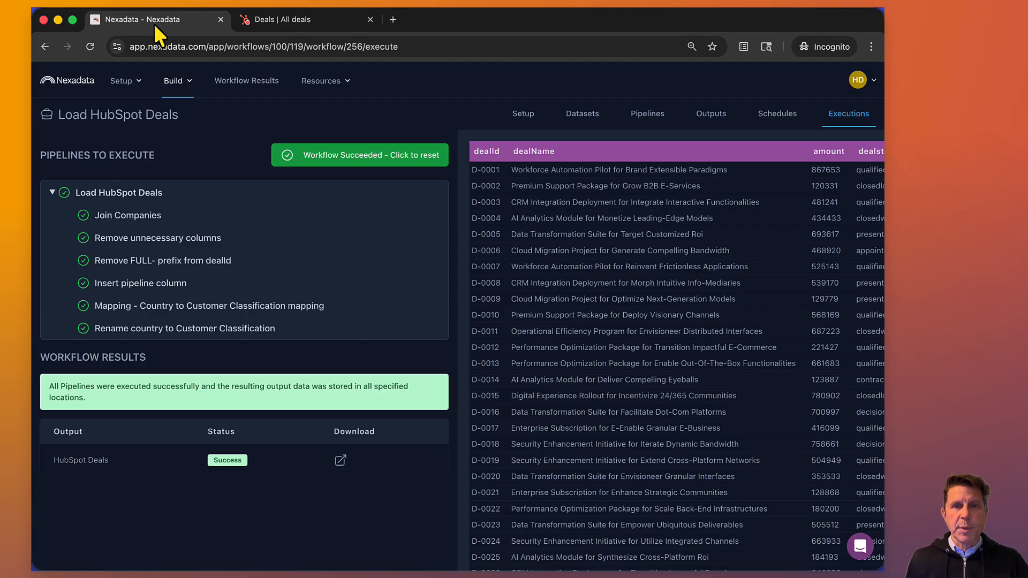
# Switch to HubSpot, review the deal owner column in the all deals list, and switch back to Nexadata.
pyautogui.click(276, 19)
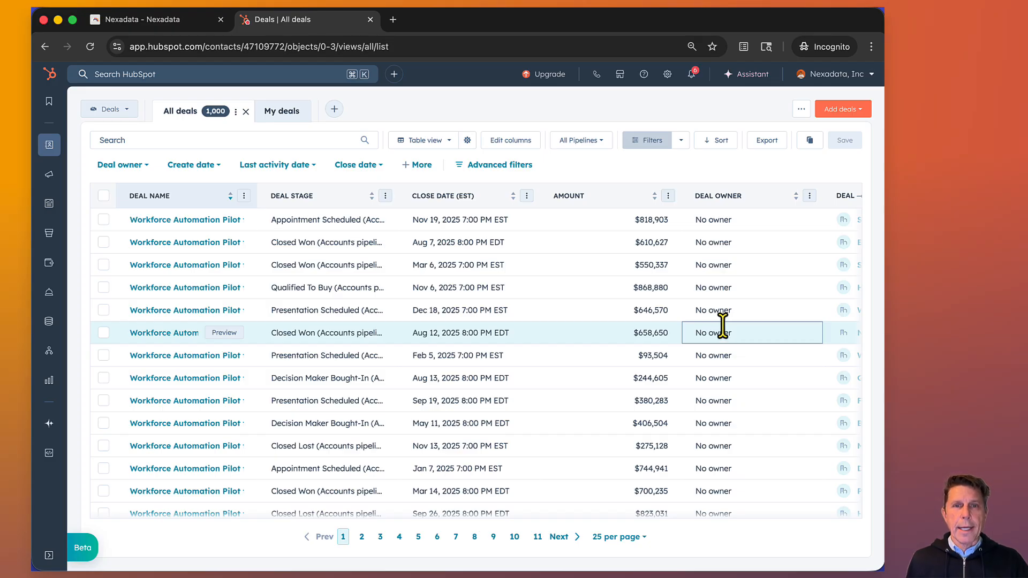
pyautogui.click(165, 23)
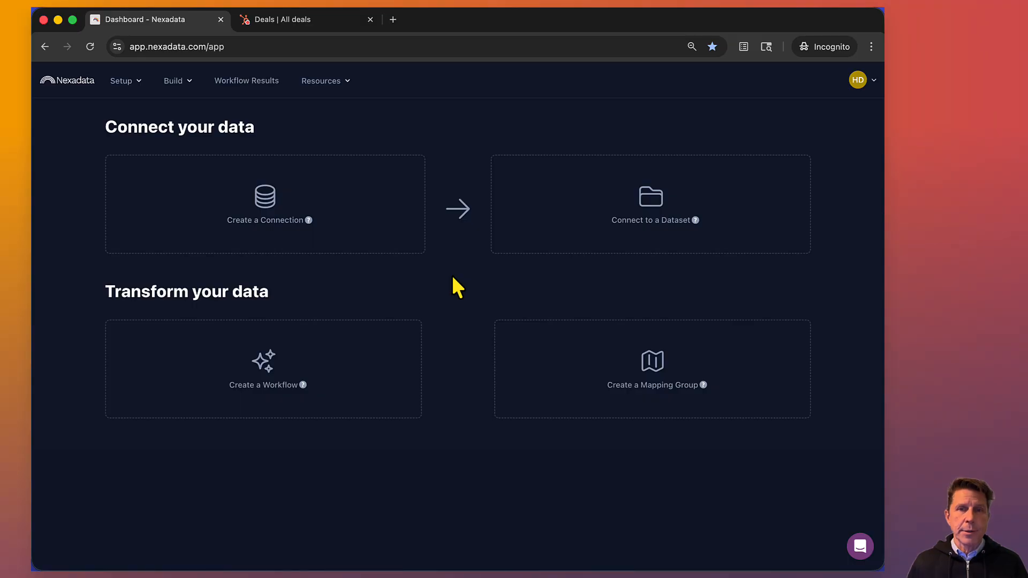
# Start a new dataset named HubSpot Deals on the HubSpot (Nexadata, Inc) connection, with Deals as its object.
pyautogui.click(648, 222)
pyautogui.click(483, 213)
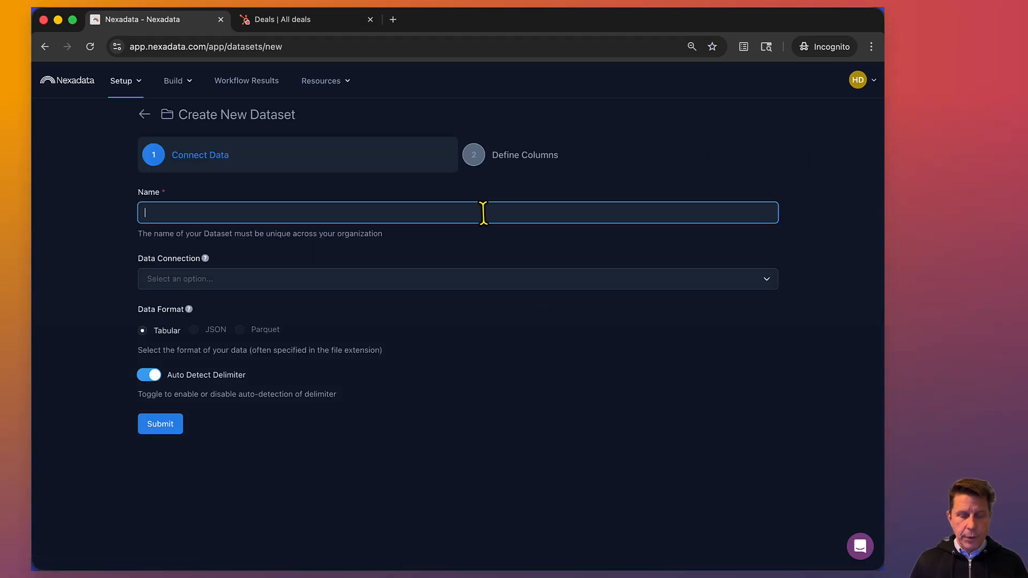
pyautogui.write('HubSpot Deals')
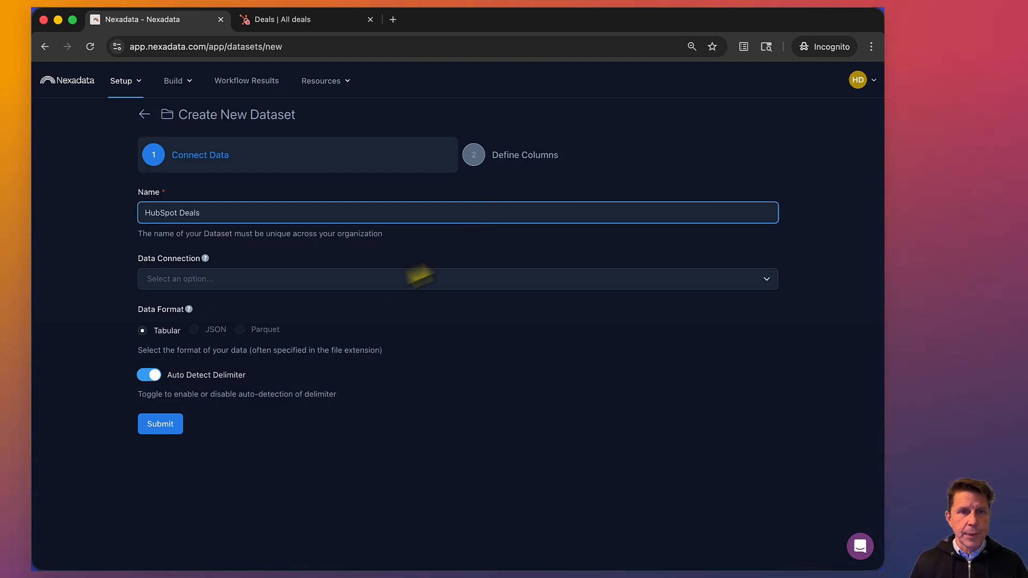
pyautogui.click(386, 278)
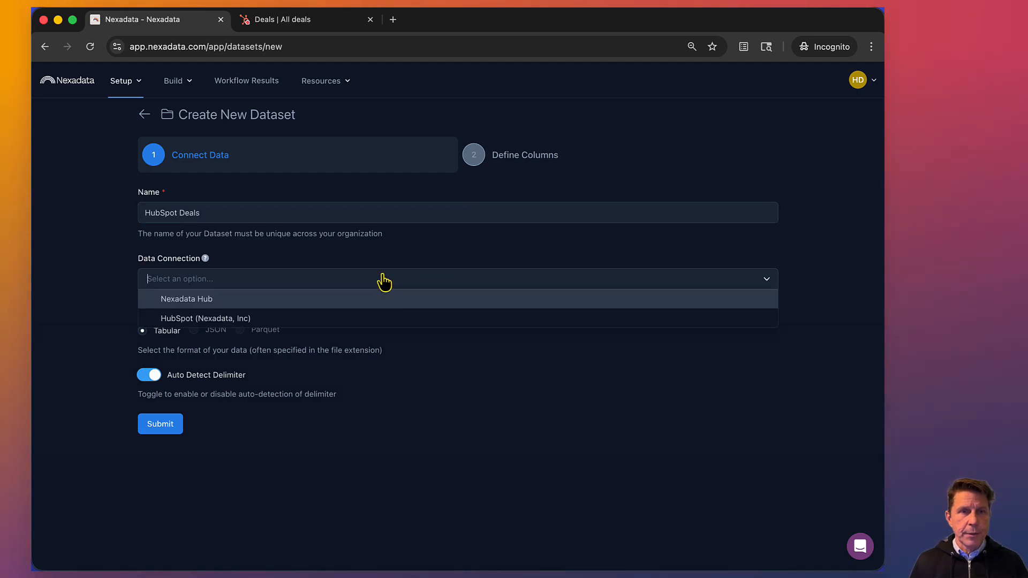
pyautogui.click(246, 318)
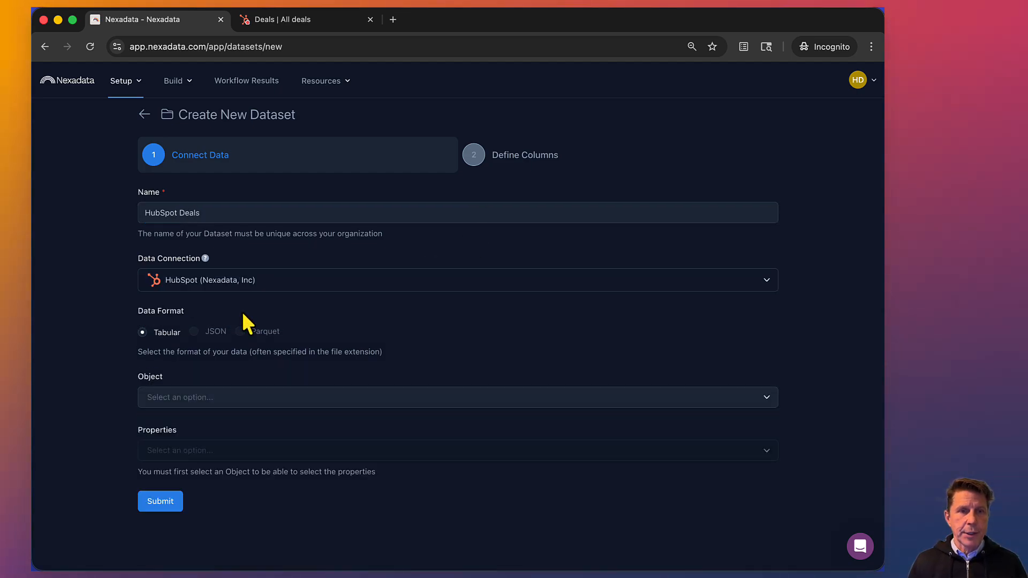
pyautogui.click(224, 398)
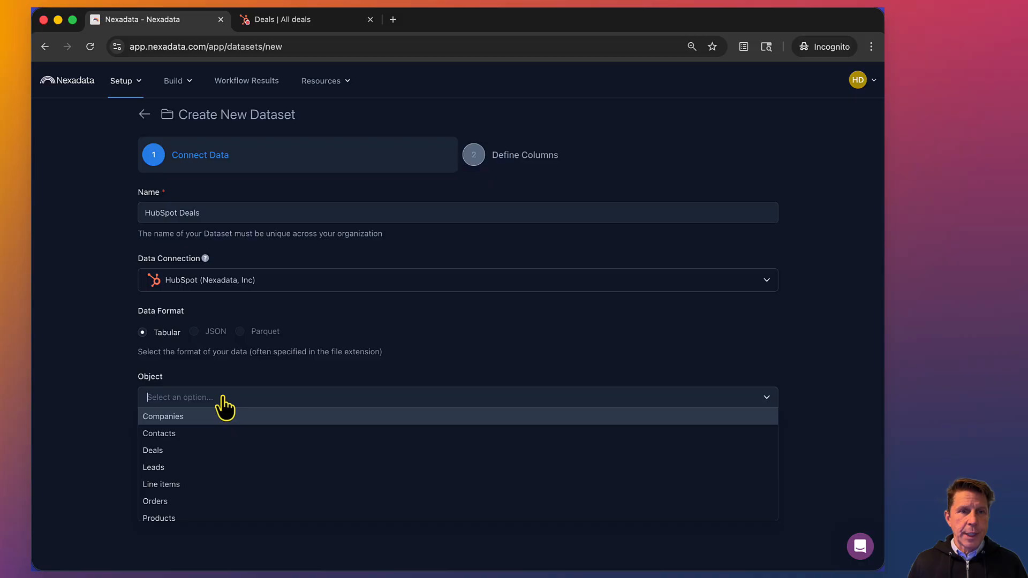
pyautogui.click(184, 450)
# Add the Record ID and Deal Name properties to the new dataset.
pyautogui.scroll(-3, 242, 417)
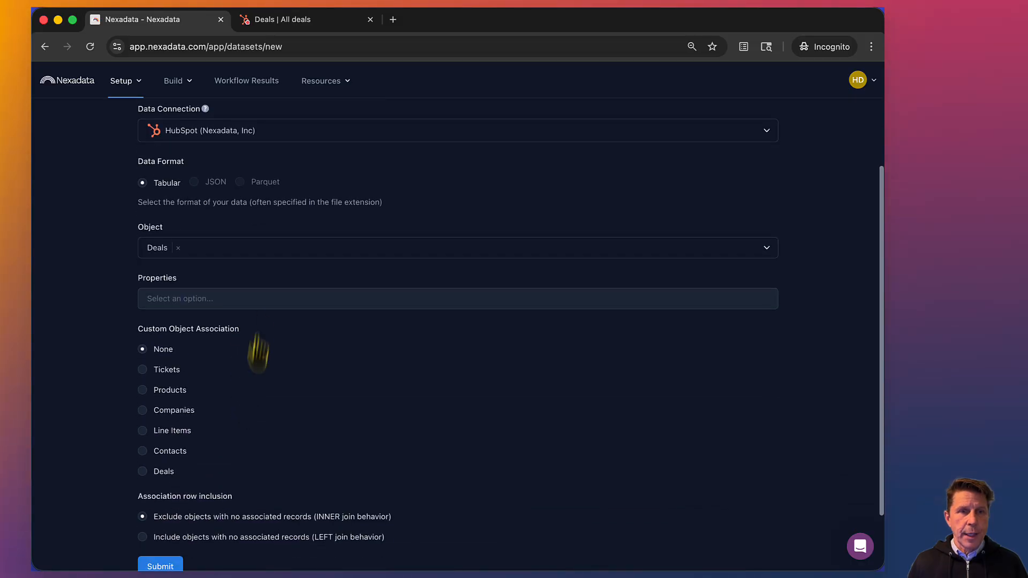
pyautogui.click(260, 298)
pyautogui.write('re')
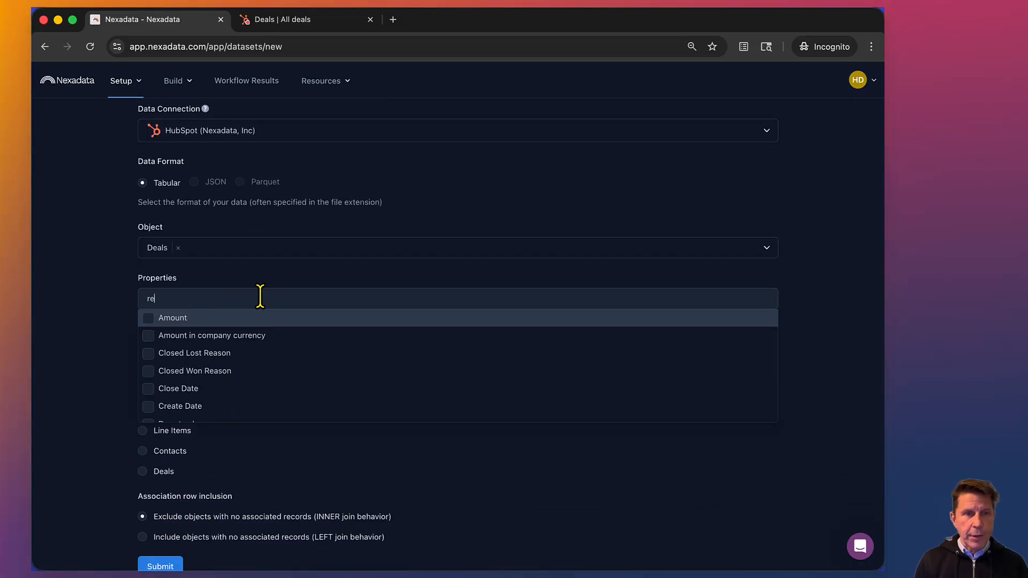
pyautogui.click(197, 320)
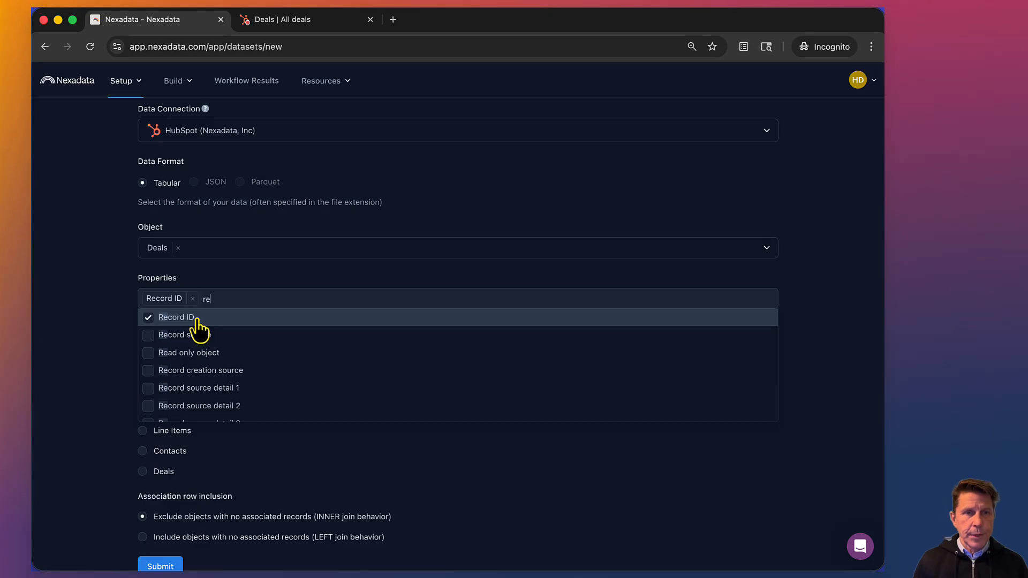
pyautogui.press('BackSpace')
pyautogui.press('BackSpace')
pyautogui.write('name')
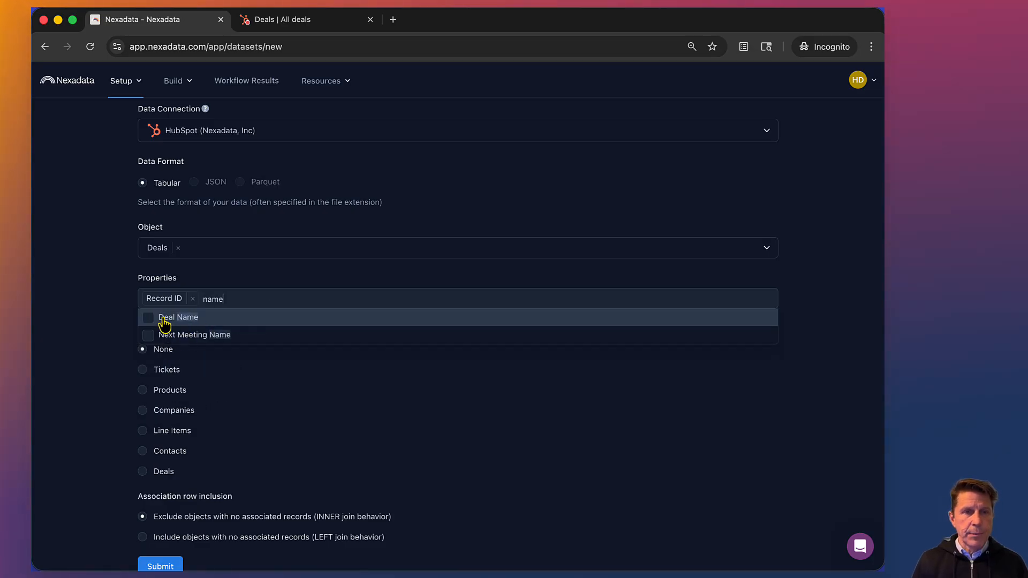
pyautogui.click(161, 320)
pyautogui.press('BackSpace')
pyautogui.press('BackSpace')
pyautogui.press('BackSpace')
pyautogui.press('BackSpace')
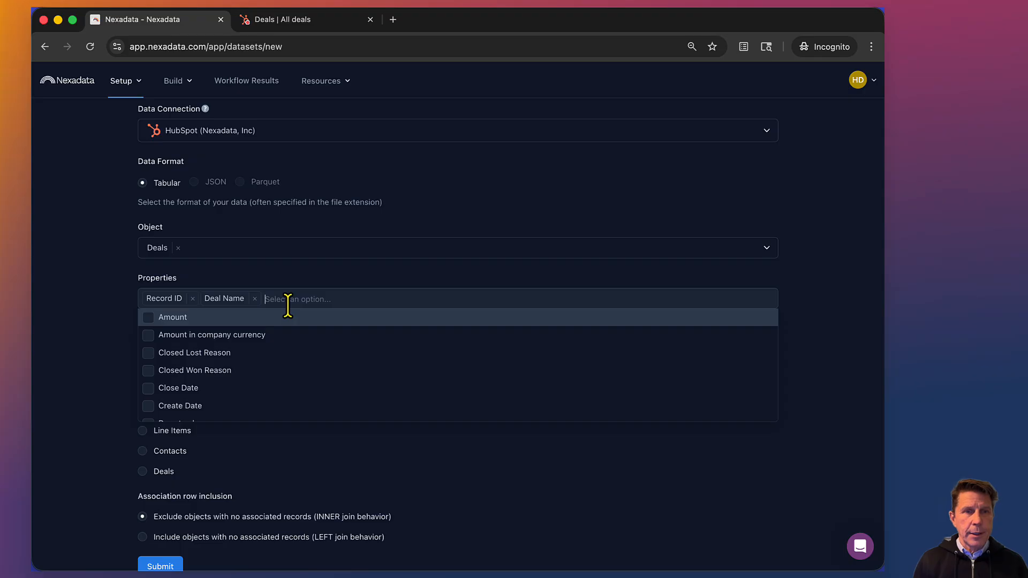
# Add the Deal owner property and submit the dataset's connection details.
pyautogui.write('owner')
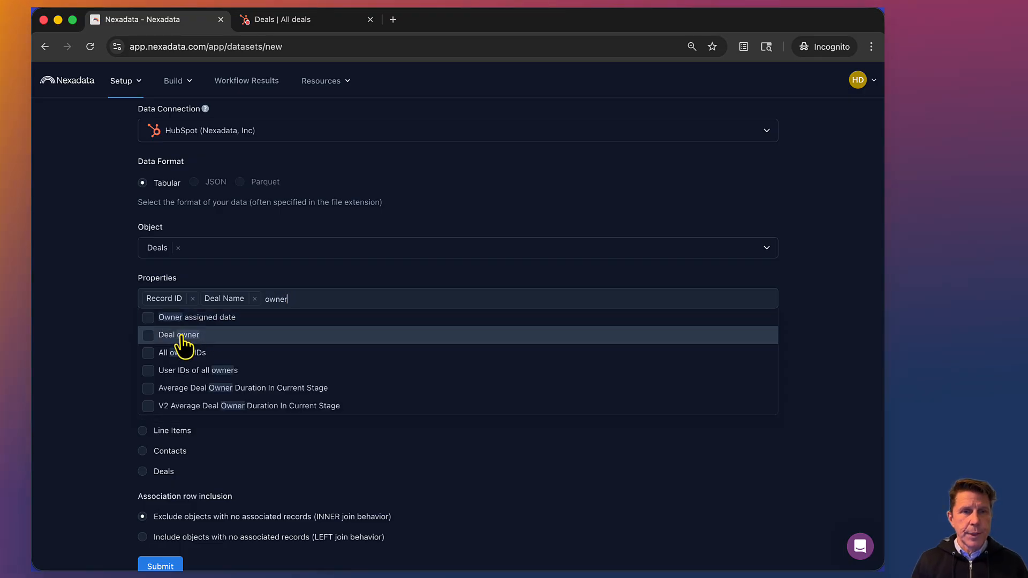
pyautogui.click(241, 336)
pyautogui.press('BackSpace')
pyautogui.press('BackSpace')
pyautogui.press('BackSpace')
pyautogui.press('BackSpace')
pyautogui.press('BackSpace')
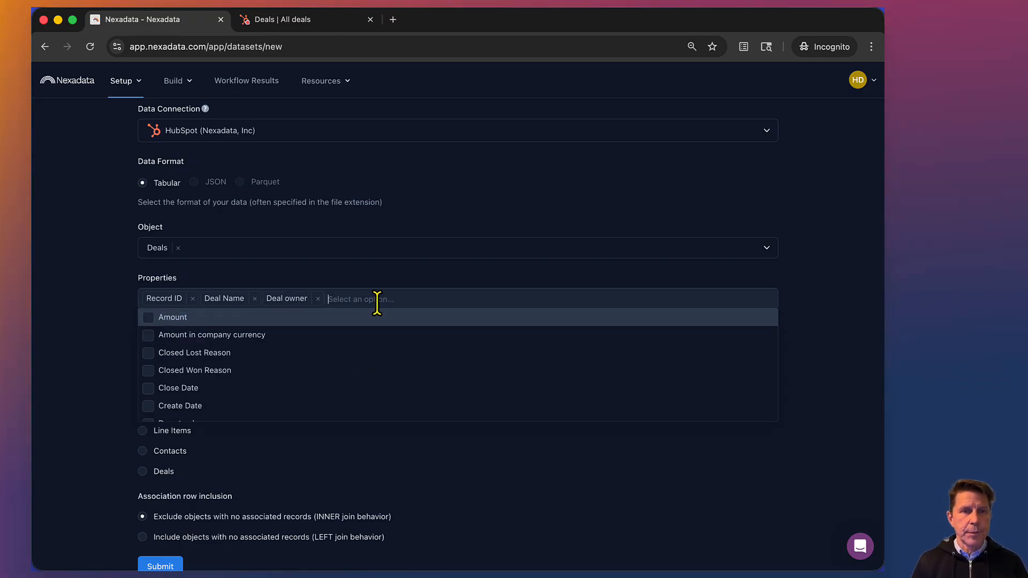
pyautogui.click(417, 278)
pyautogui.scroll(-3, 416, 279)
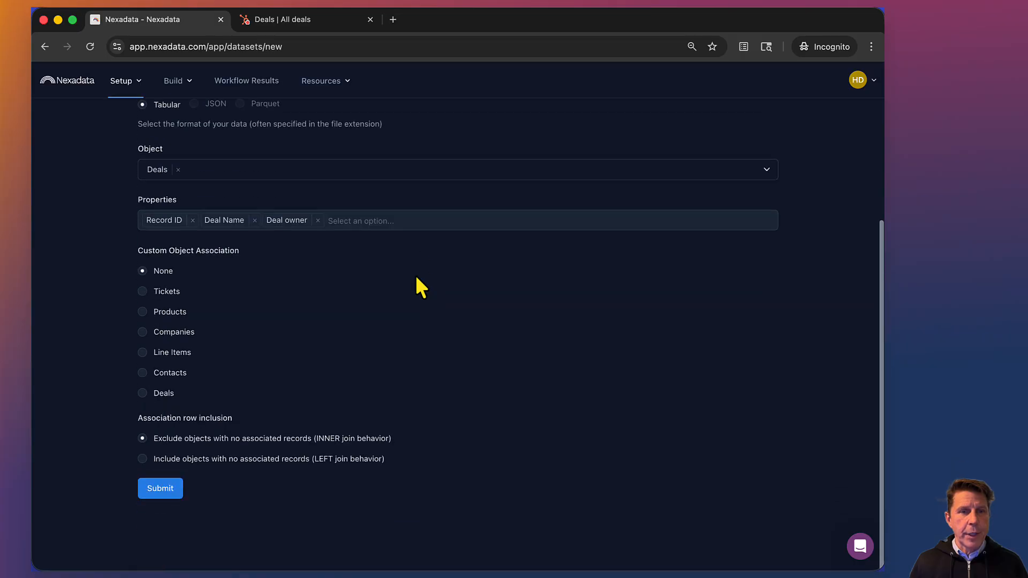
pyautogui.click(172, 487)
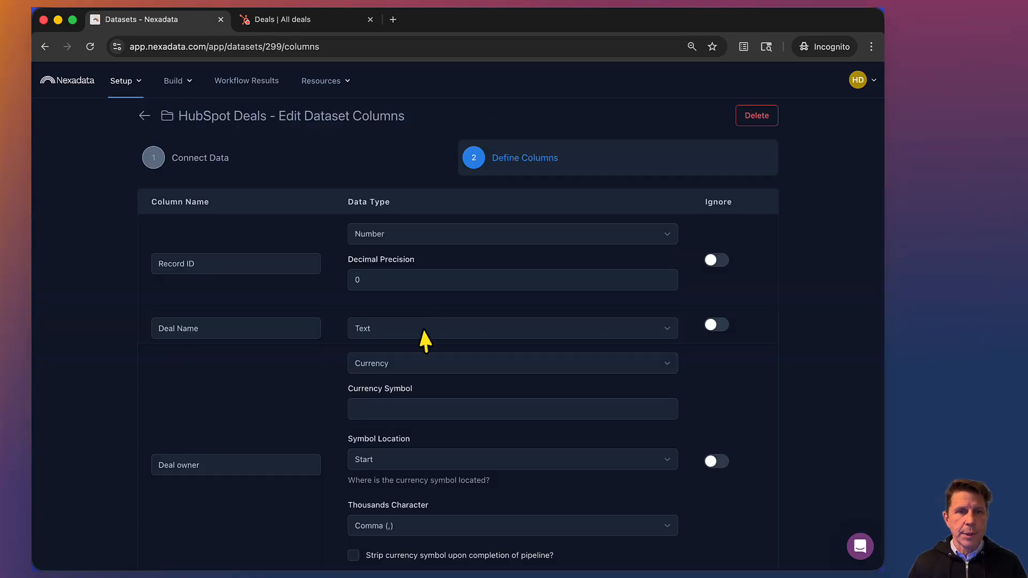
# Set the Record ID and Deal owner columns to the Text data type and submit the column definitions.
pyautogui.click(448, 238)
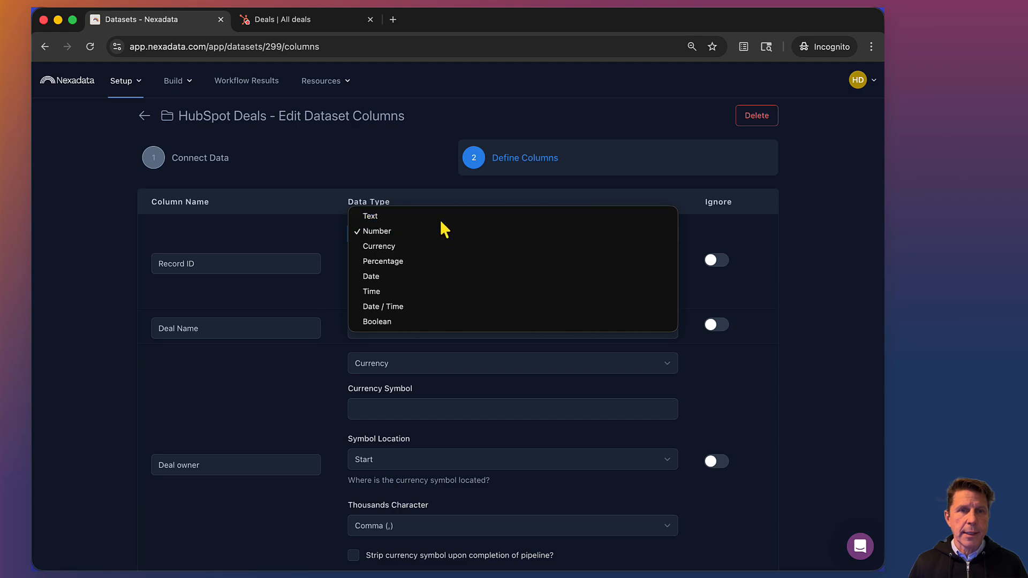
pyautogui.click(440, 219)
pyautogui.click(399, 305)
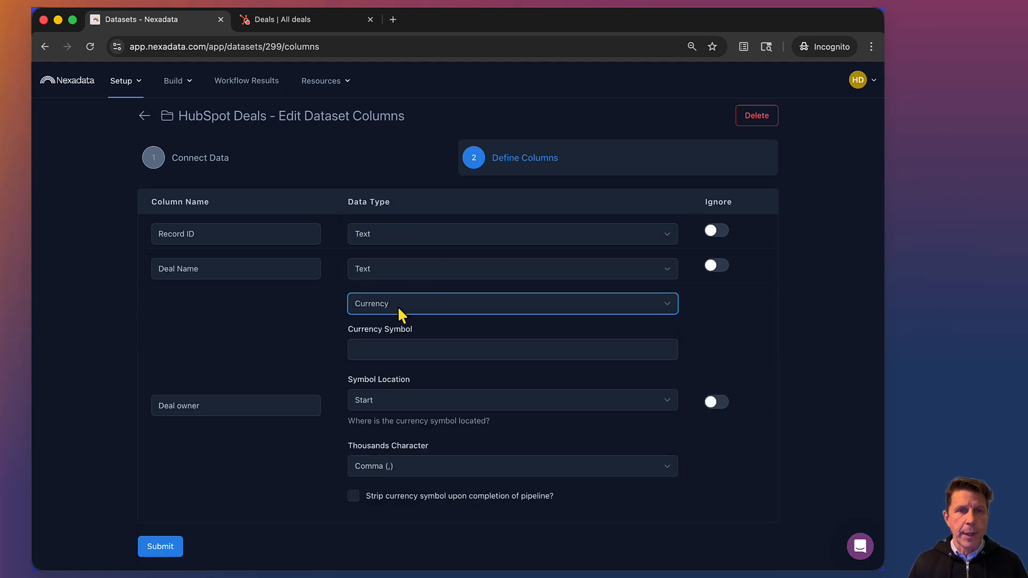
pyautogui.click(393, 271)
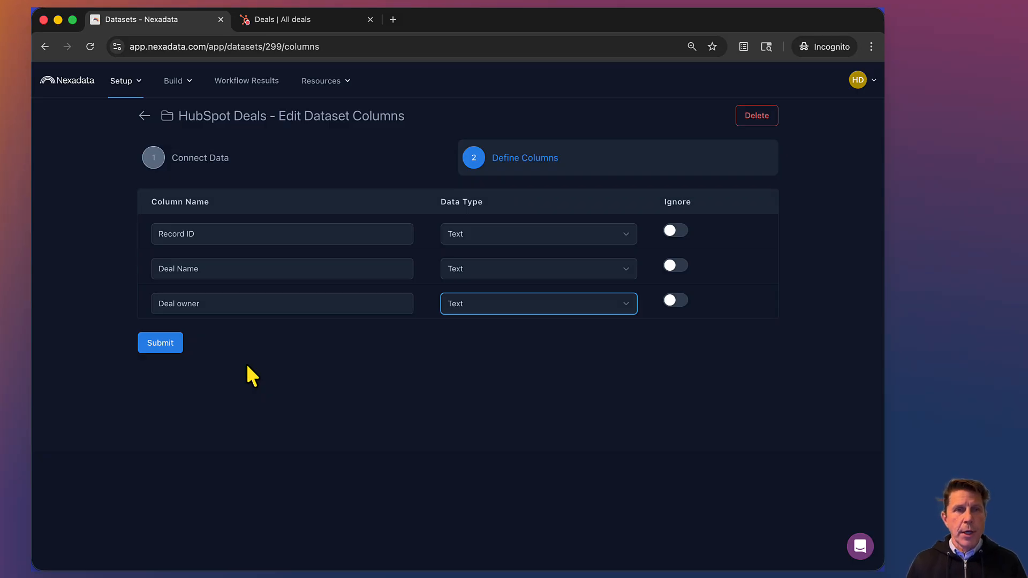
pyautogui.click(162, 345)
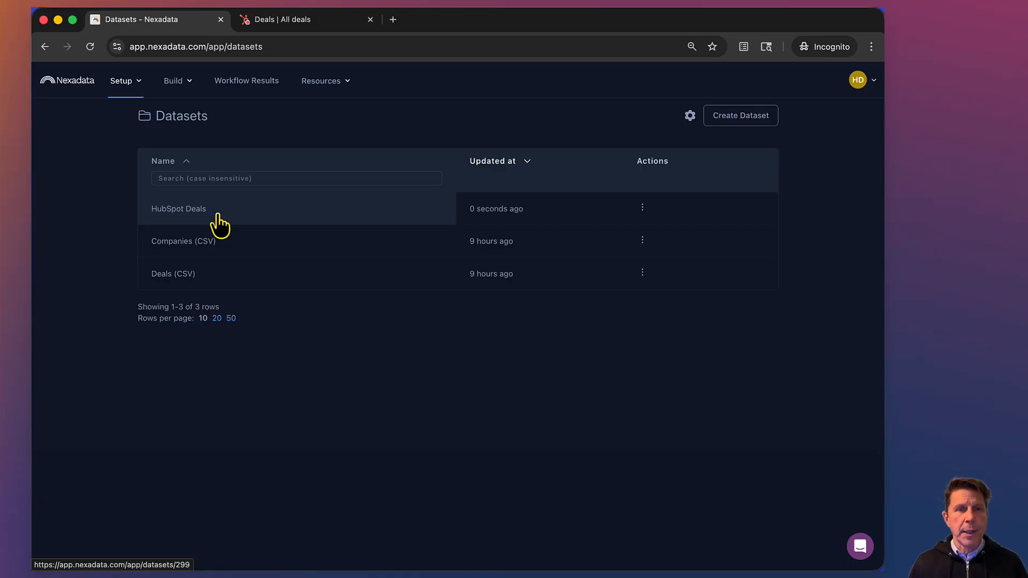
# Create a workflow named Assign HubSpot Deal Owner in the HubSpot Demos project.
pyautogui.click(76, 79)
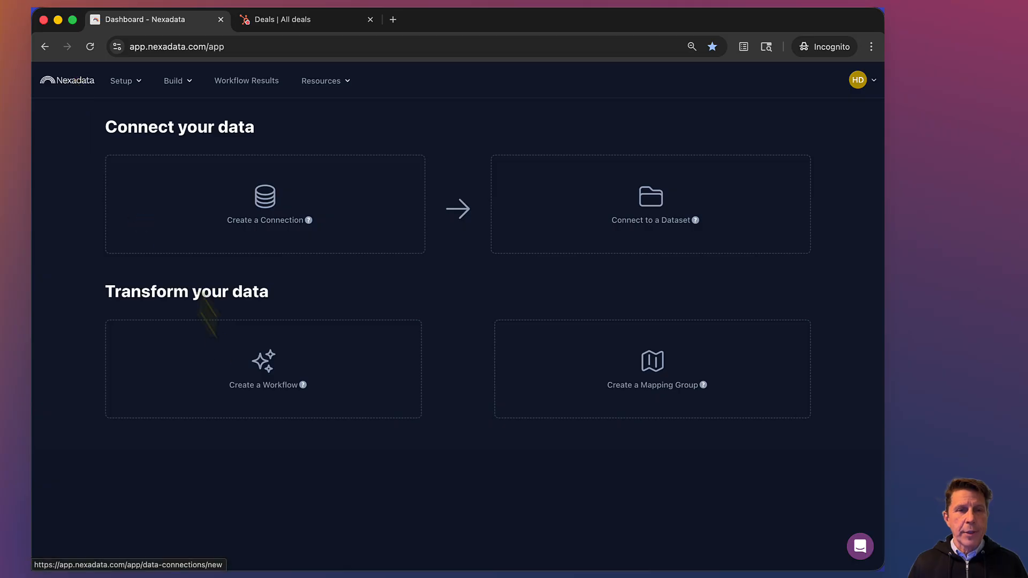
pyautogui.click(246, 369)
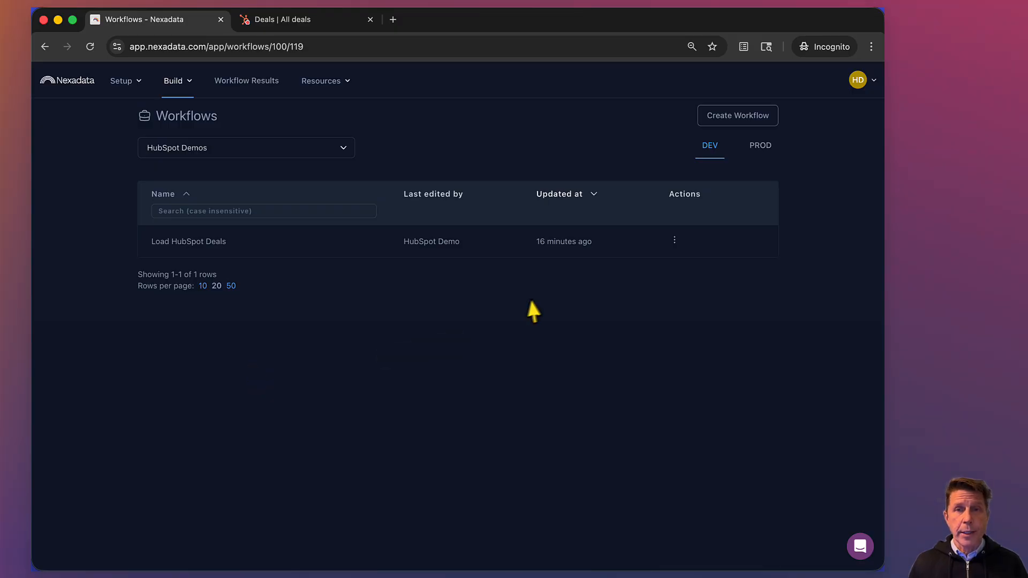
pyautogui.click(721, 119)
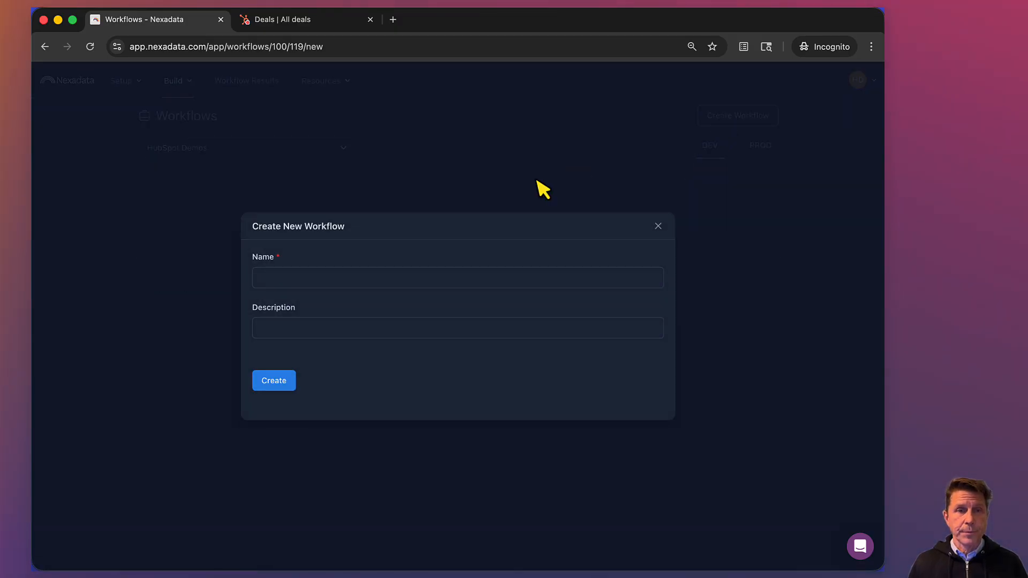
pyautogui.click(356, 279)
pyautogui.write('Assign')
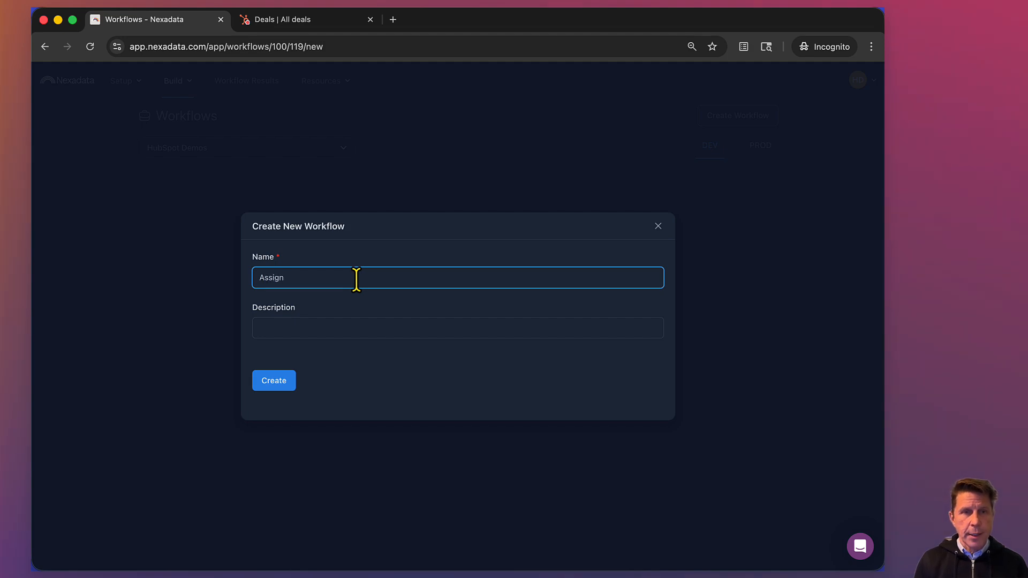
pyautogui.write(' HubSpo')
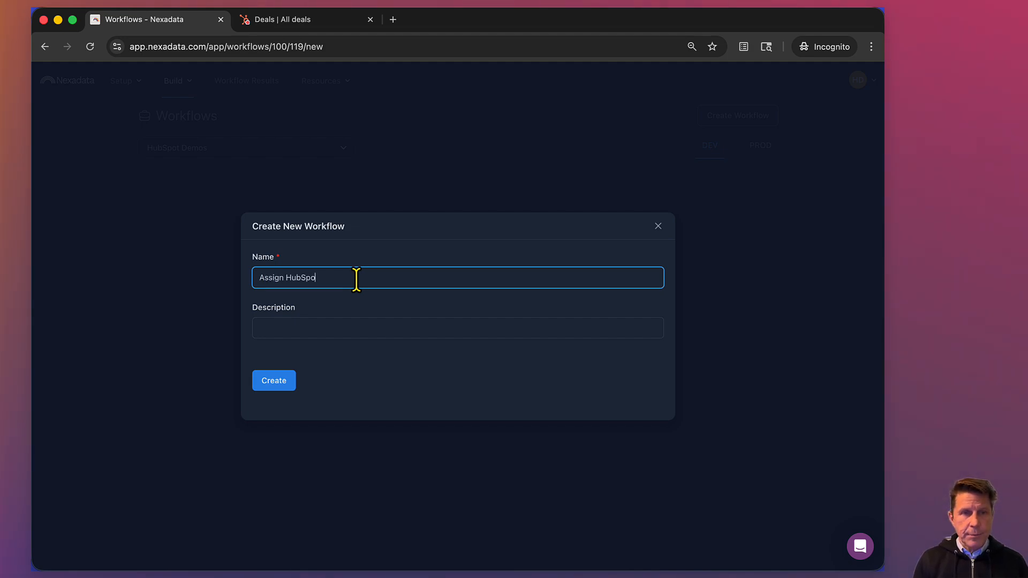
pyautogui.write('t Deal Owner')
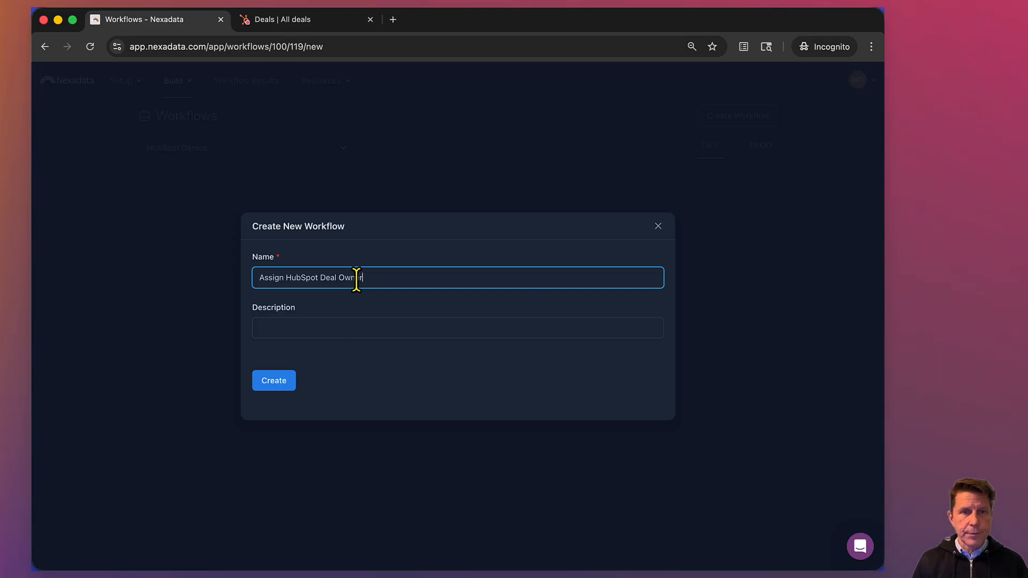
pyautogui.click(267, 383)
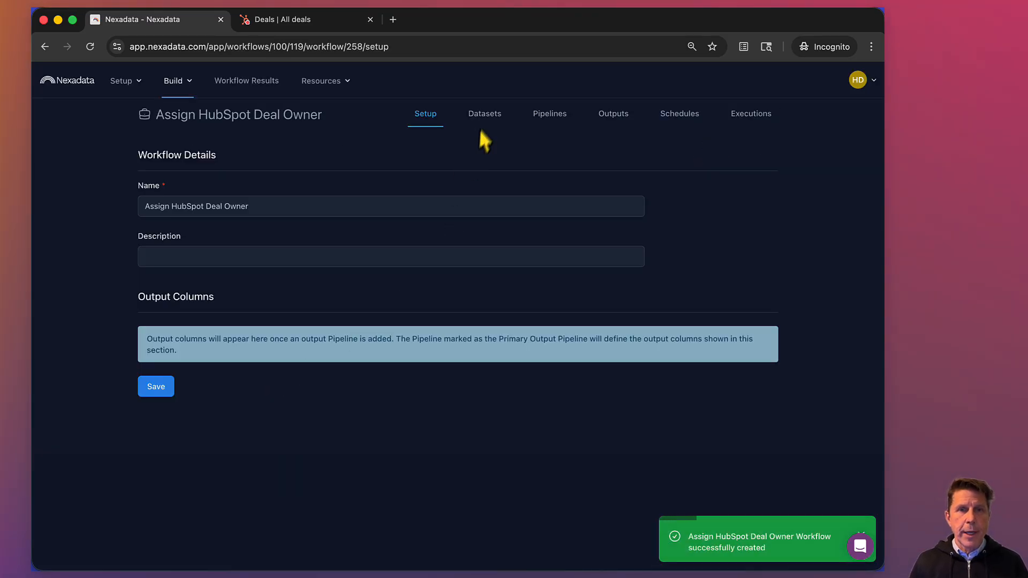
# Add the HubSpot Deals dataset to the Assign HubSpot Deal Owner workflow.
pyautogui.click(483, 127)
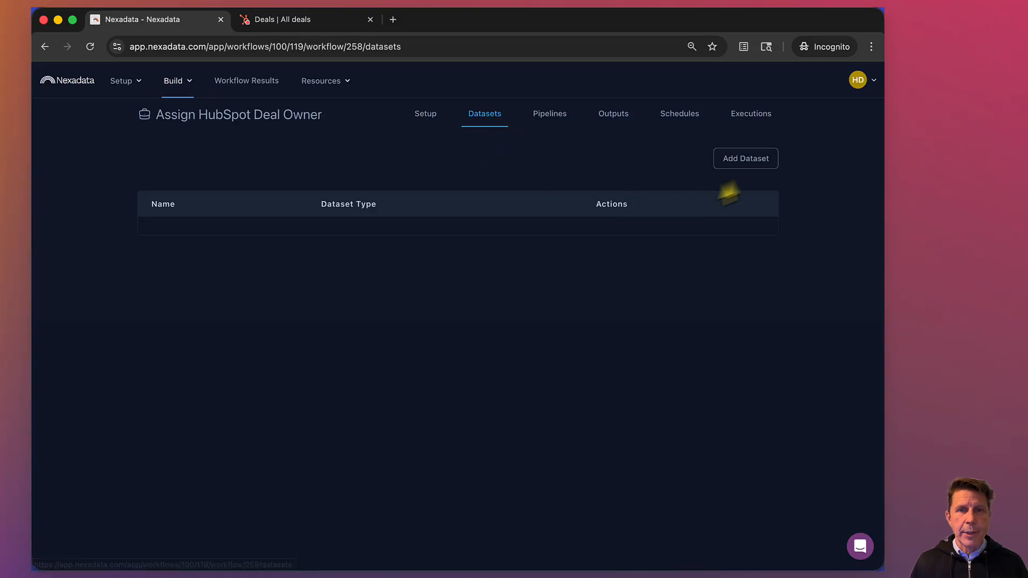
pyautogui.click(745, 163)
pyautogui.click(585, 179)
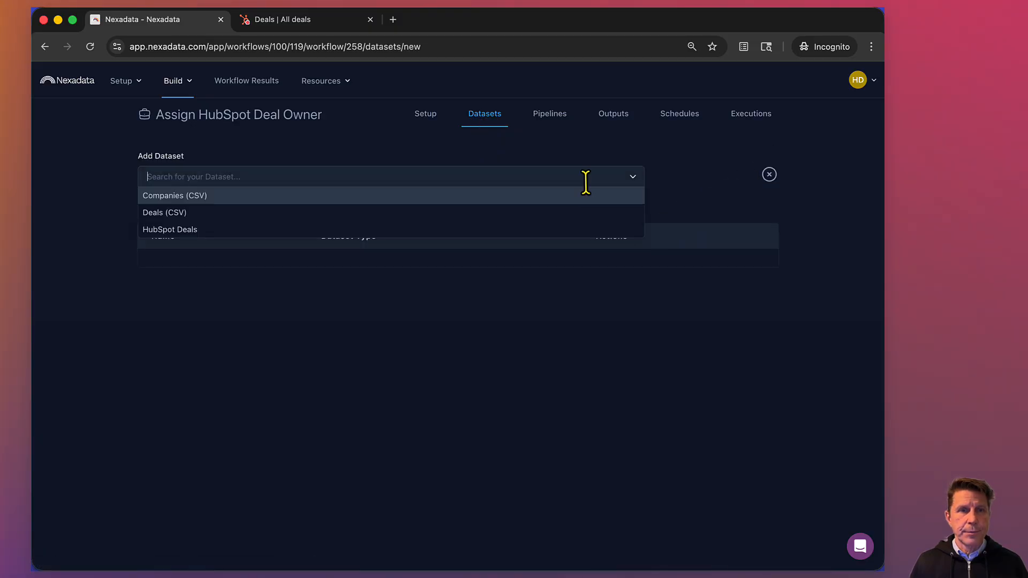
pyautogui.click(372, 230)
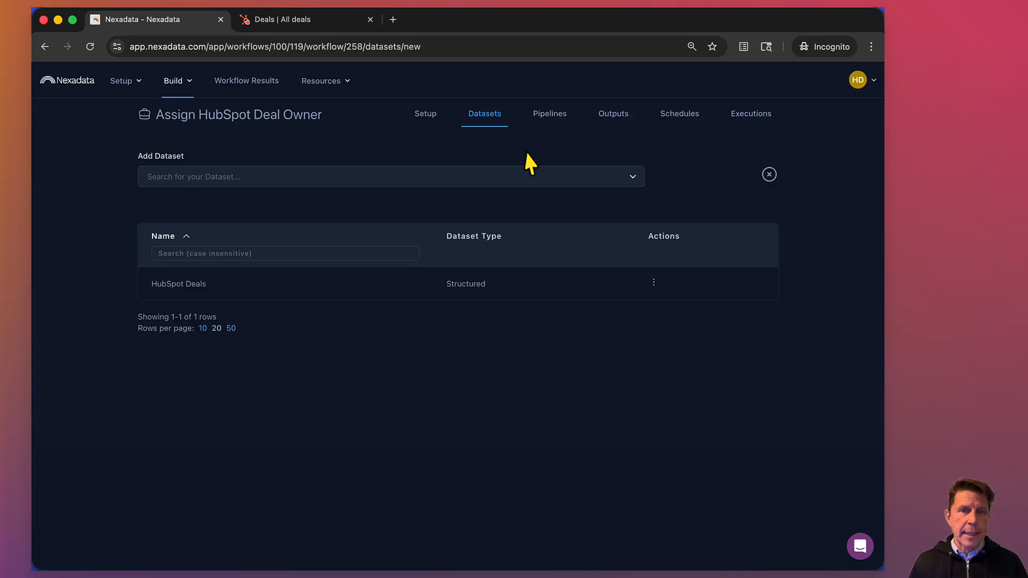
# Start a new pipeline in the workflow and name it Assign HubSpot Deal Owner.
pyautogui.click(555, 125)
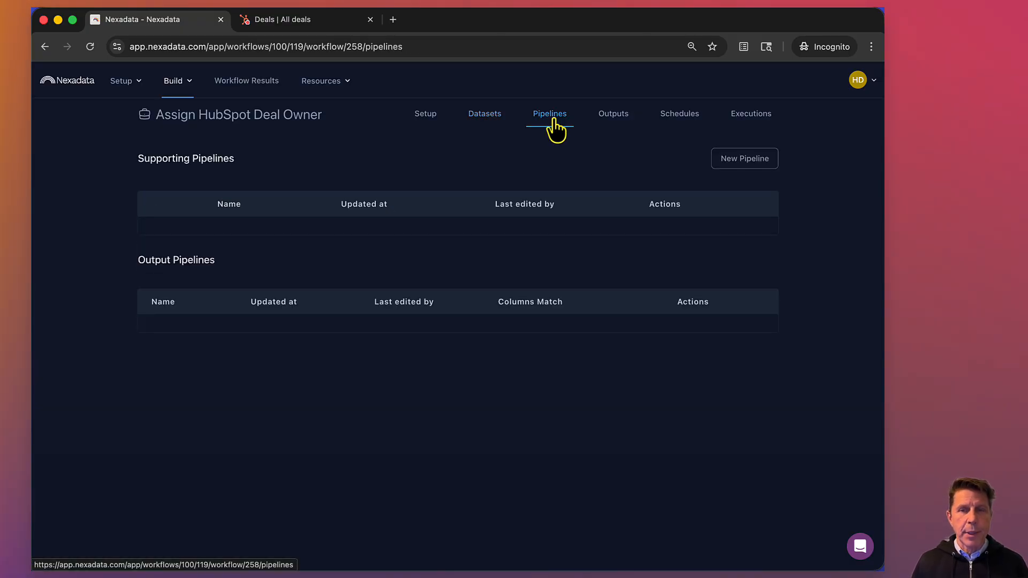
pyautogui.click(746, 161)
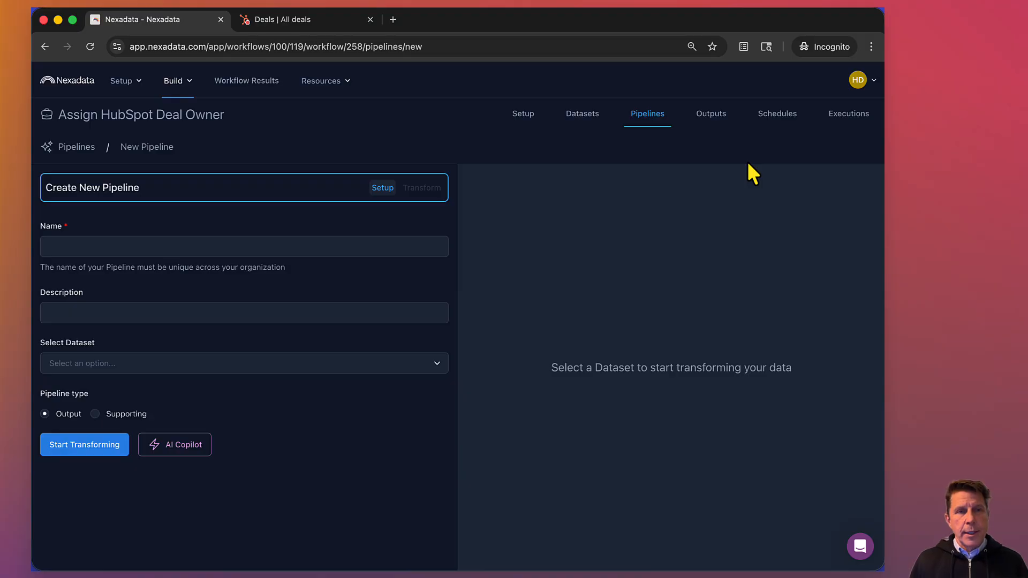
pyautogui.click(197, 250)
pyautogui.write('As')
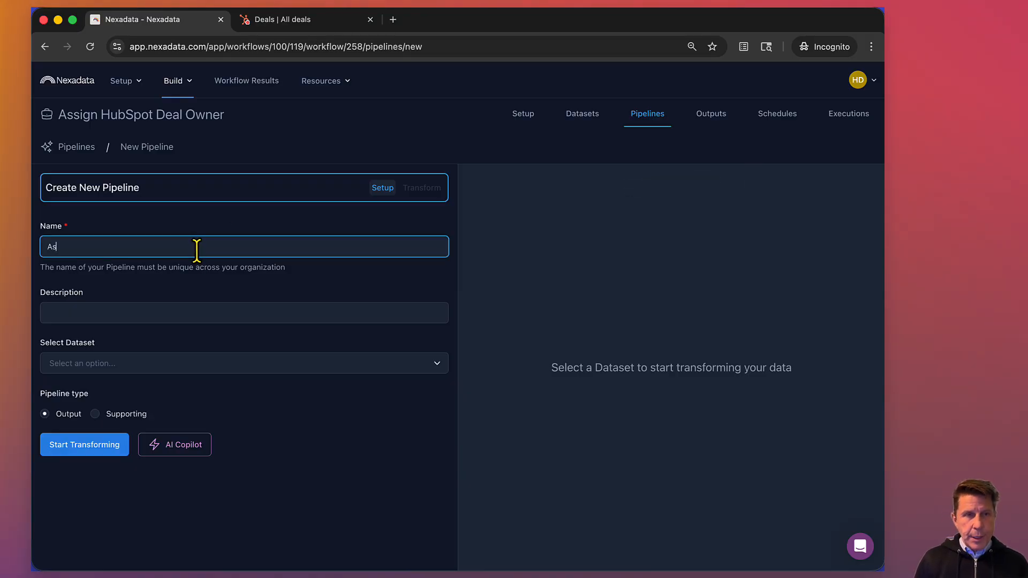
pyautogui.write('sign Hub')
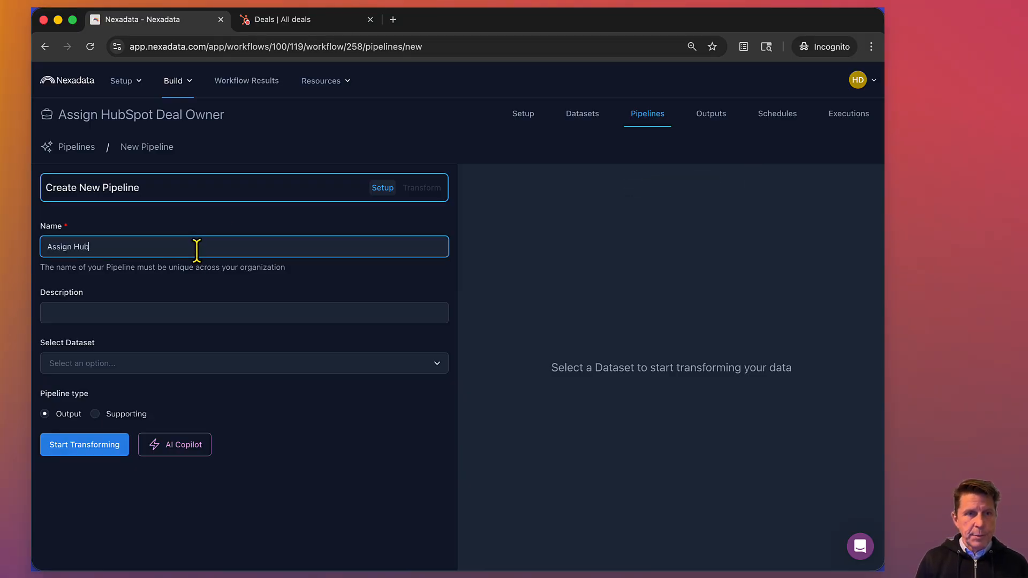
pyautogui.write('Spot ')
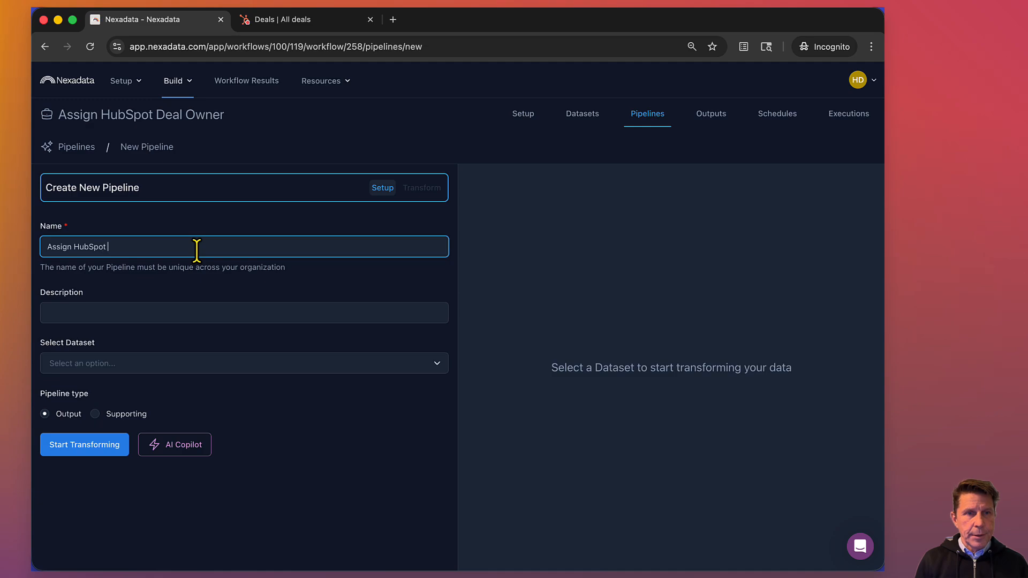
pyautogui.write('Deal Owner')
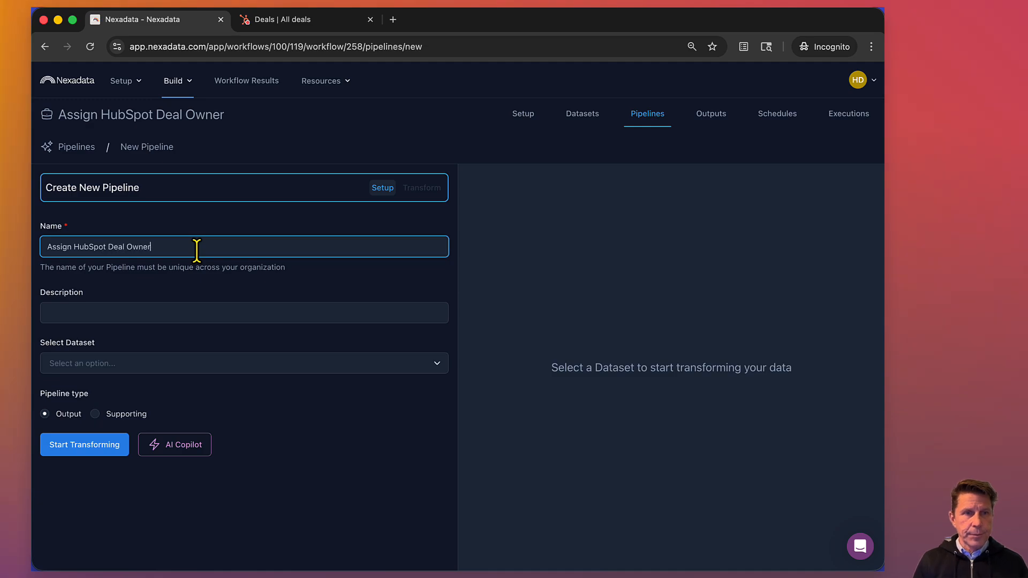
pyautogui.click(187, 293)
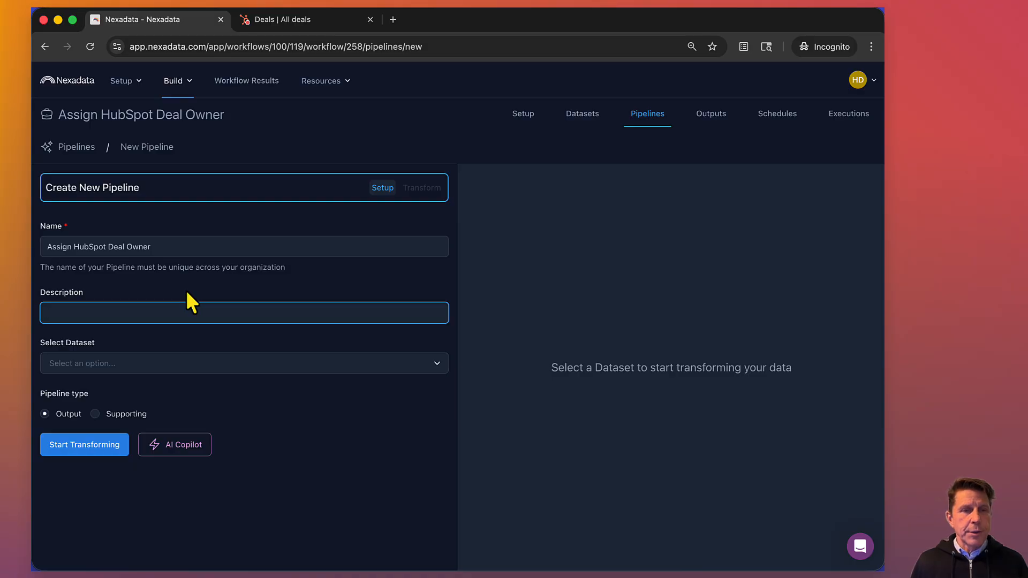
# Select HubSpot Deals as the pipeline's dataset, keep the Output pipeline type, and start transforming.
pyautogui.click(130, 366)
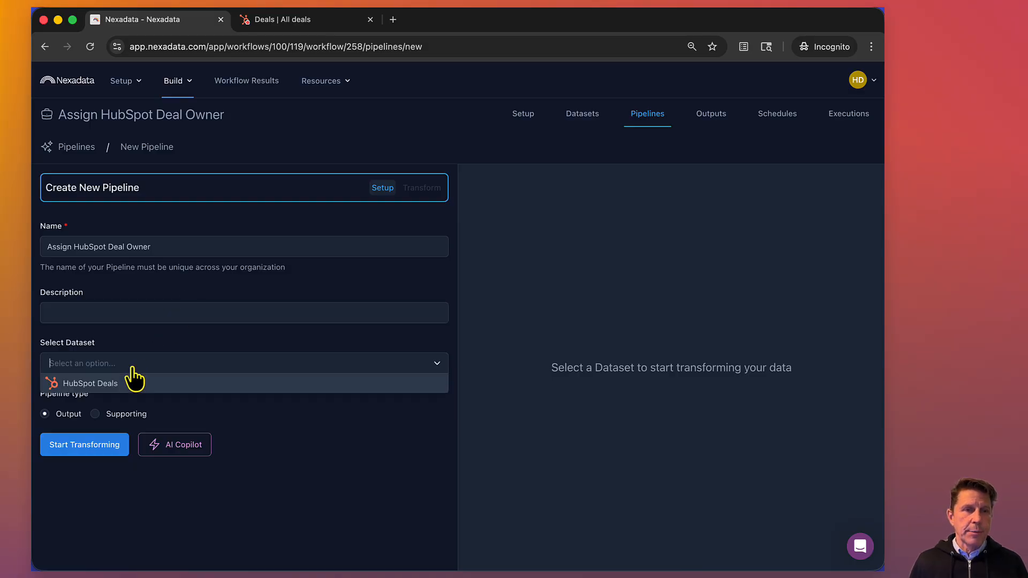
pyautogui.click(106, 384)
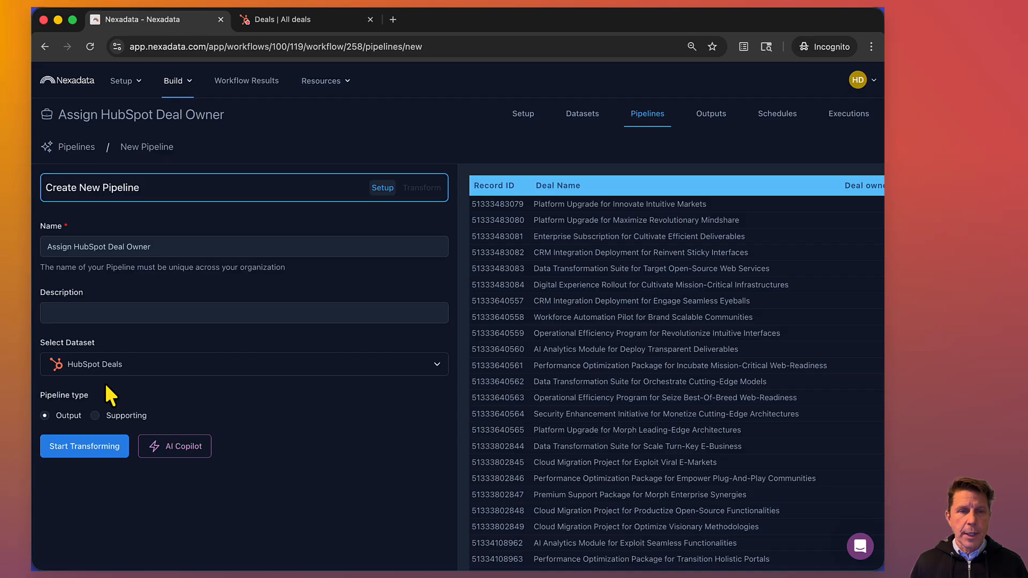
pyautogui.hscroll(2, 622, 396)
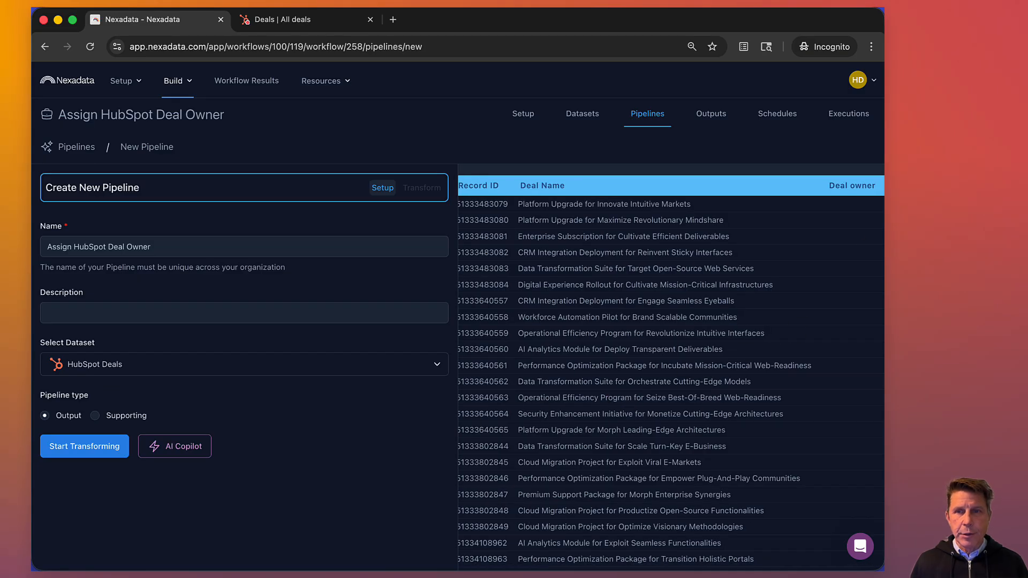
pyautogui.hscroll(-2, 656, 387)
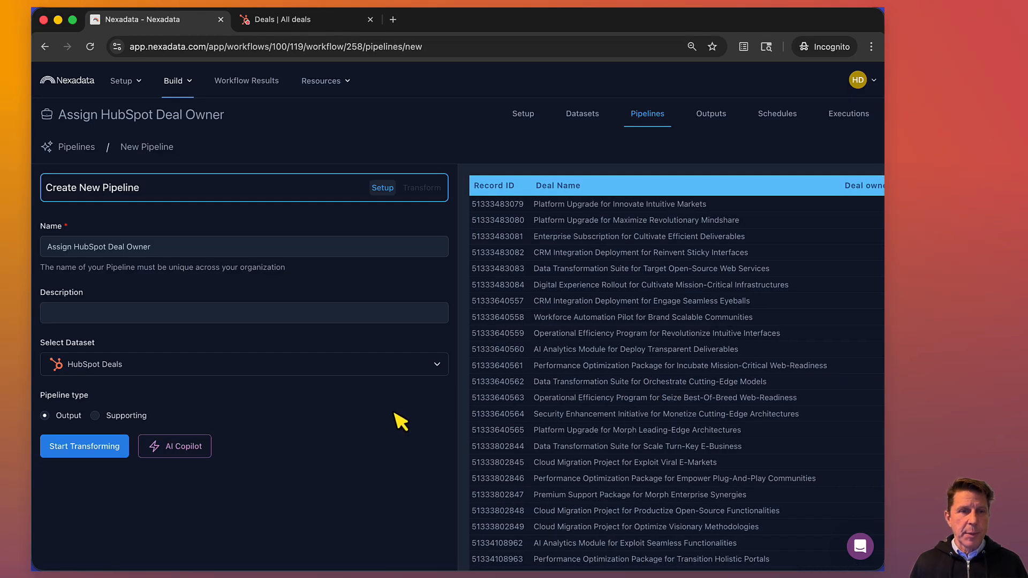
pyautogui.click(70, 450)
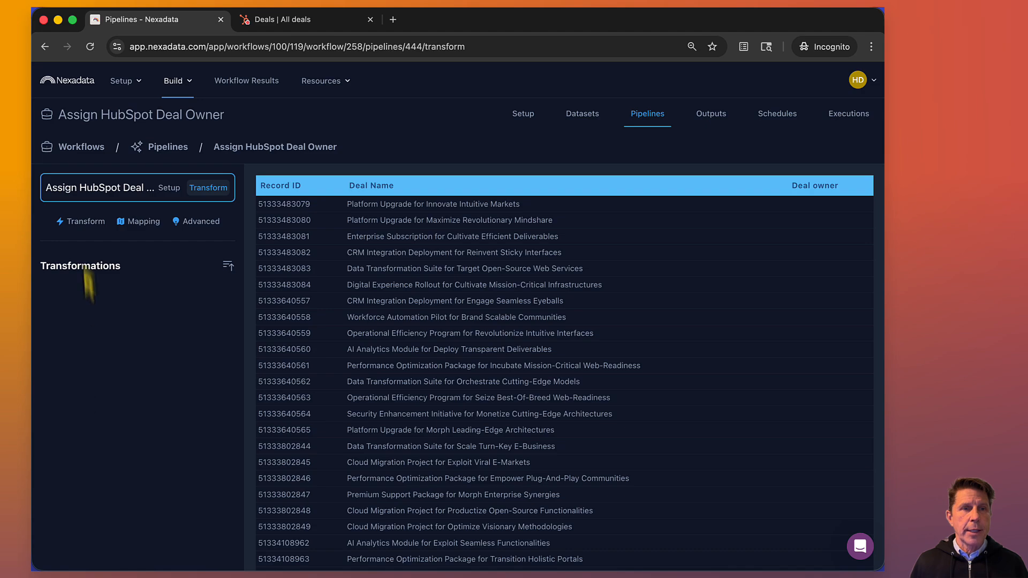
# Add an AI-powered transformation that replaces all blanks in the Deal owner column with the owner's email address.
pyautogui.click(74, 225)
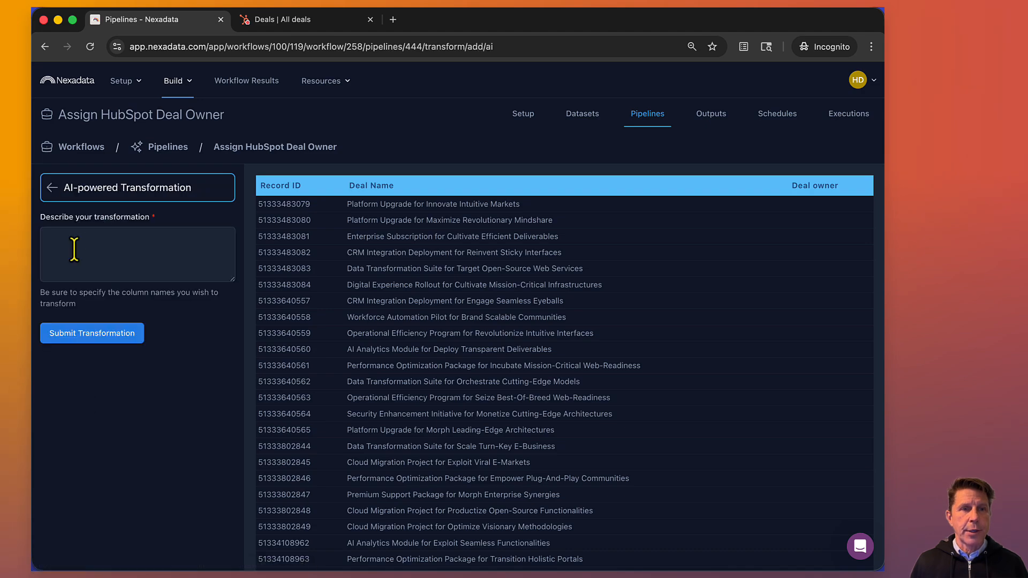
pyautogui.click(74, 248)
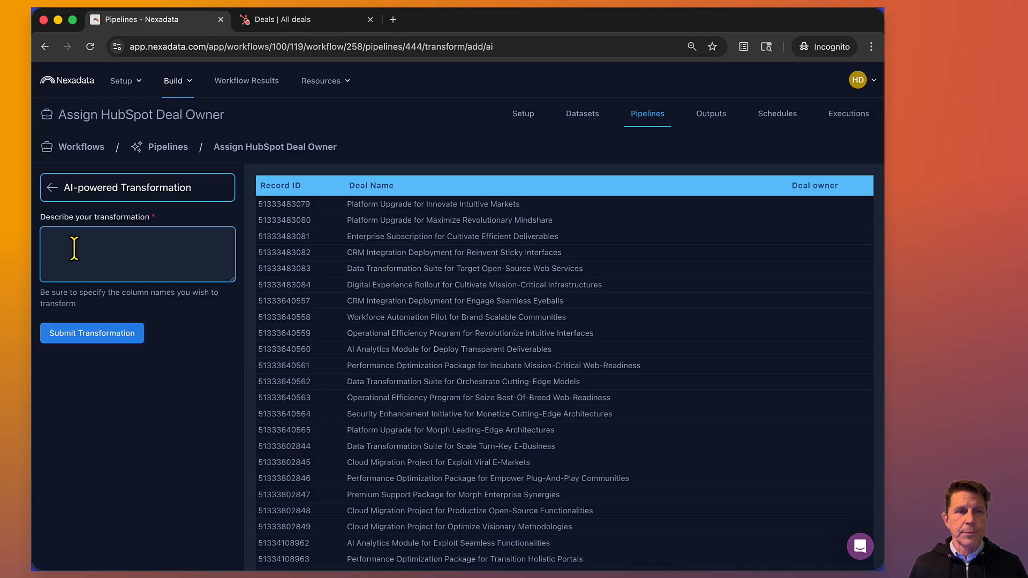
pyautogui.press('super+v')
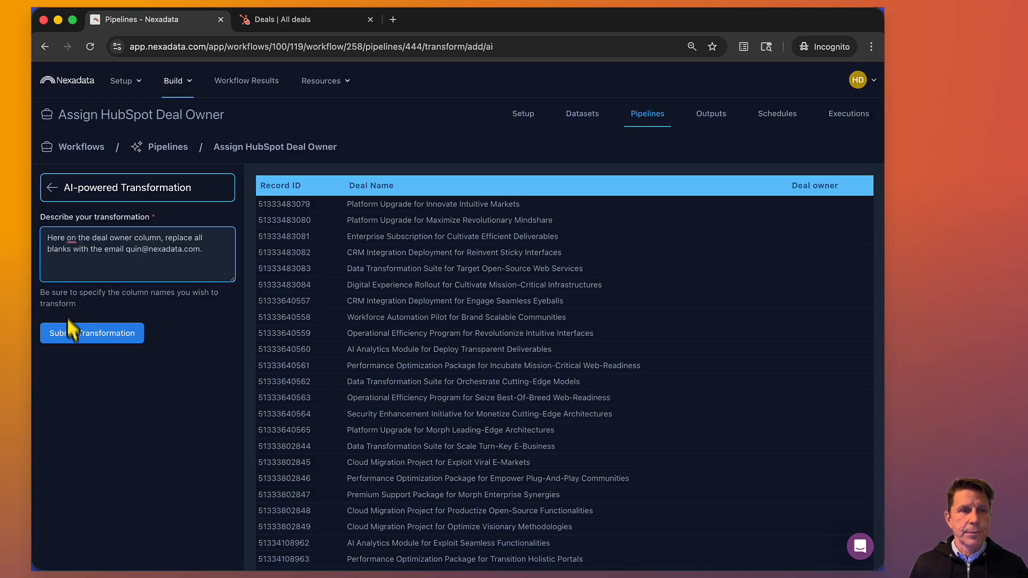
pyautogui.click(69, 338)
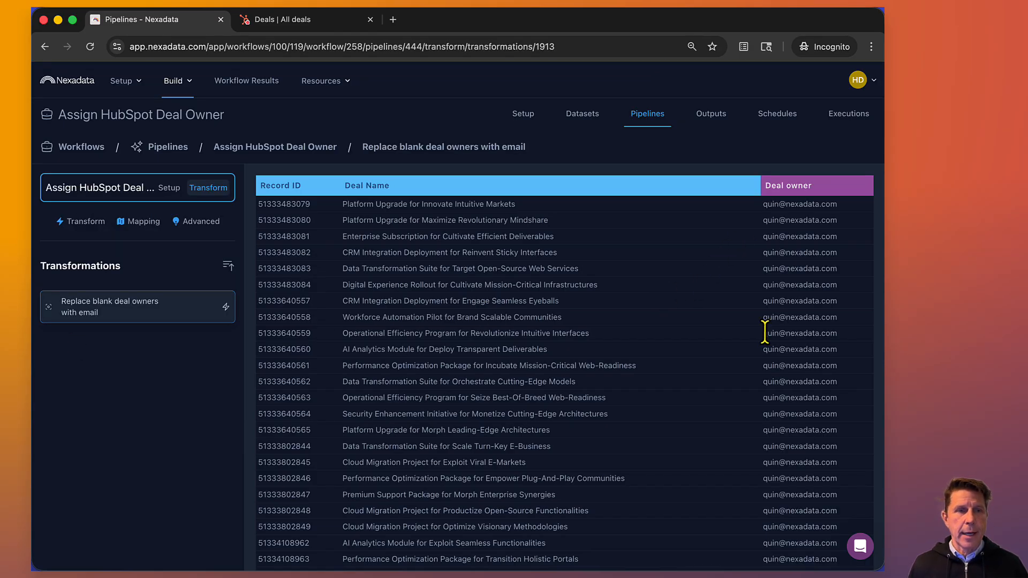
# Review the settings of the blank deal owner replacement transformation and return to the transformations list.
pyautogui.moveTo(207, 323)
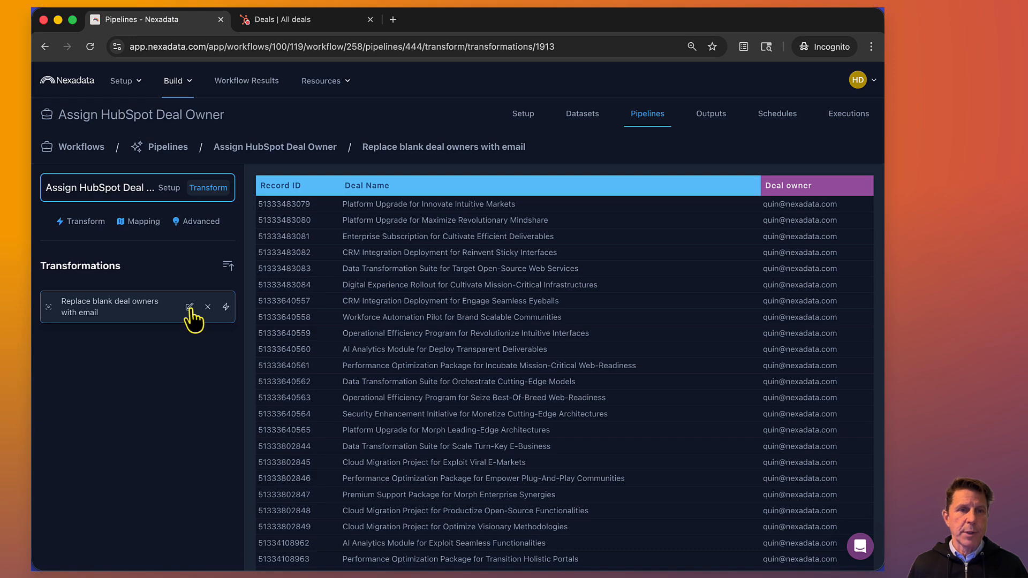
pyautogui.click(190, 308)
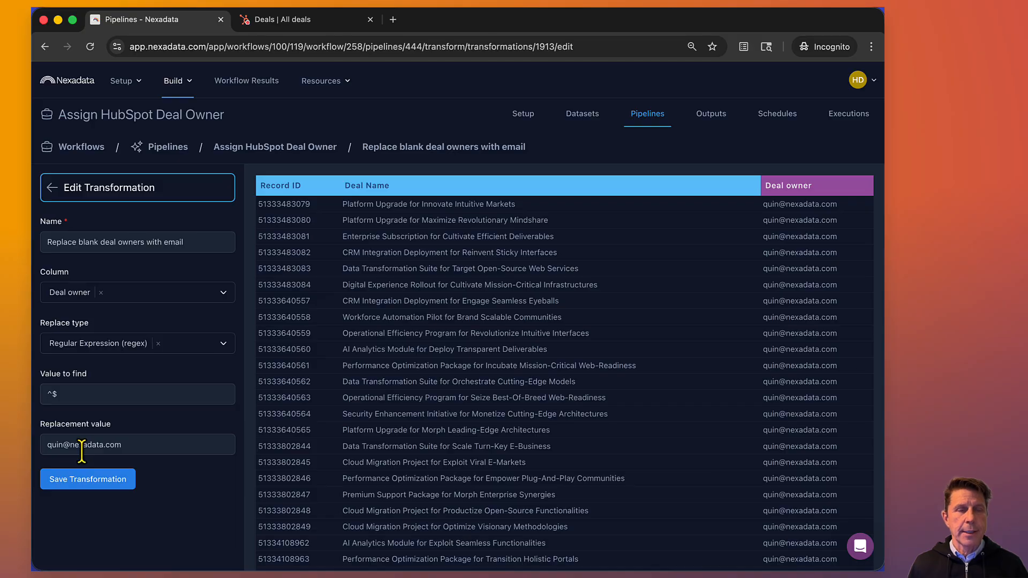
pyautogui.click(52, 188)
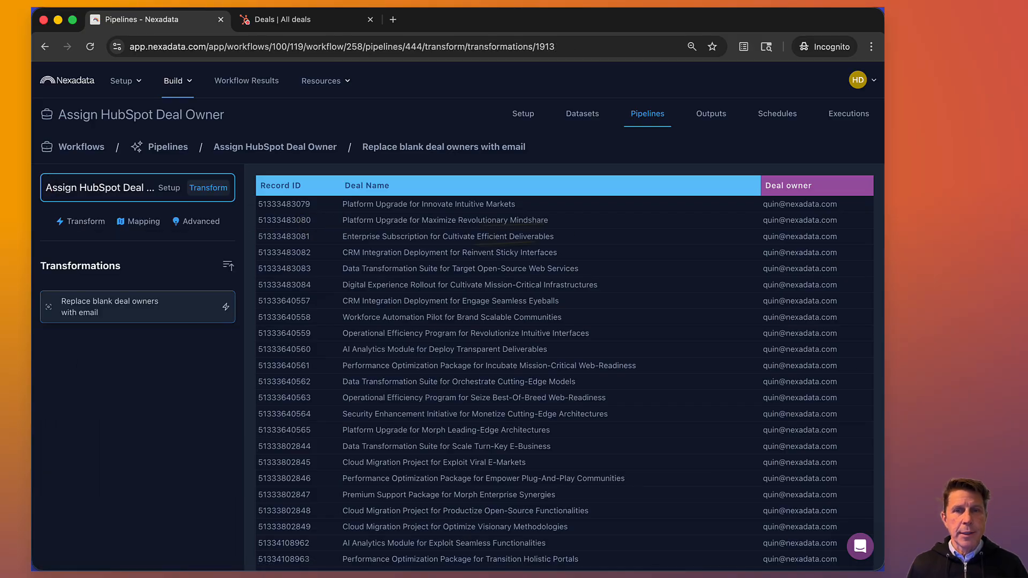
# Add a customized output named HubSpot Deals that uses the HubSpot (Nexadata, Inc) data connection.
pyautogui.click(706, 118)
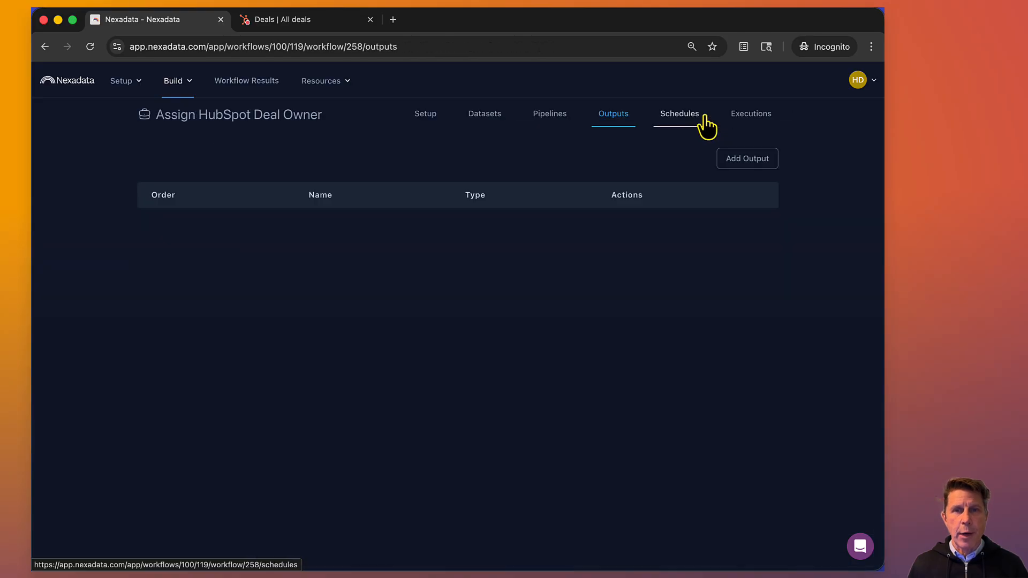
pyautogui.click(742, 159)
pyautogui.click(514, 160)
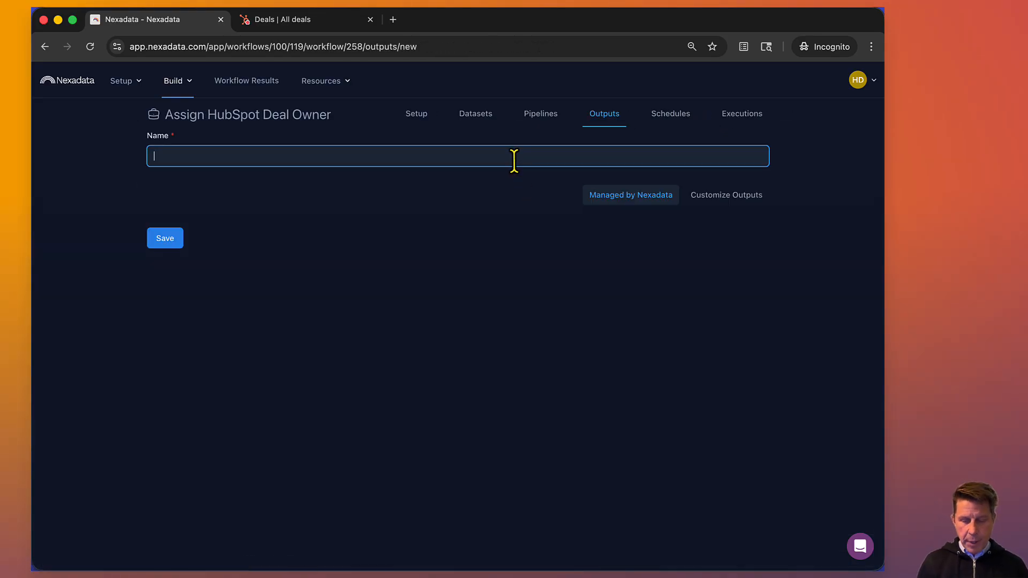
pyautogui.write('HubSpot De')
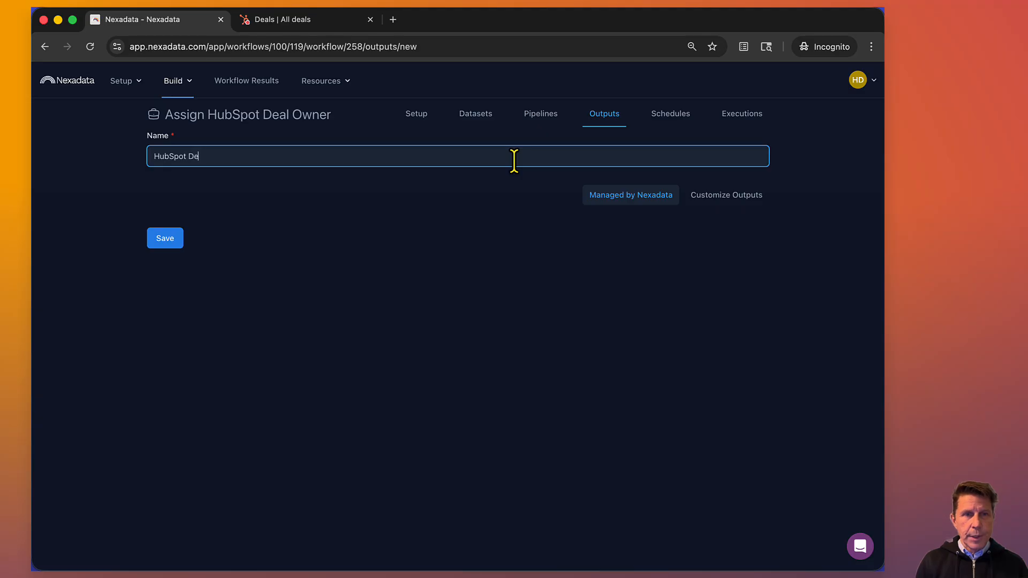
pyautogui.write('als')
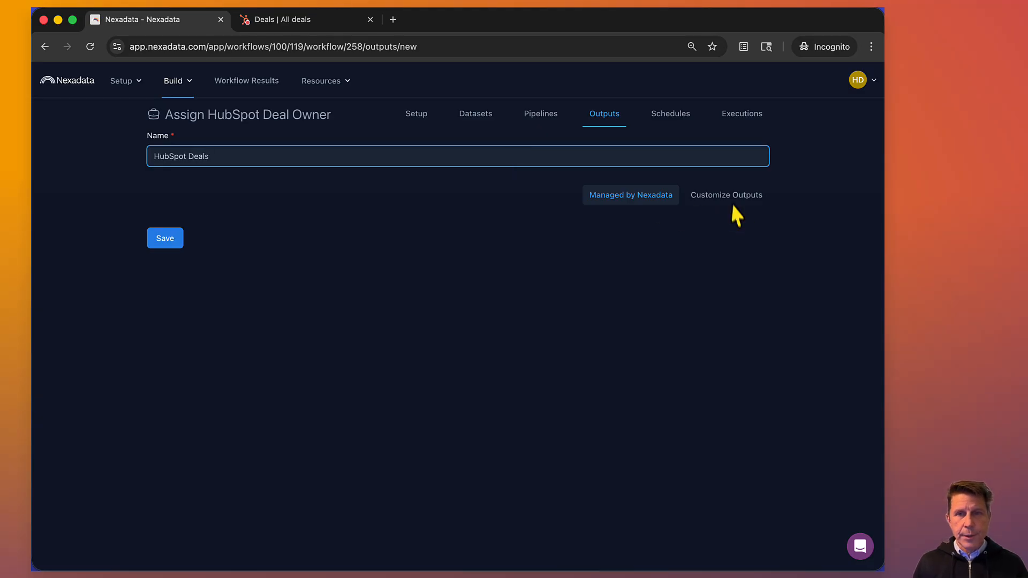
pyautogui.click(730, 204)
pyautogui.click(706, 240)
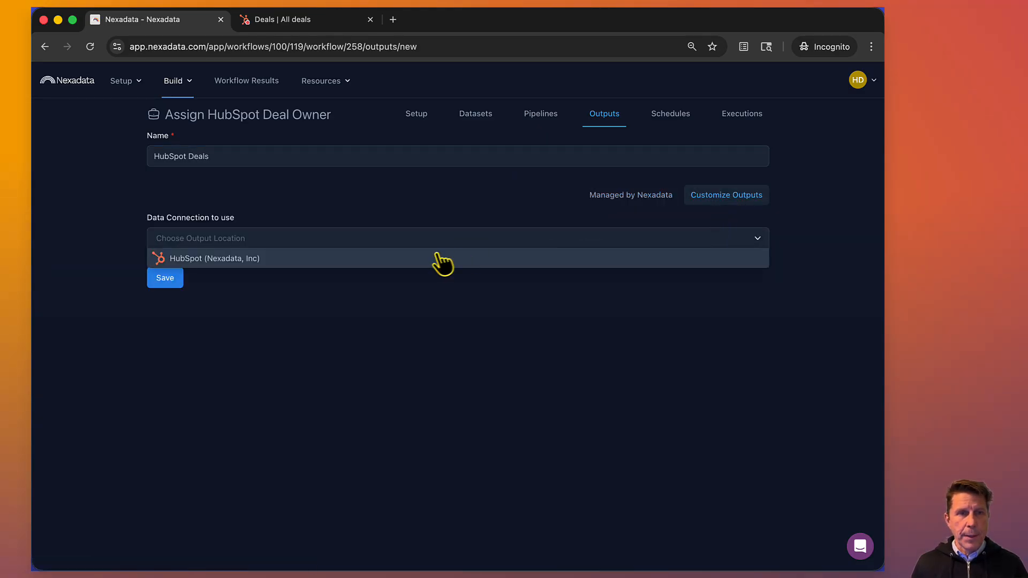
pyautogui.click(381, 258)
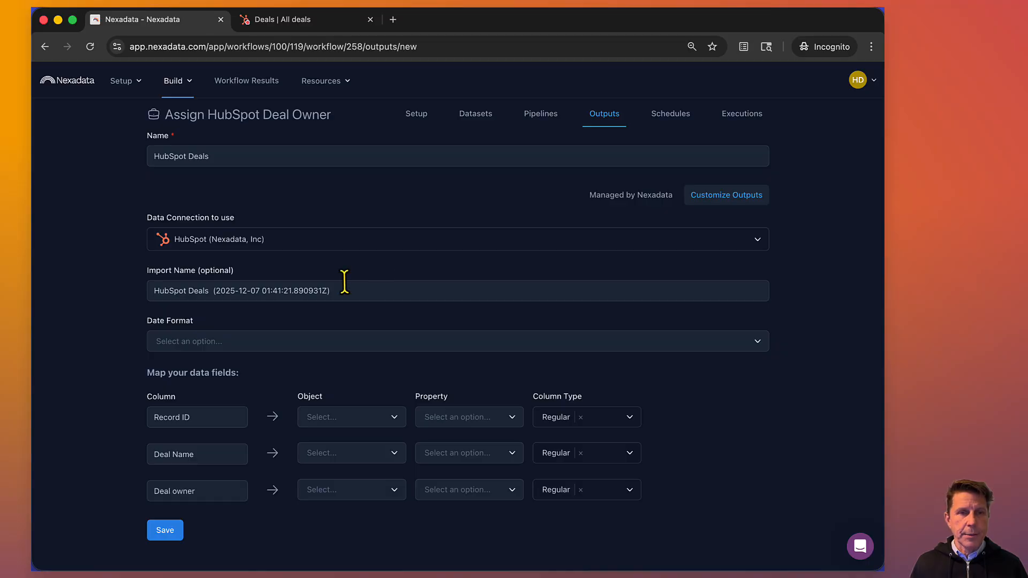
# Map the Record ID, Deal Name and Deal owner columns to the Deals object.
pyautogui.click(341, 419)
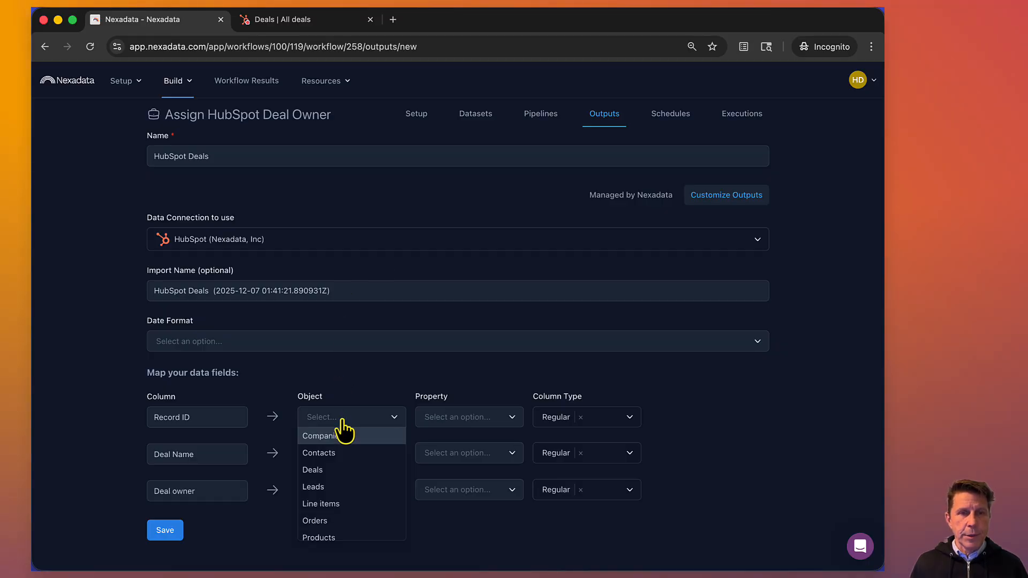
pyautogui.click(323, 470)
pyautogui.click(332, 457)
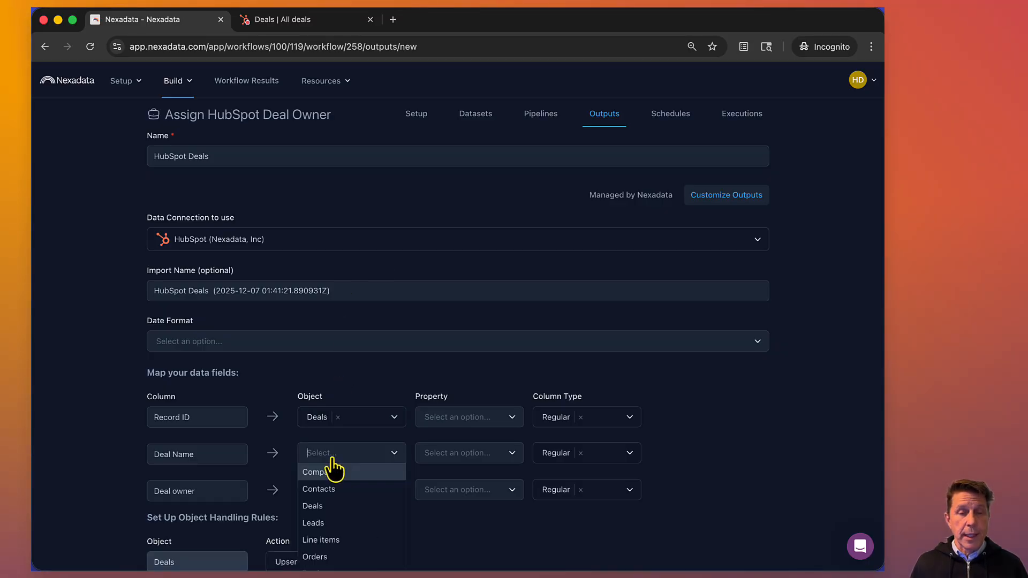
pyautogui.click(330, 461)
pyautogui.click(334, 447)
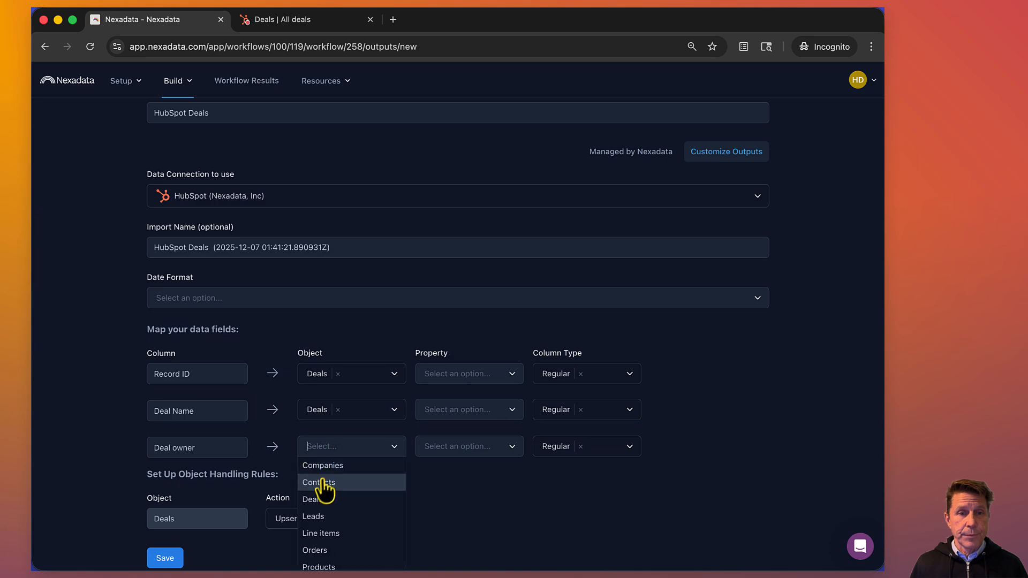
pyautogui.click(319, 498)
# Map Record ID, Deal Name and Deal owner to their matching HubSpot properties, and set Record ID's column type to HubSpot Object ID.
pyautogui.click(467, 380)
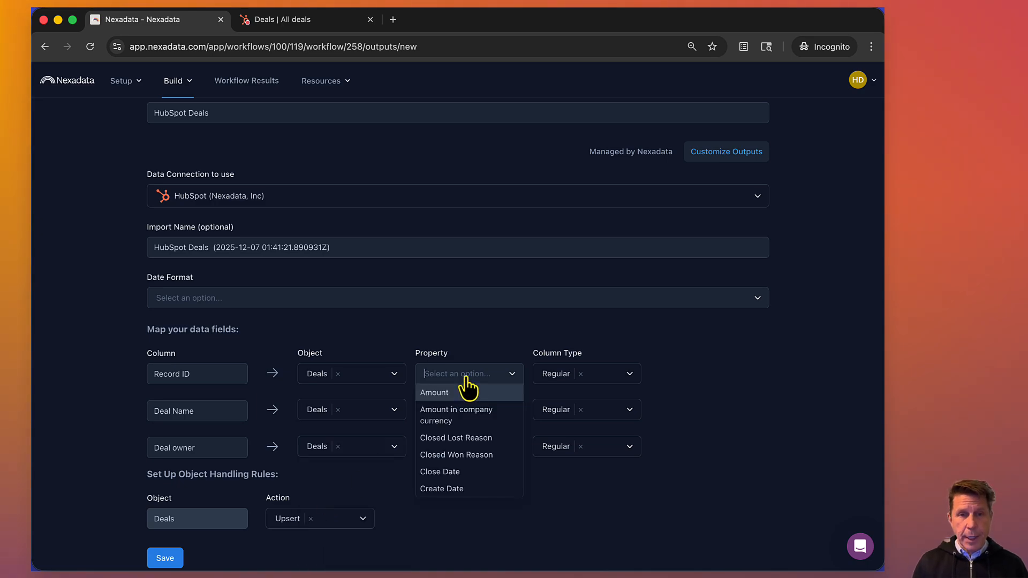
pyautogui.write('id')
pyautogui.click(449, 392)
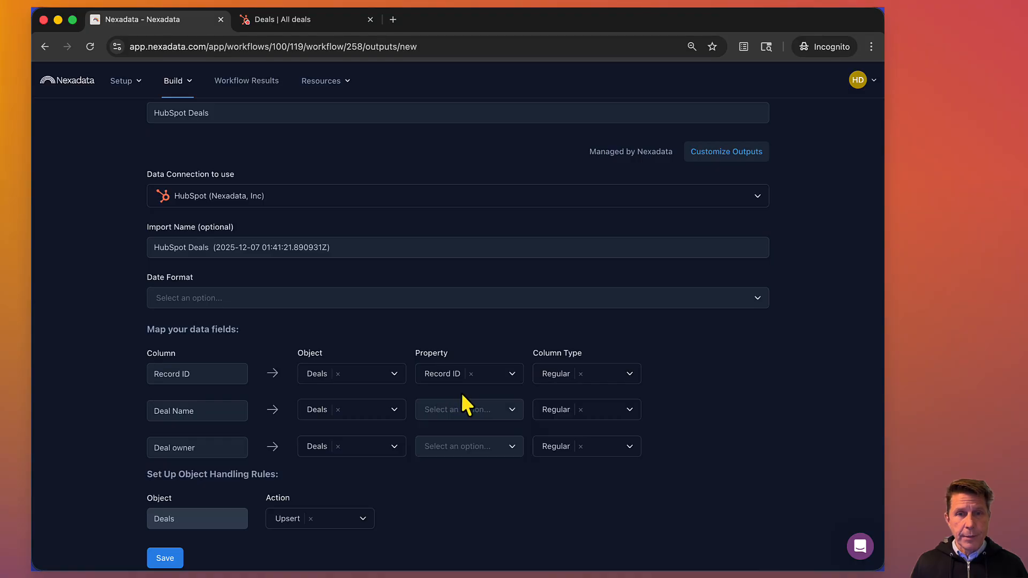
pyautogui.click(459, 413)
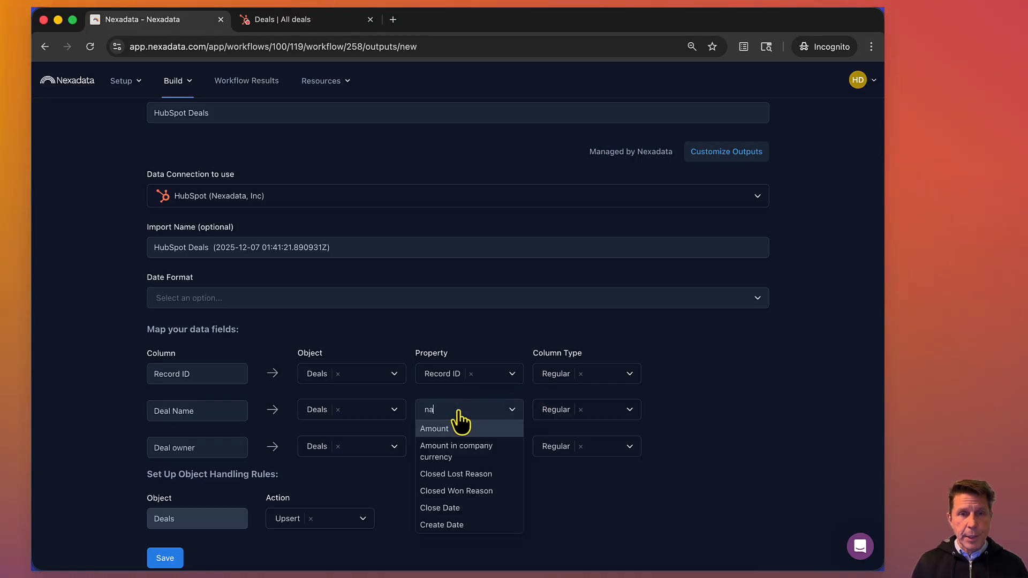
pyautogui.click(442, 427)
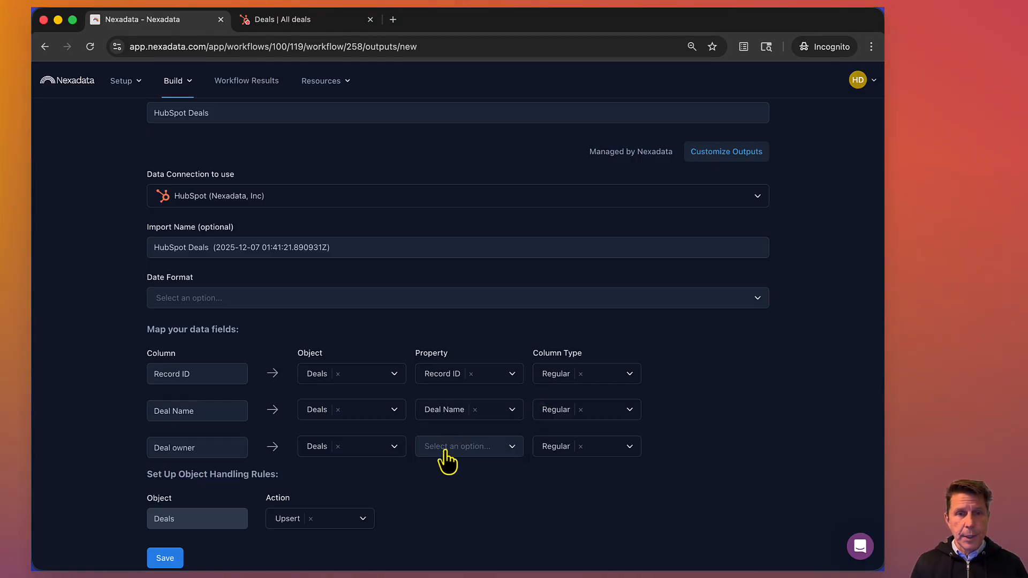
pyautogui.click(445, 451)
pyautogui.write('own')
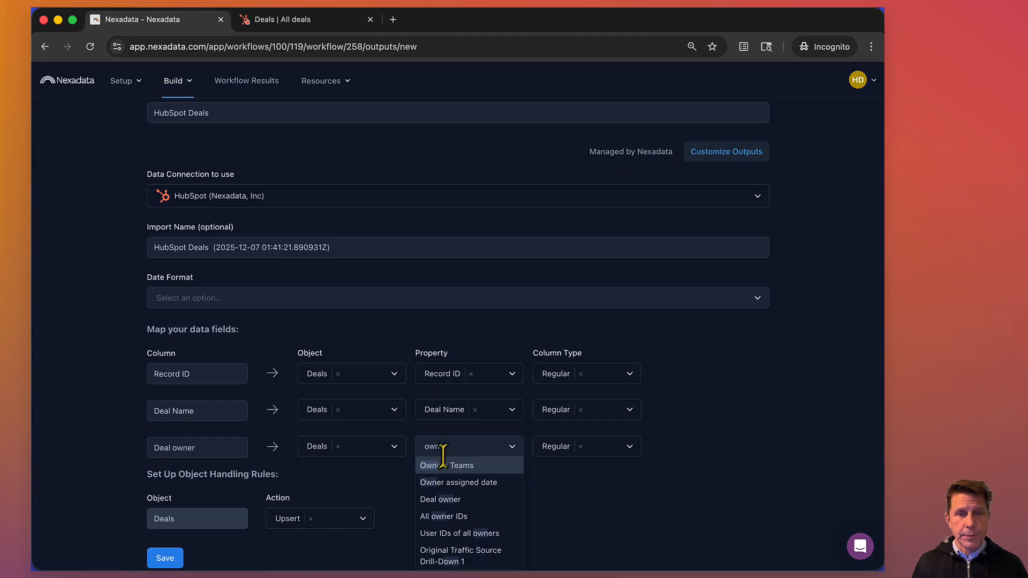
pyautogui.click(443, 499)
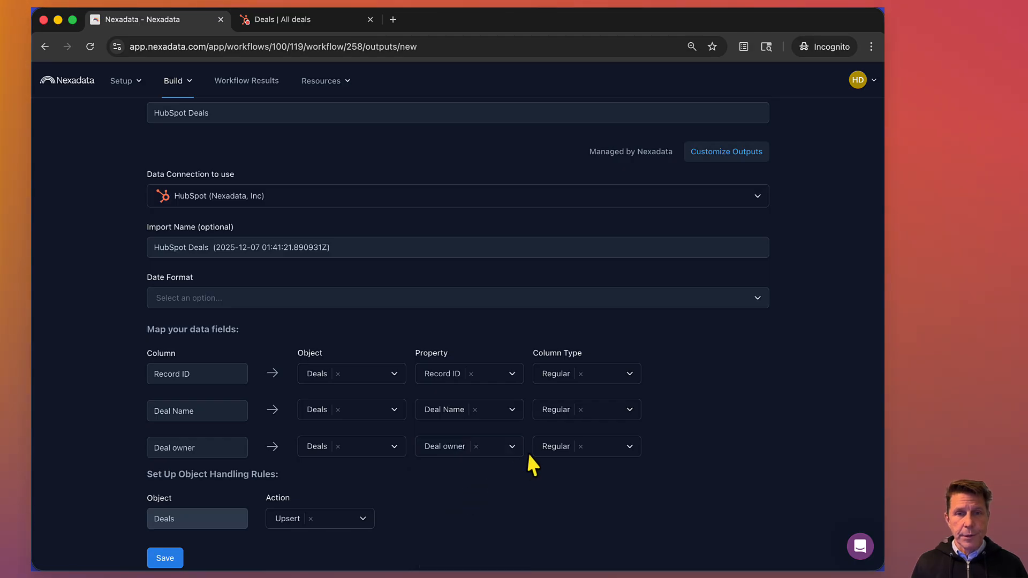
pyautogui.click(595, 374)
pyautogui.click(573, 422)
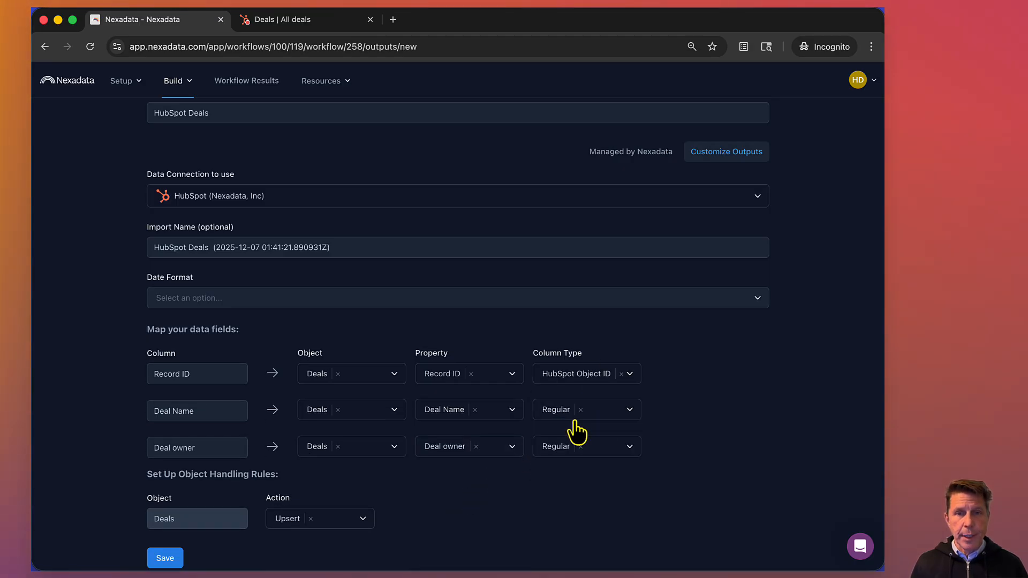
# Set the HubSpot Deals output's date format to Day Month Year and save the output.
pyautogui.scroll(-2, 500, 517)
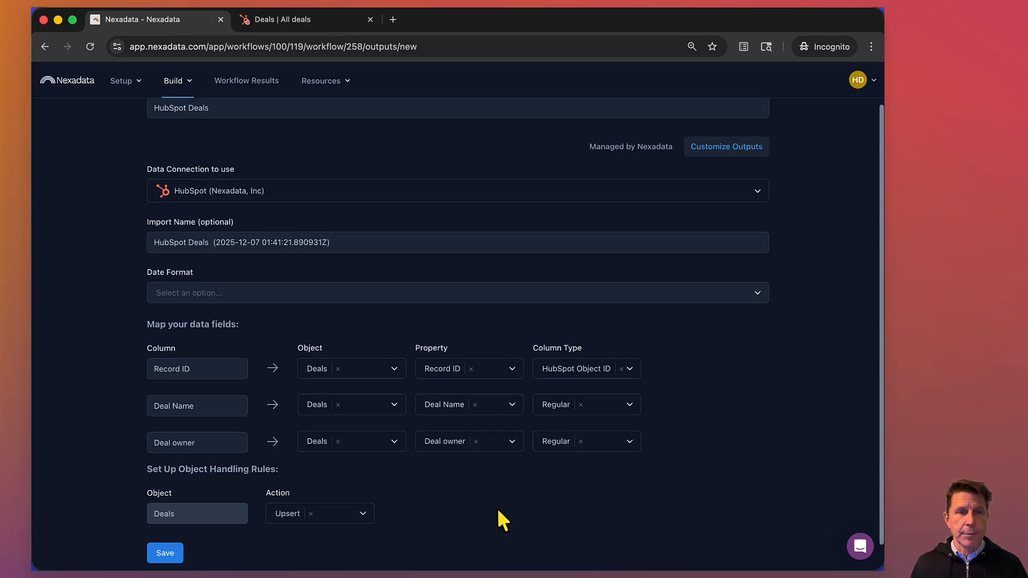
pyautogui.click(448, 279)
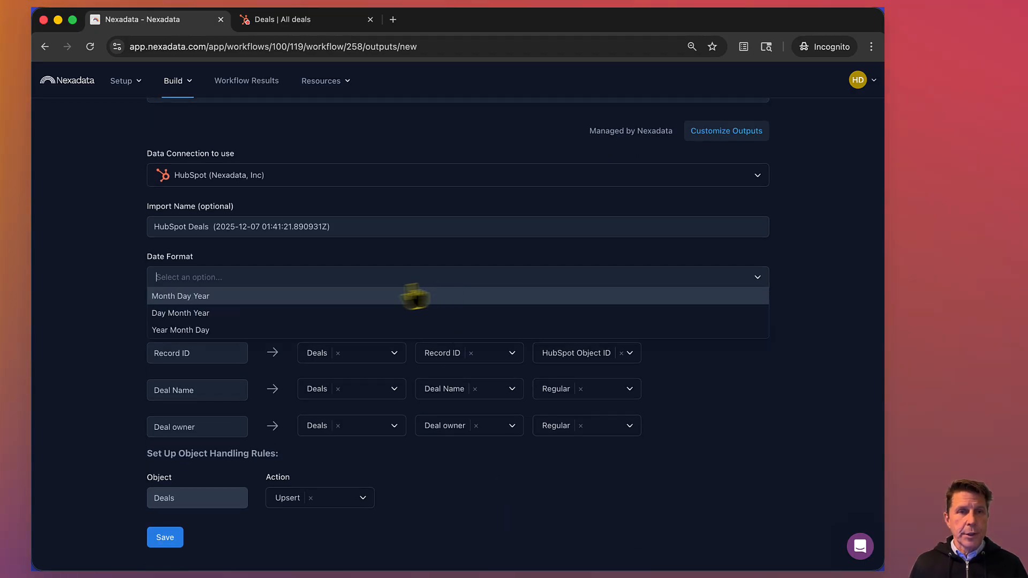
pyautogui.click(357, 316)
pyautogui.scroll(2, 514, 293)
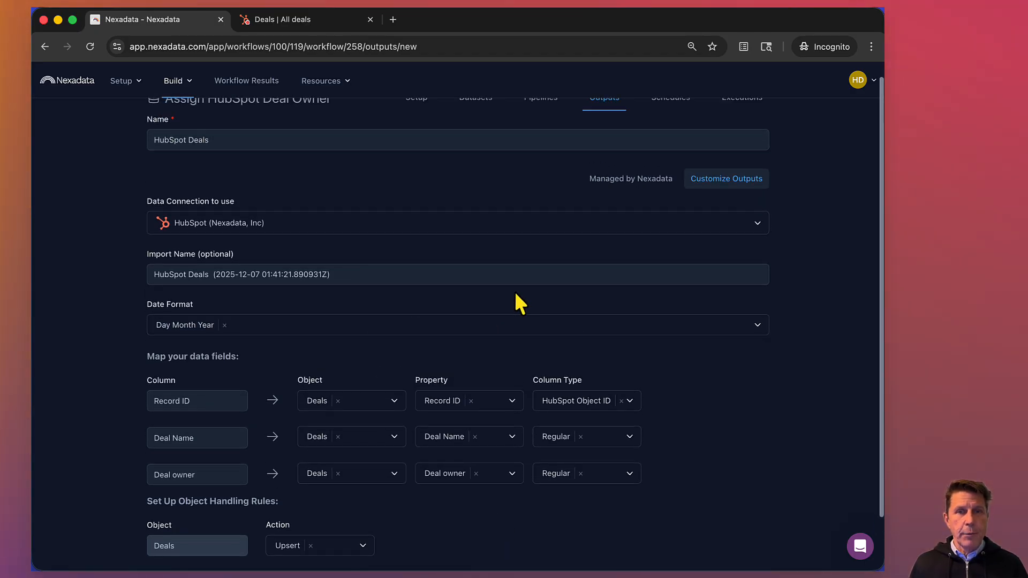
pyautogui.scroll(-3, 516, 292)
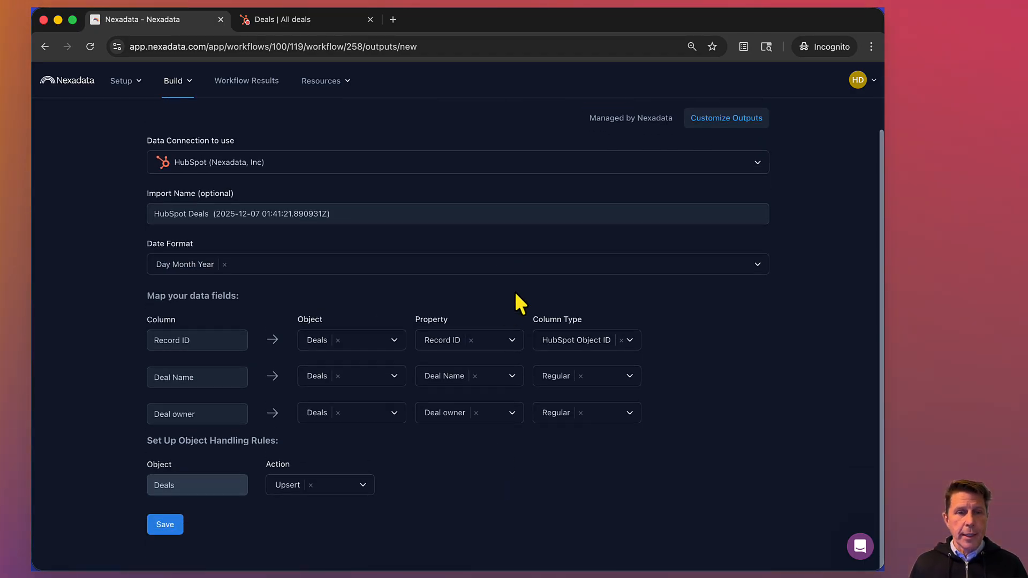
pyautogui.click(165, 524)
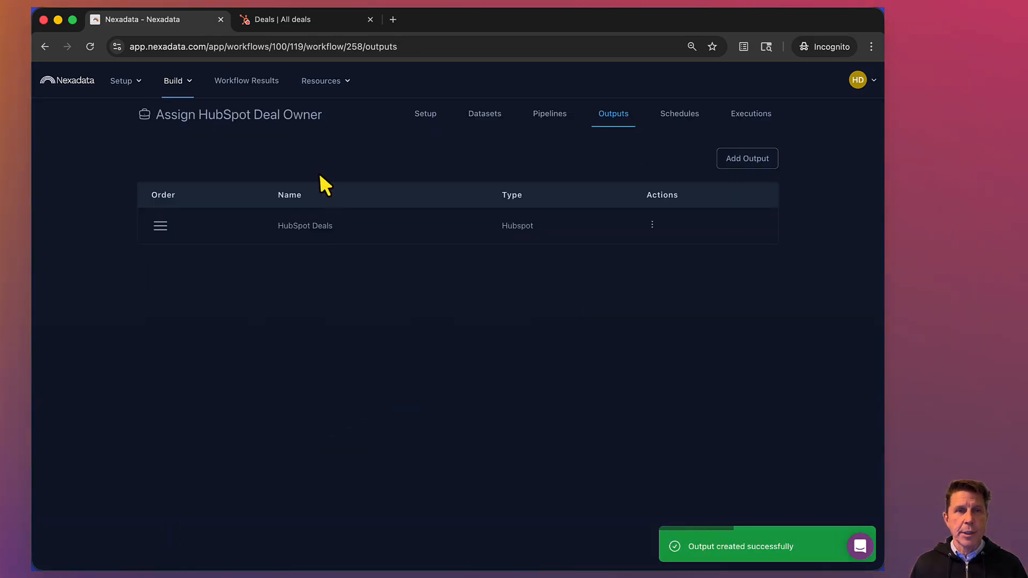
# Check the current deal owners in HubSpot's All deals list, and execute the Assign HubSpot Deal Owner workflow in Nexadata.
pyautogui.click(303, 24)
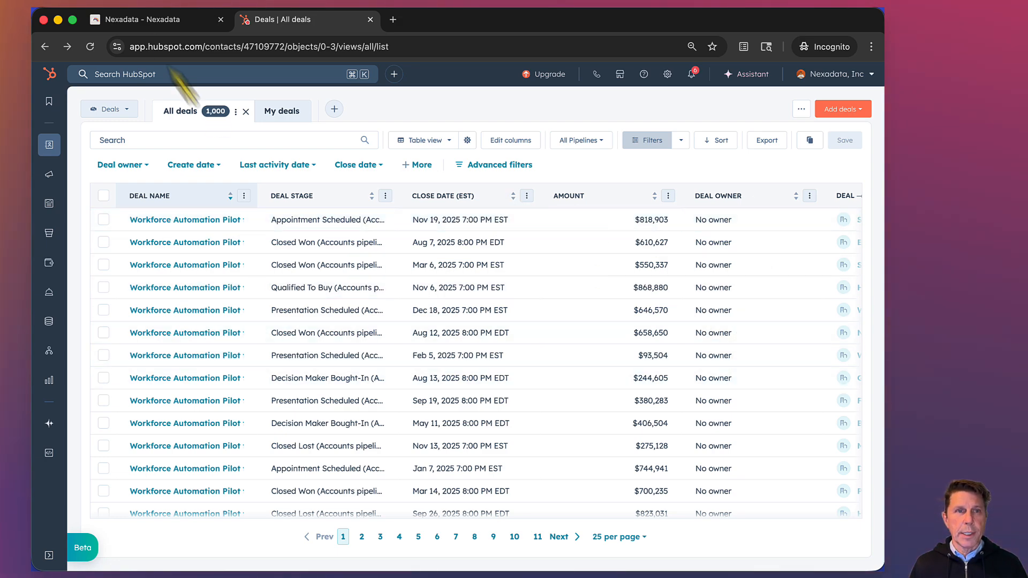
pyautogui.click(149, 24)
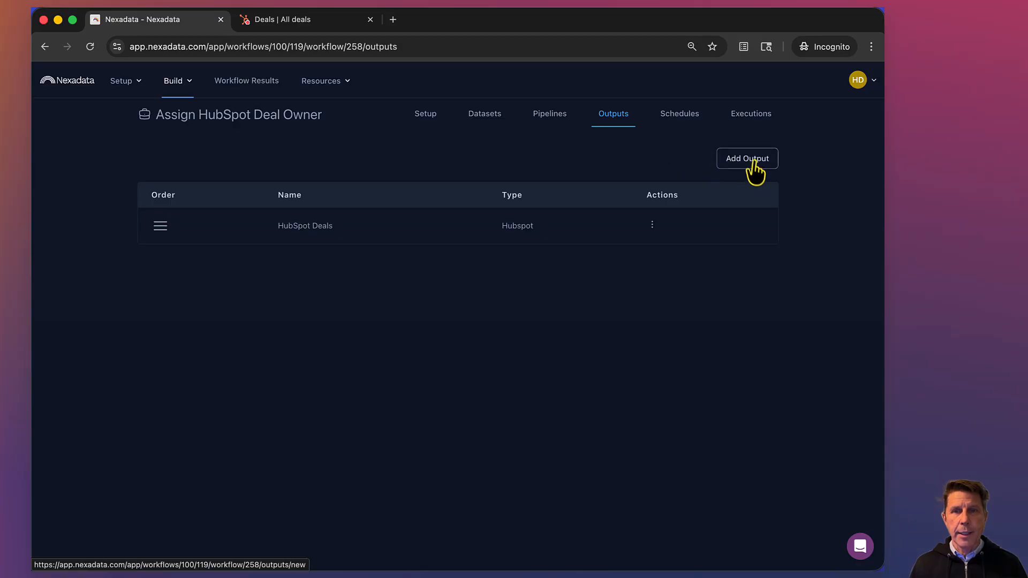
pyautogui.click(748, 119)
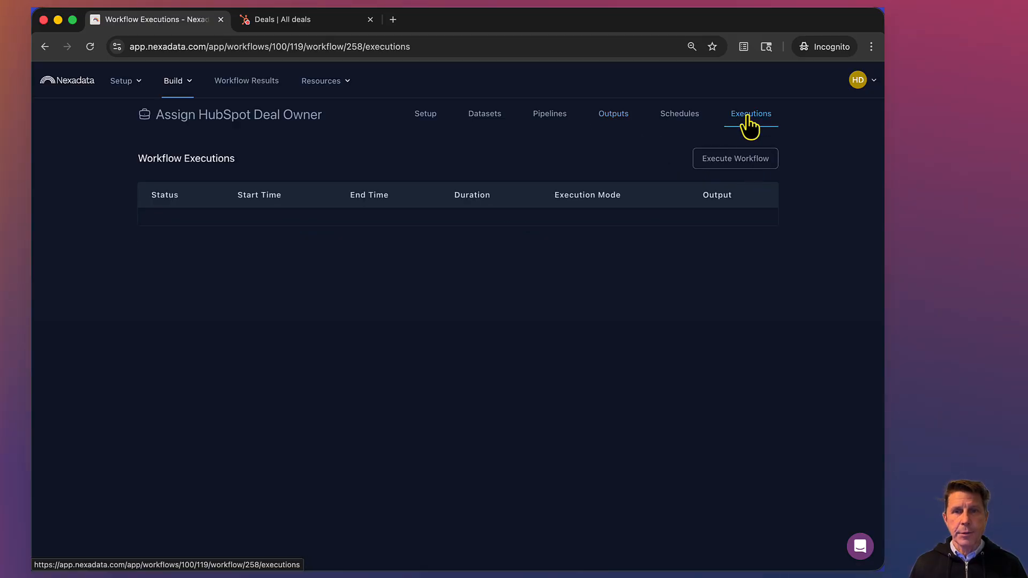
pyautogui.click(734, 160)
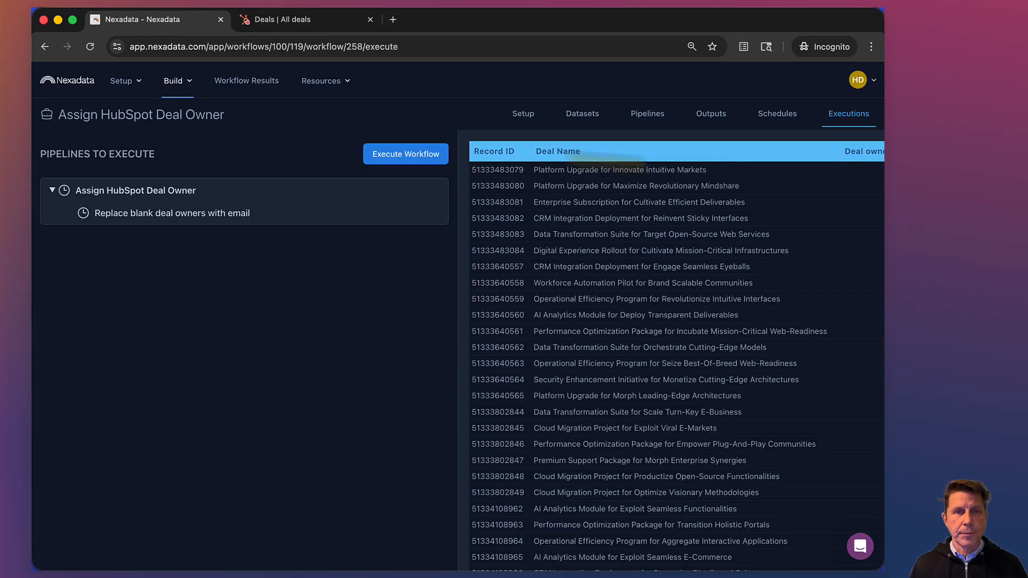
pyautogui.click(375, 160)
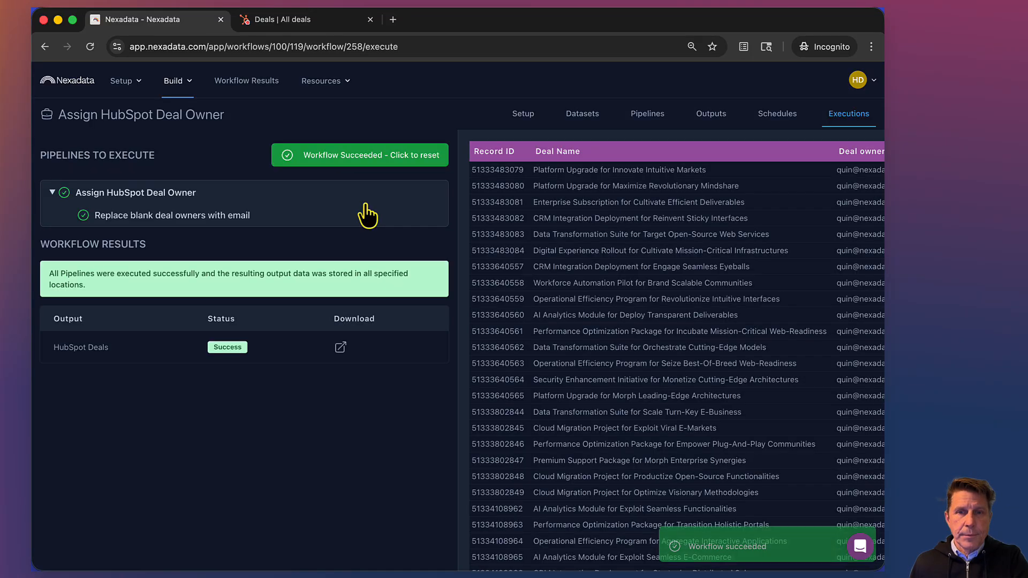
# Switch to HubSpot, reload the All deals list to check the deal owner column, and return to Nexadata.
pyautogui.click(303, 22)
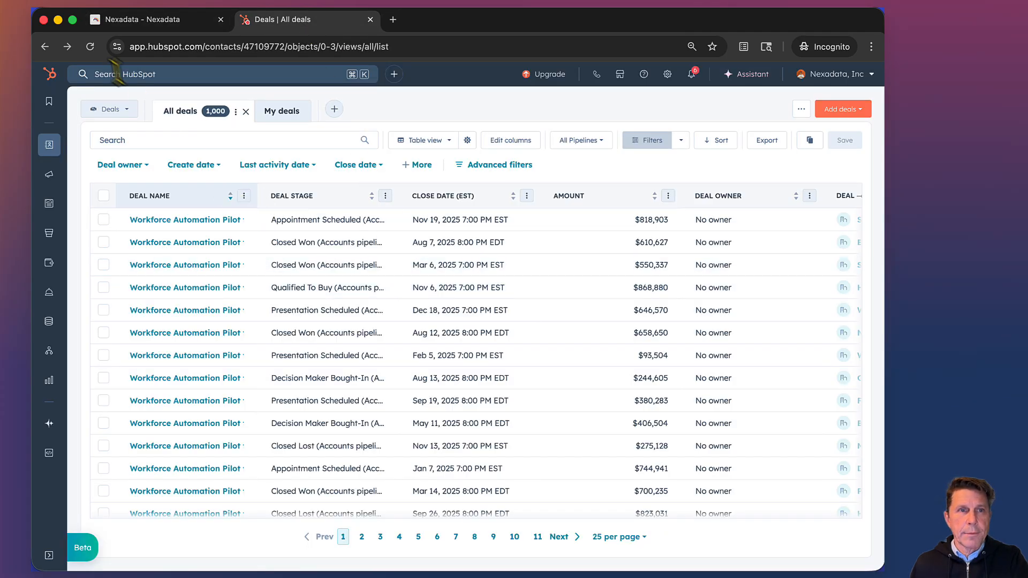
pyautogui.click(90, 47)
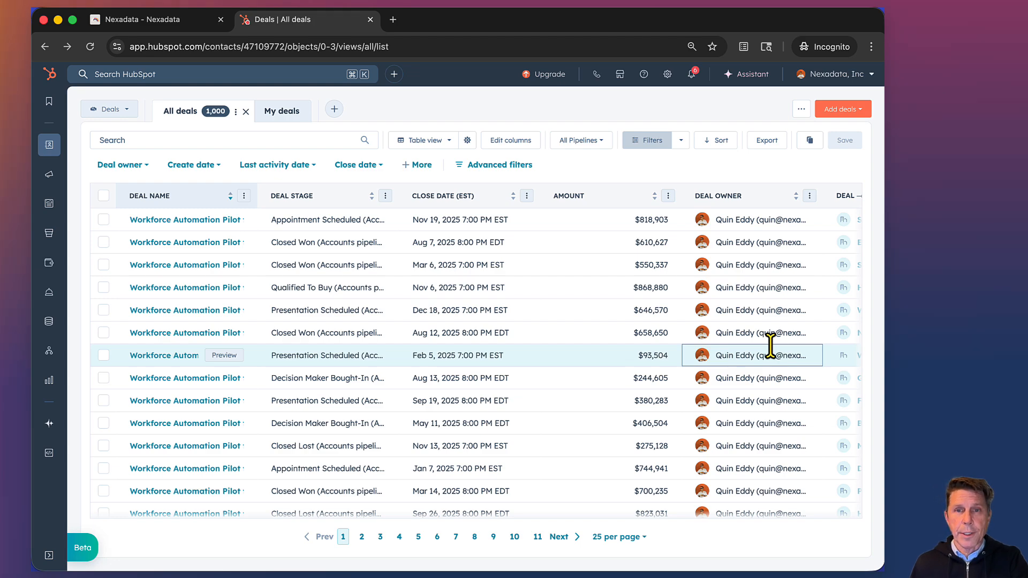
pyautogui.click(149, 26)
# View the list of workflows in the HubSpot Demos project and return to the dashboard.
pyautogui.click(72, 81)
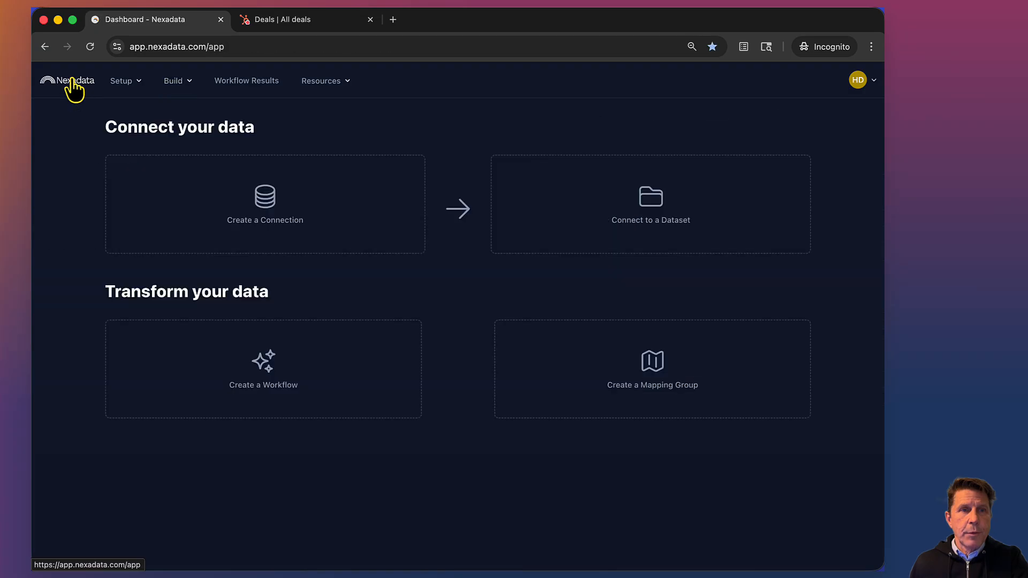
pyautogui.click(173, 82)
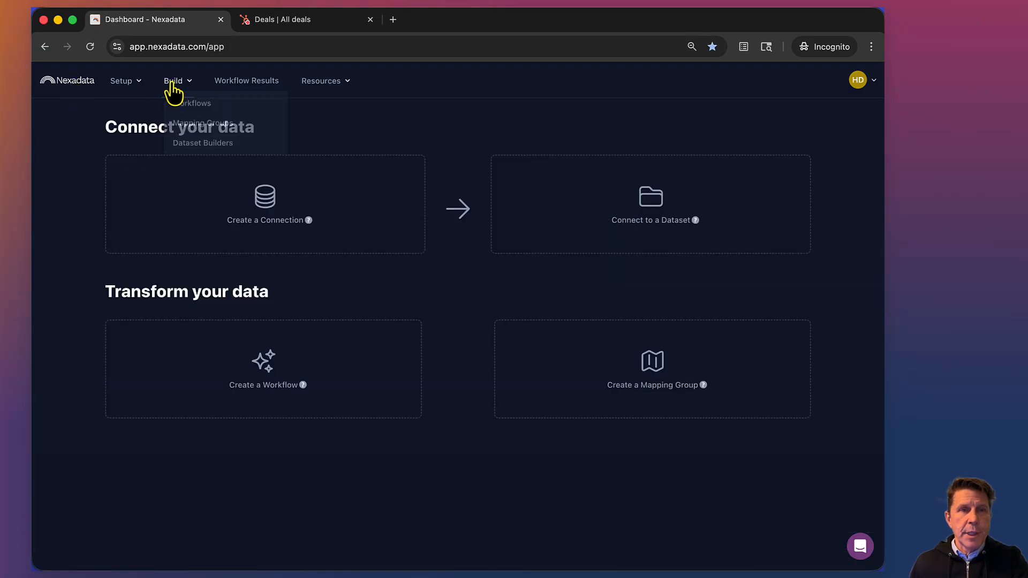
pyautogui.click(180, 105)
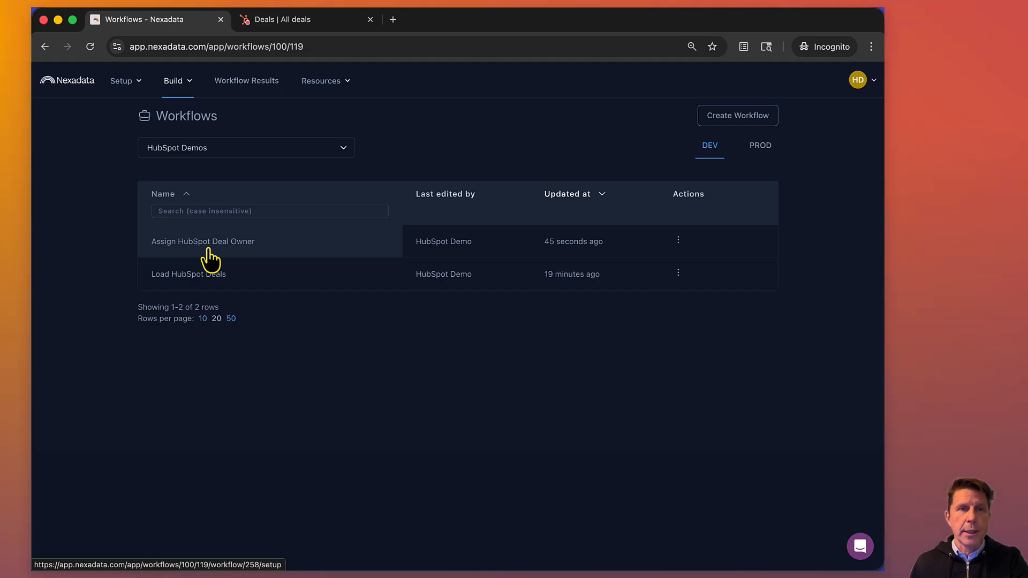
pyautogui.click(69, 85)
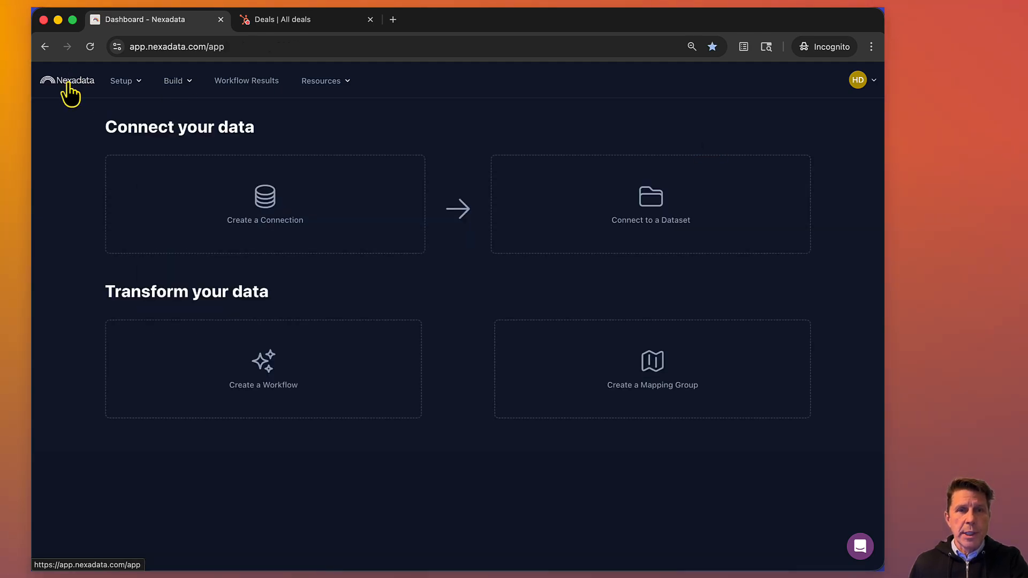